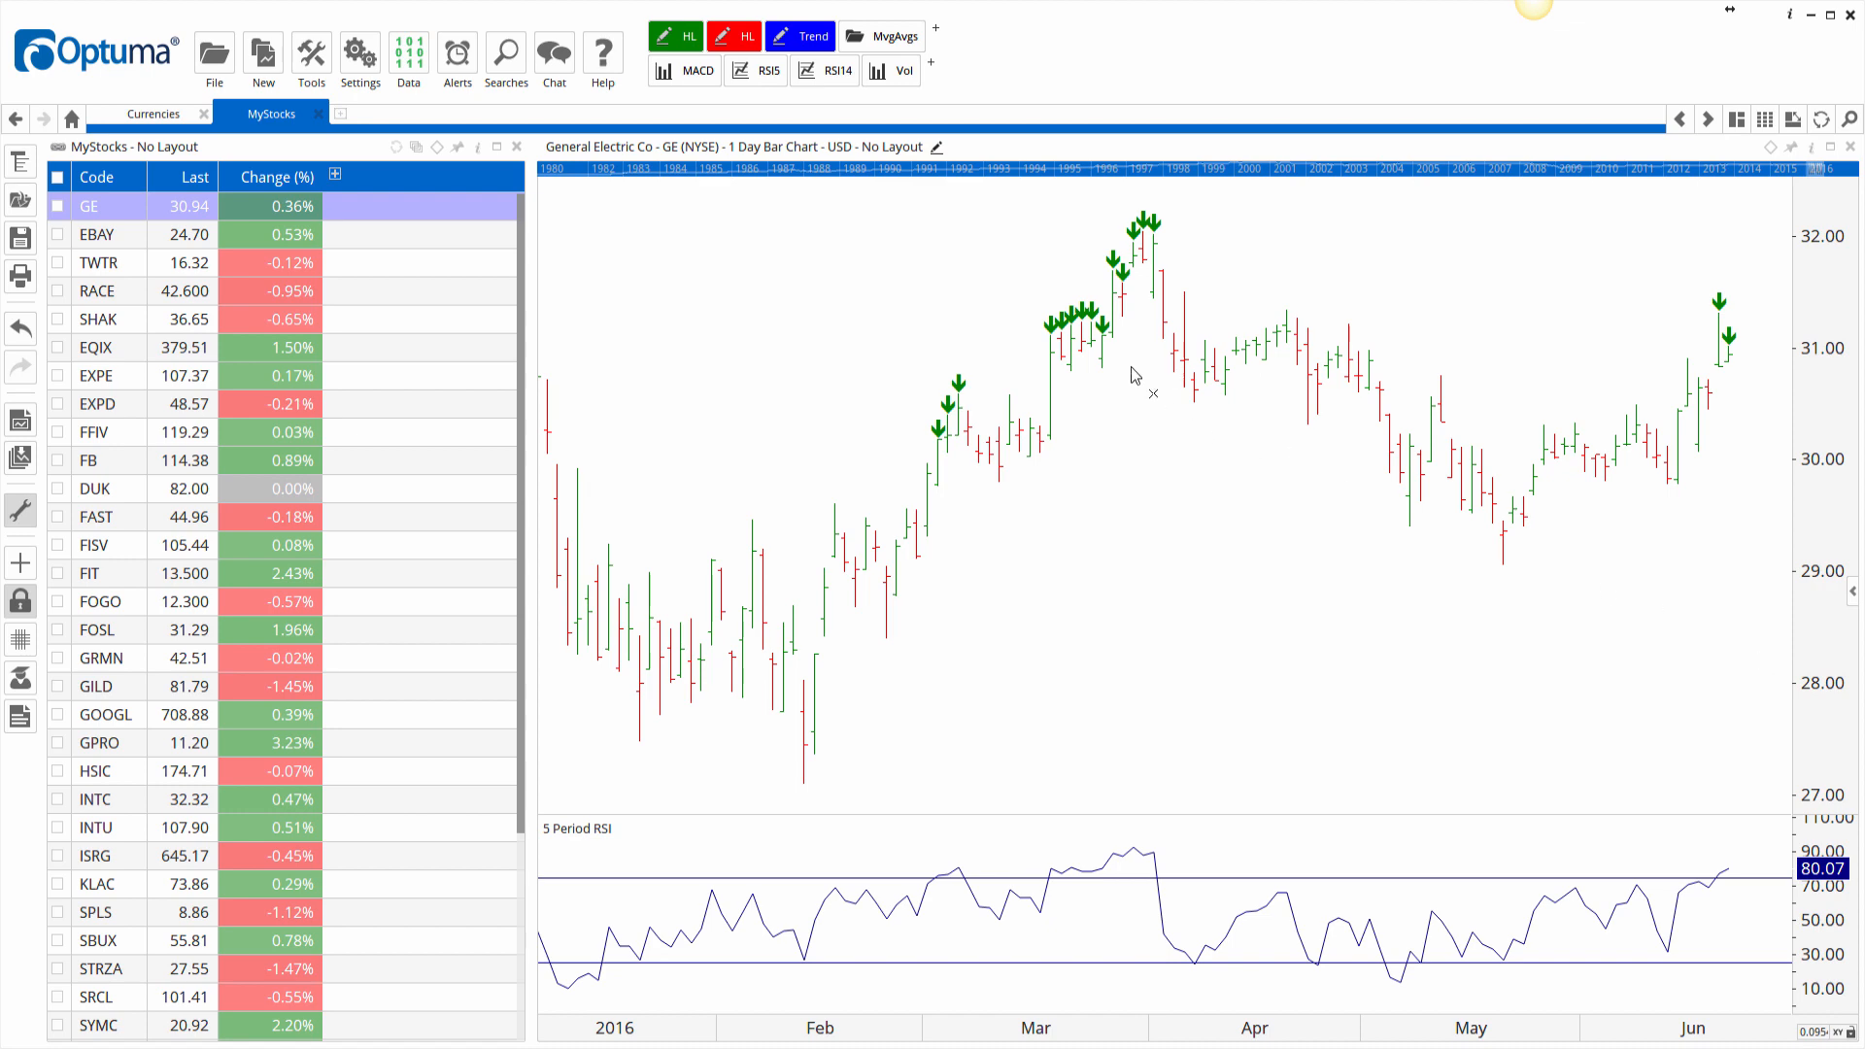
Open the Show Bar condition's script editor and inspect the RSI(BARS=5) > 75 formula and its RSI properties.
left_click(1074, 321)
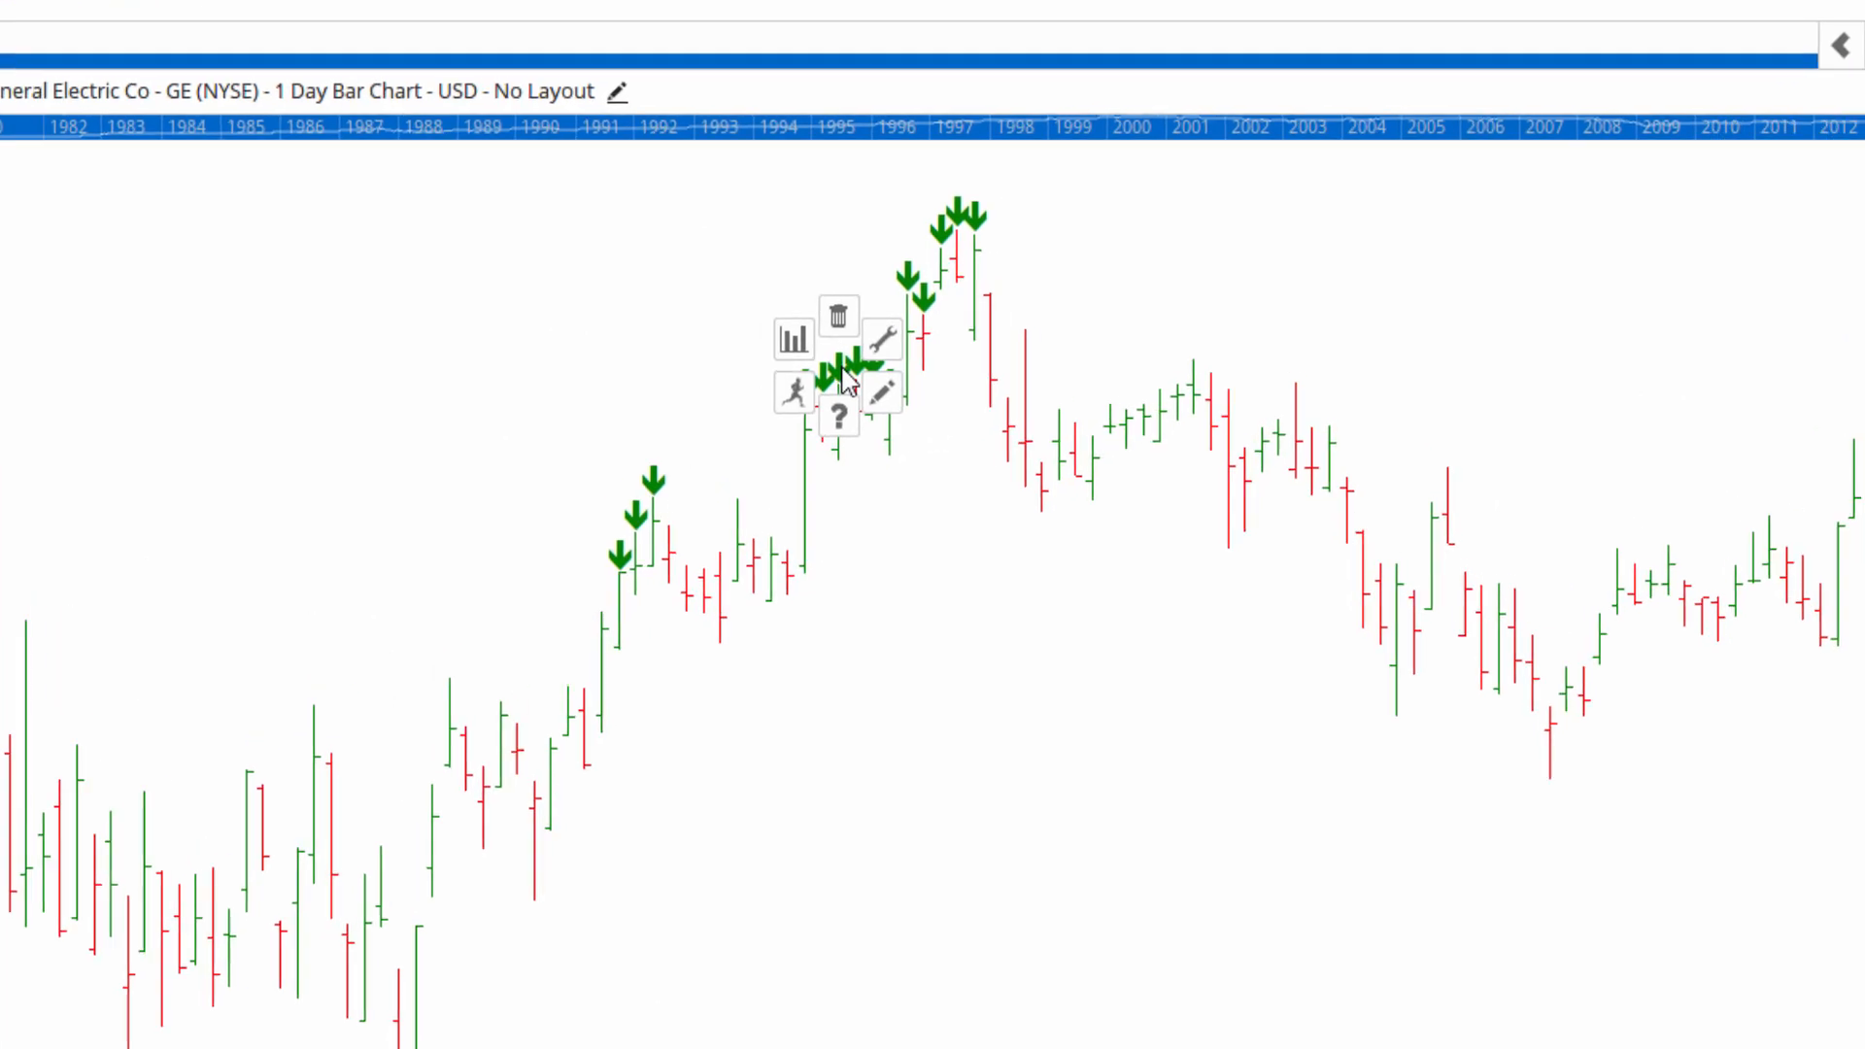
left_click(881, 393)
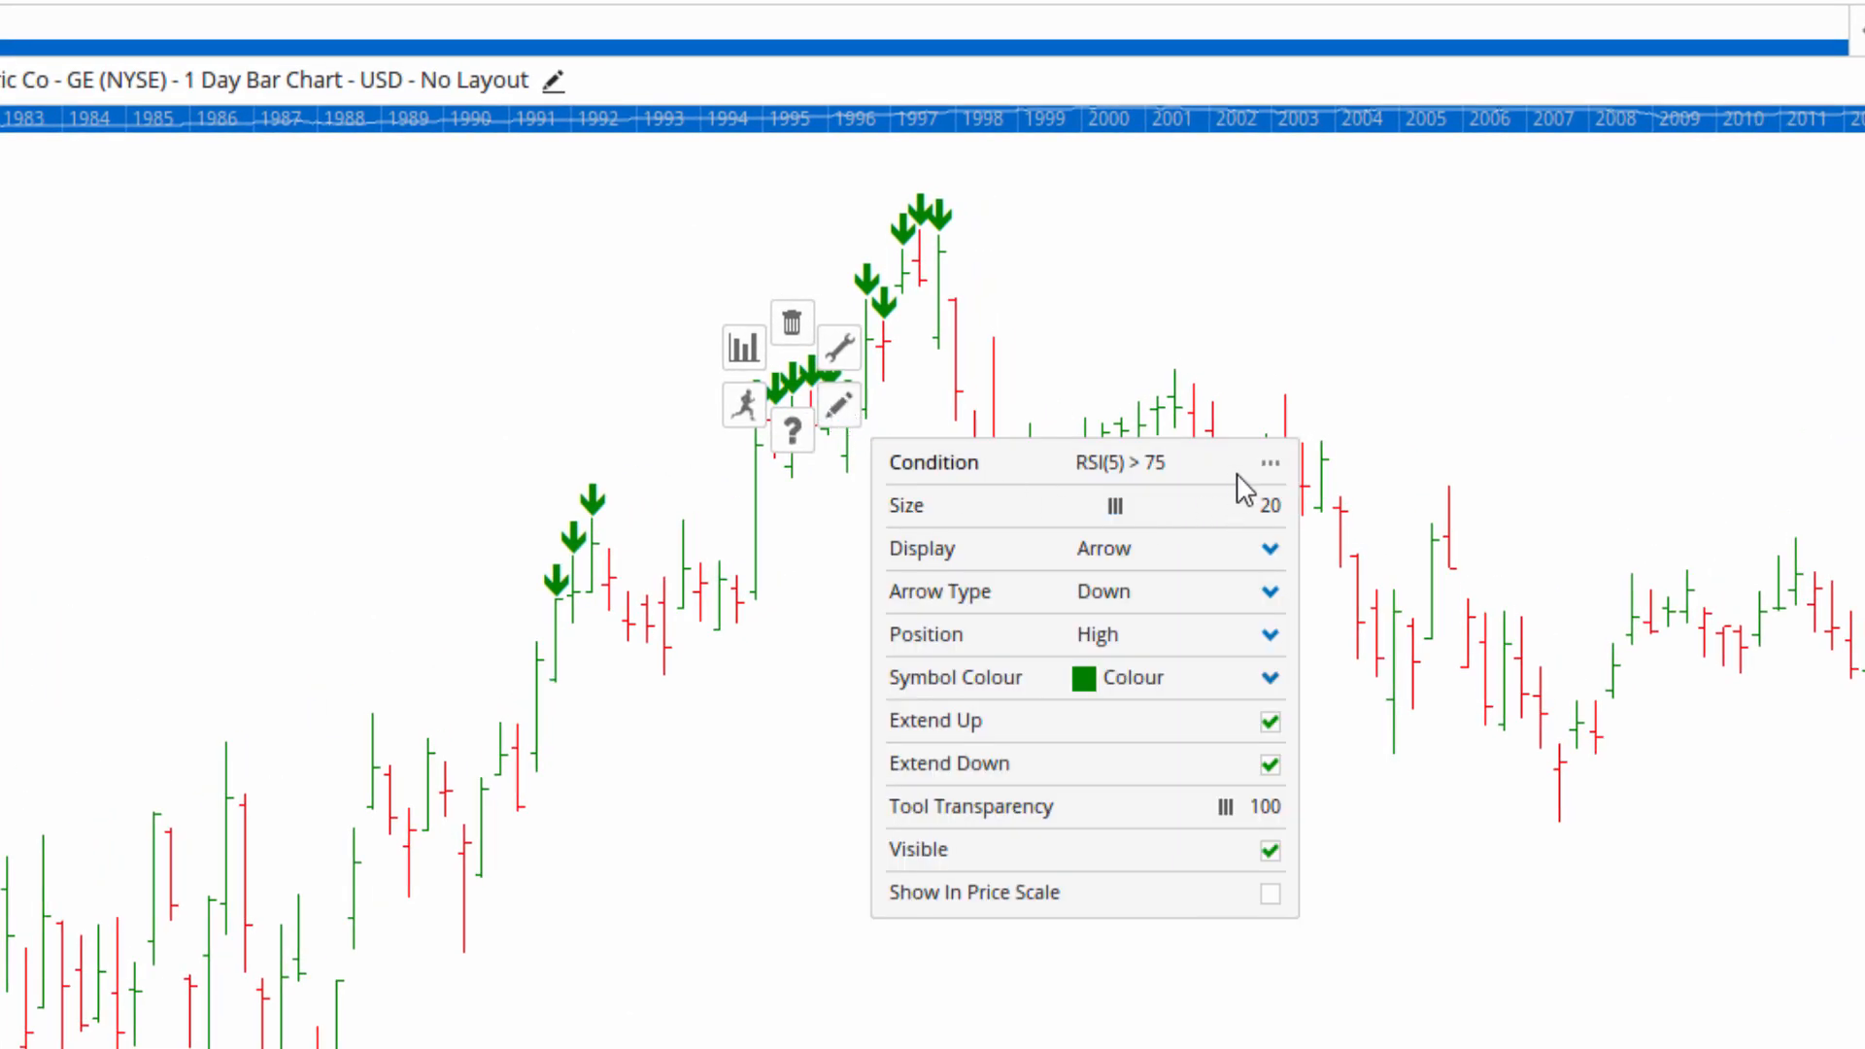
left_click(1272, 463)
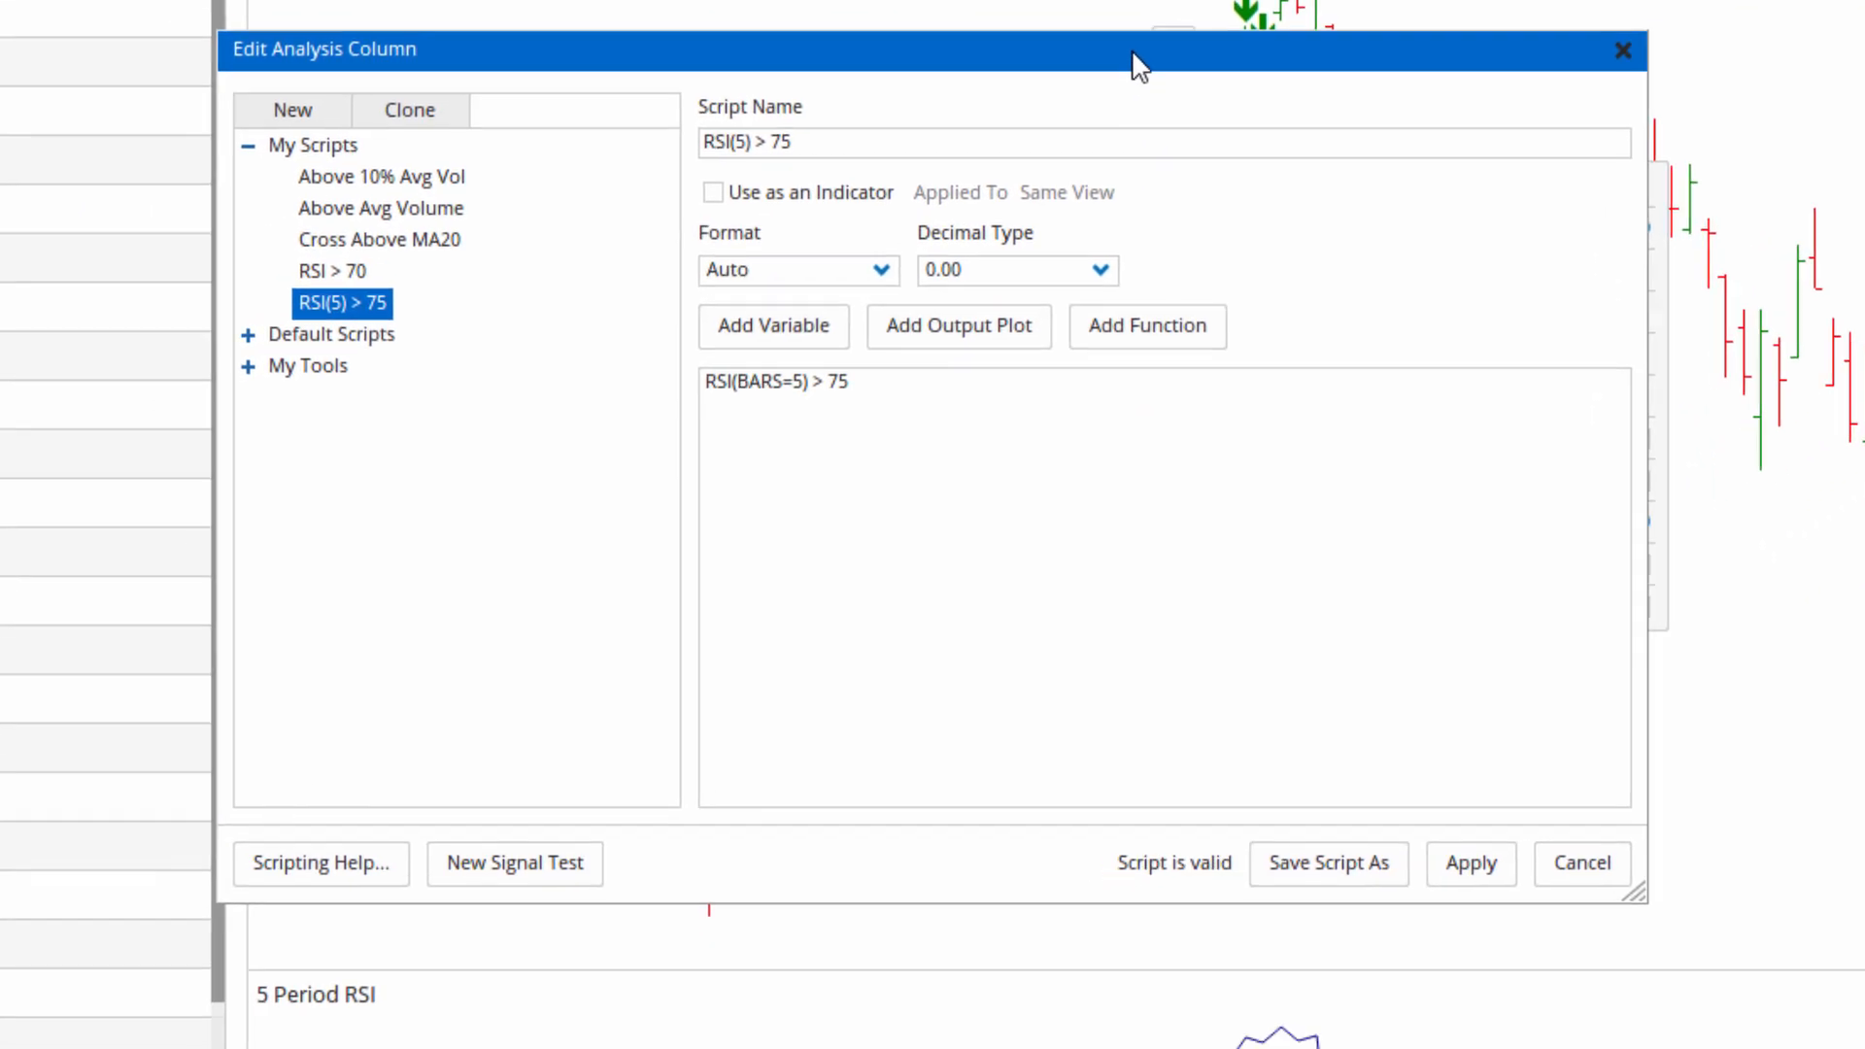
left_click_drag(1137, 66, 1191, 153)
left_click(798, 470)
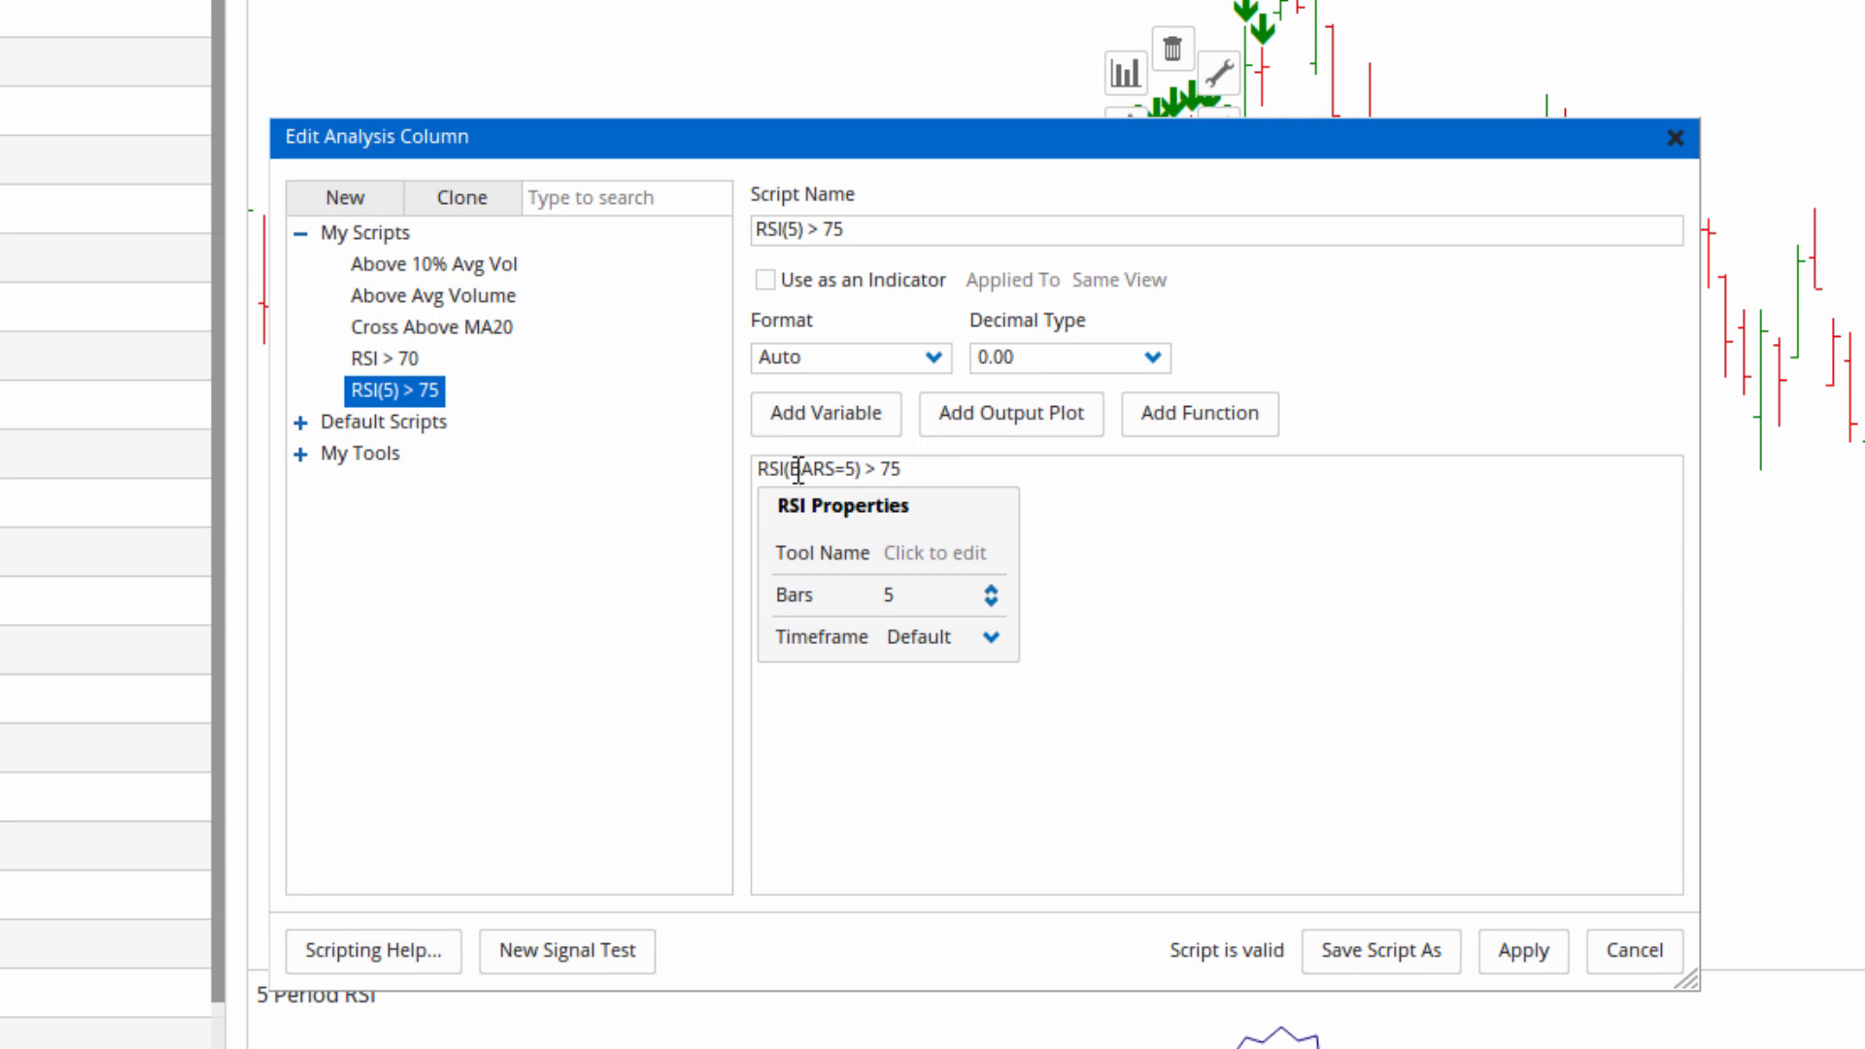
left_click(1147, 495)
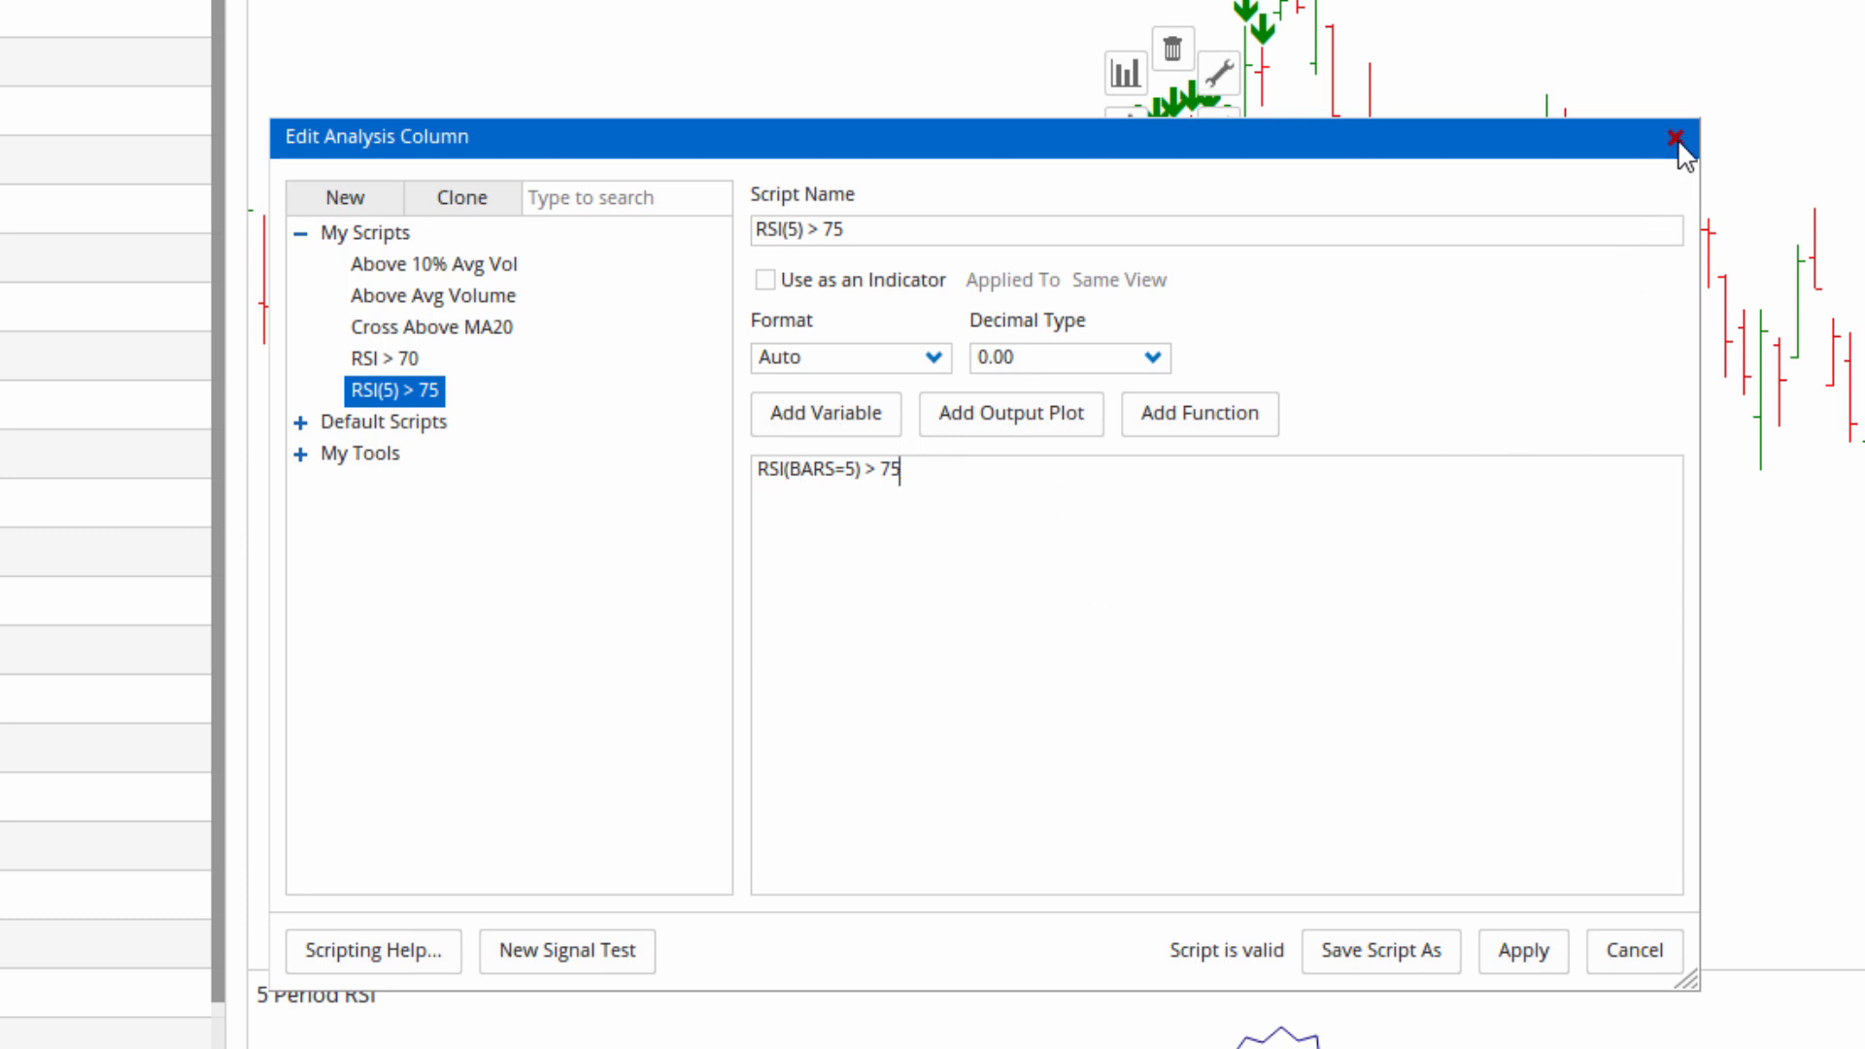
left_click(1676, 138)
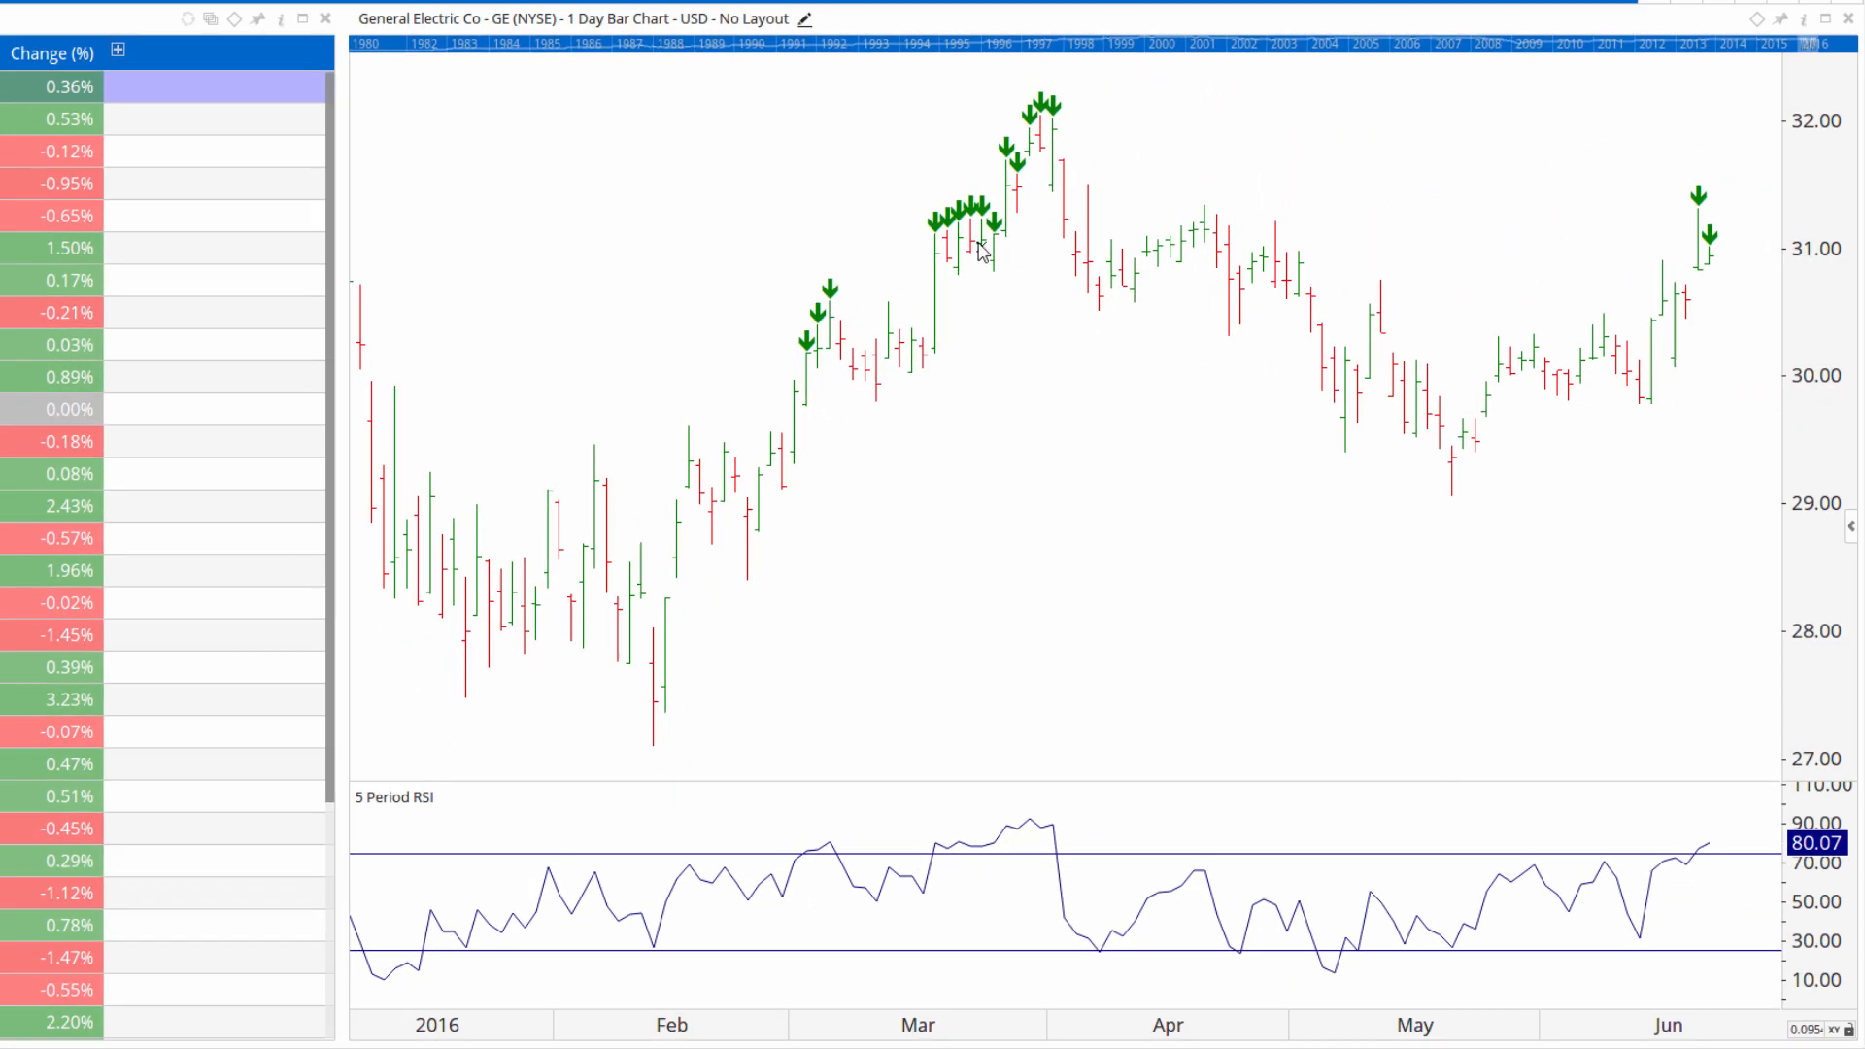
Compare the chart's signal arrows on the 1 Week and 1 Month periodicities, returning to 1 Day.
mouse_move(1002, 229)
left_click(588, 19)
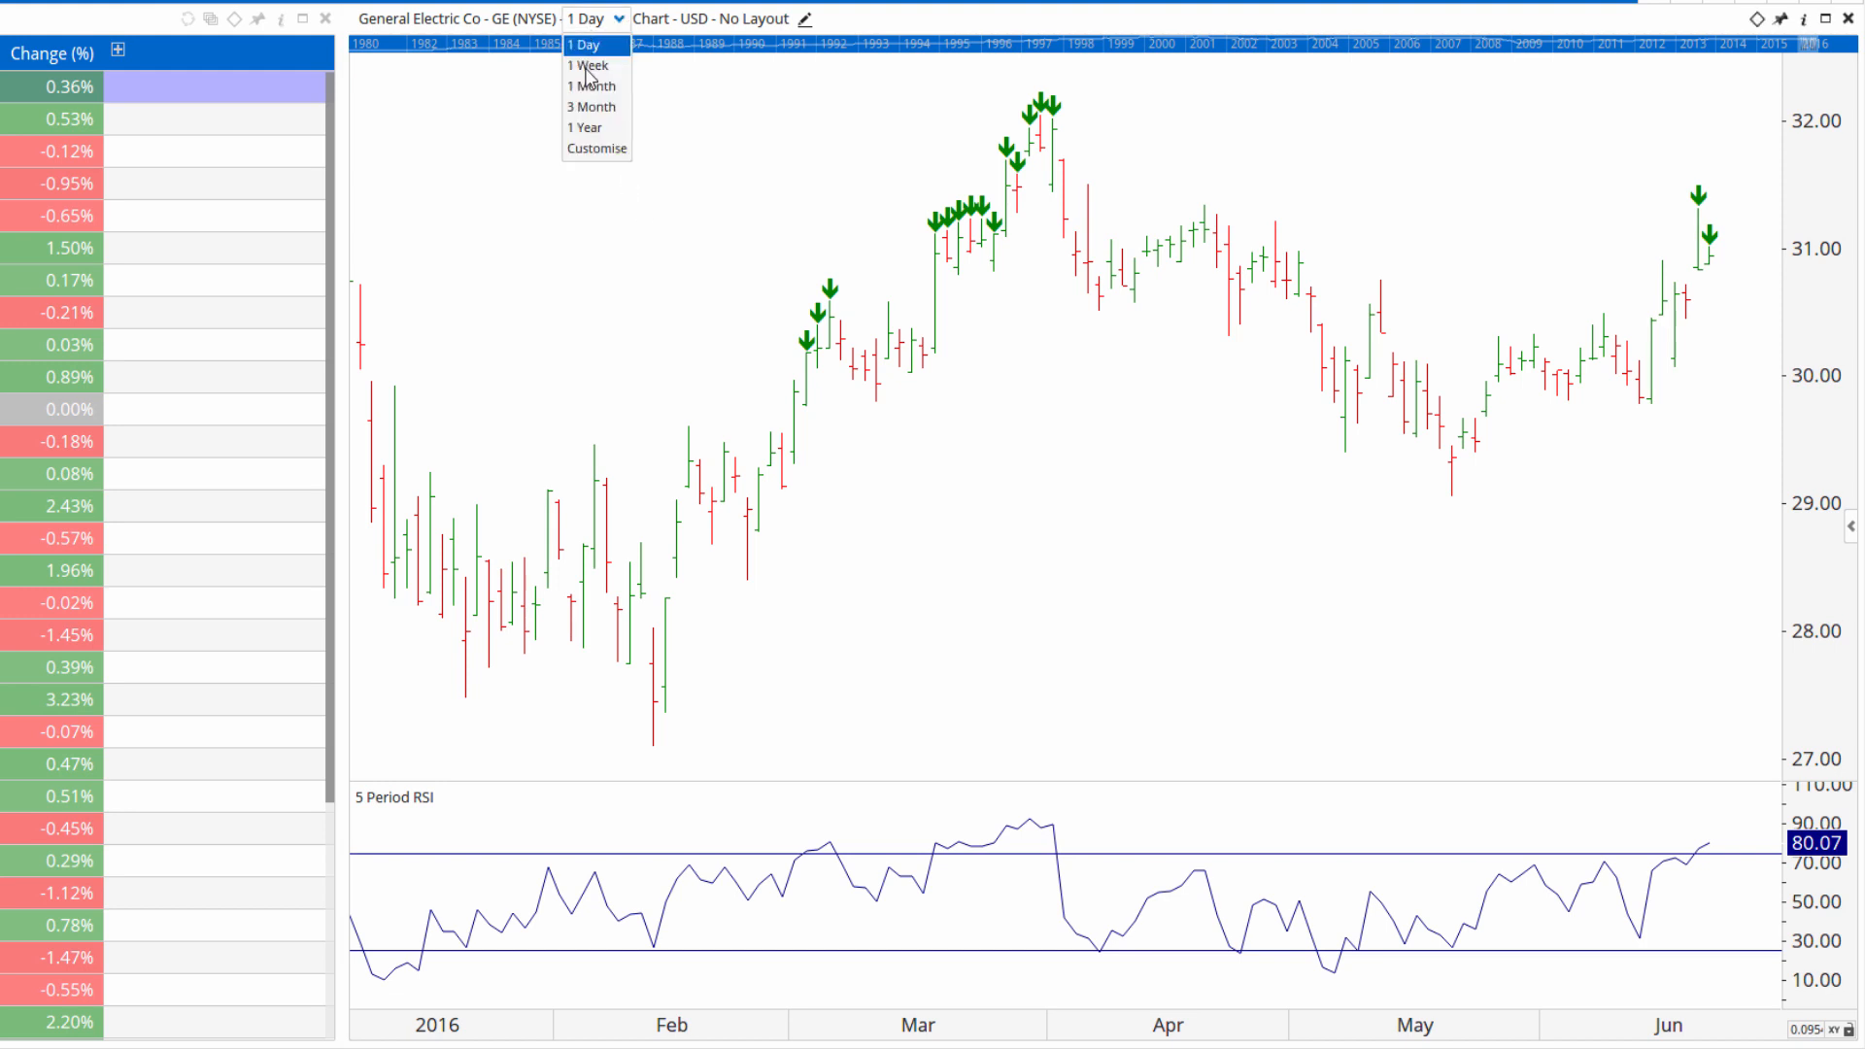
left_click(588, 66)
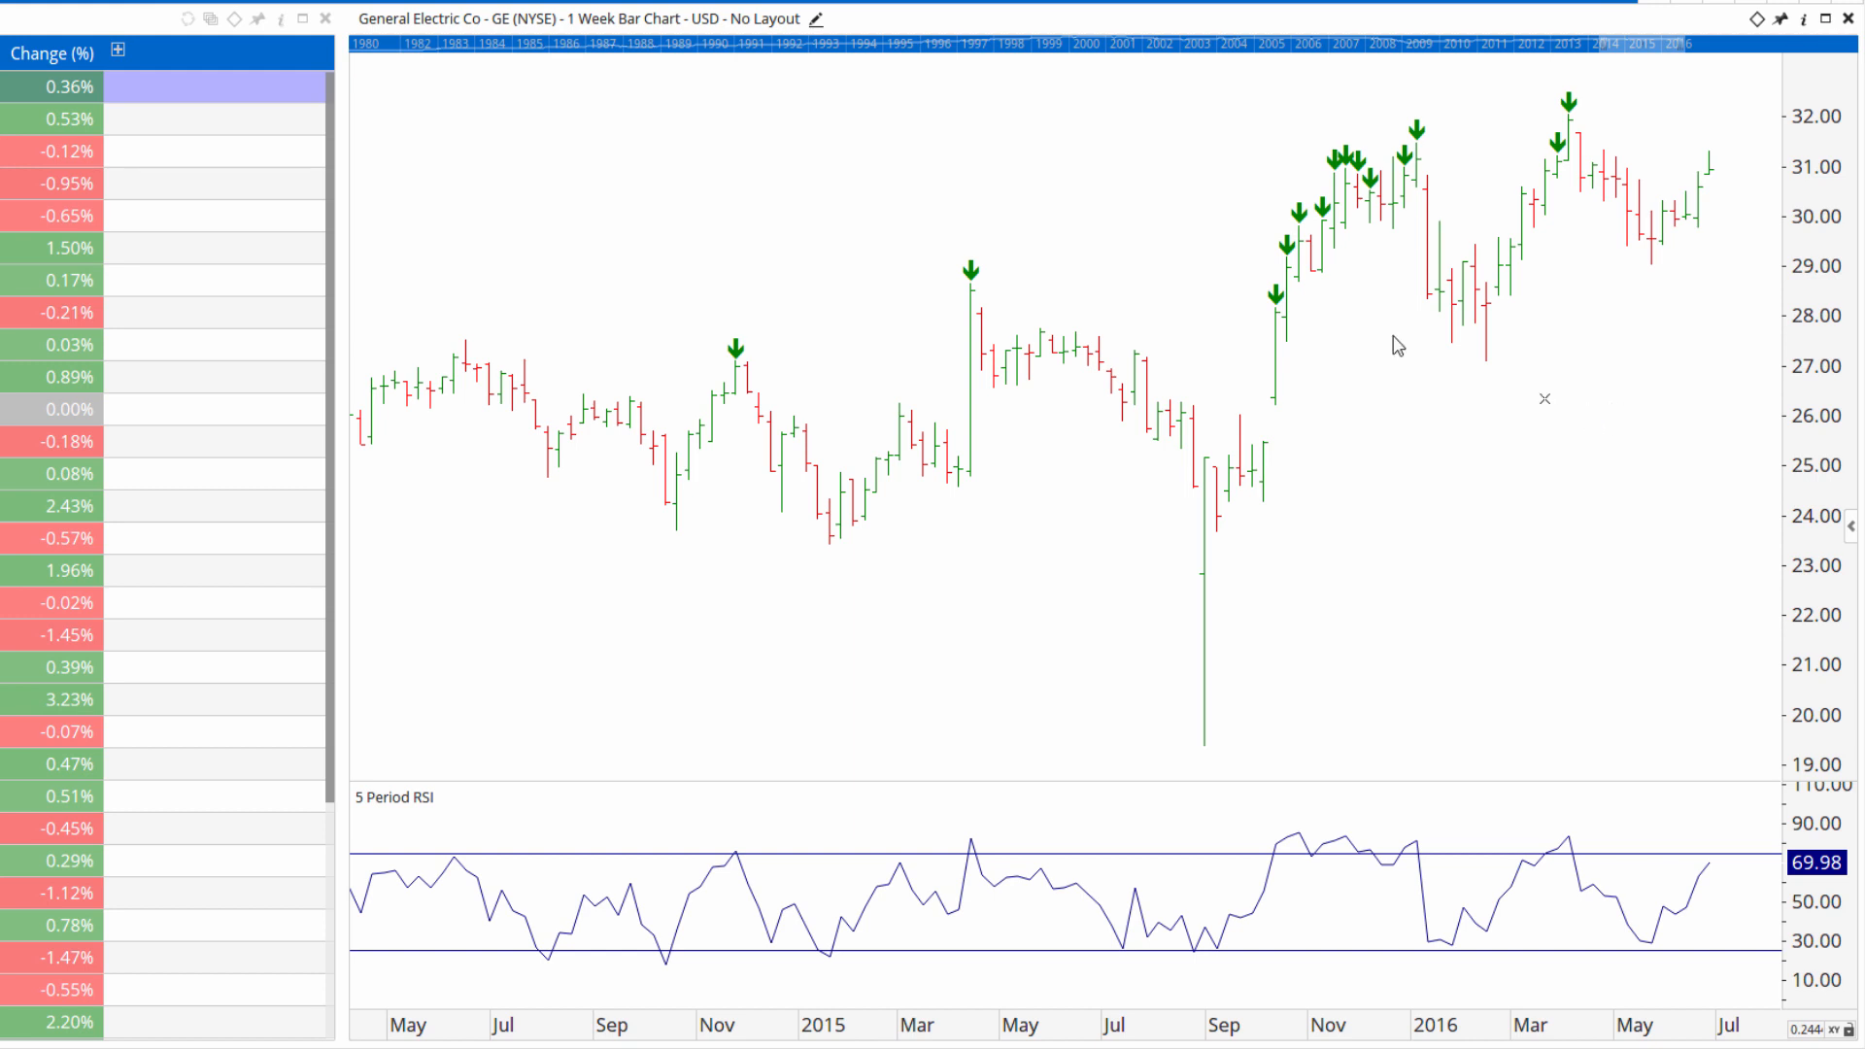
left_click(591, 20)
left_click(593, 88)
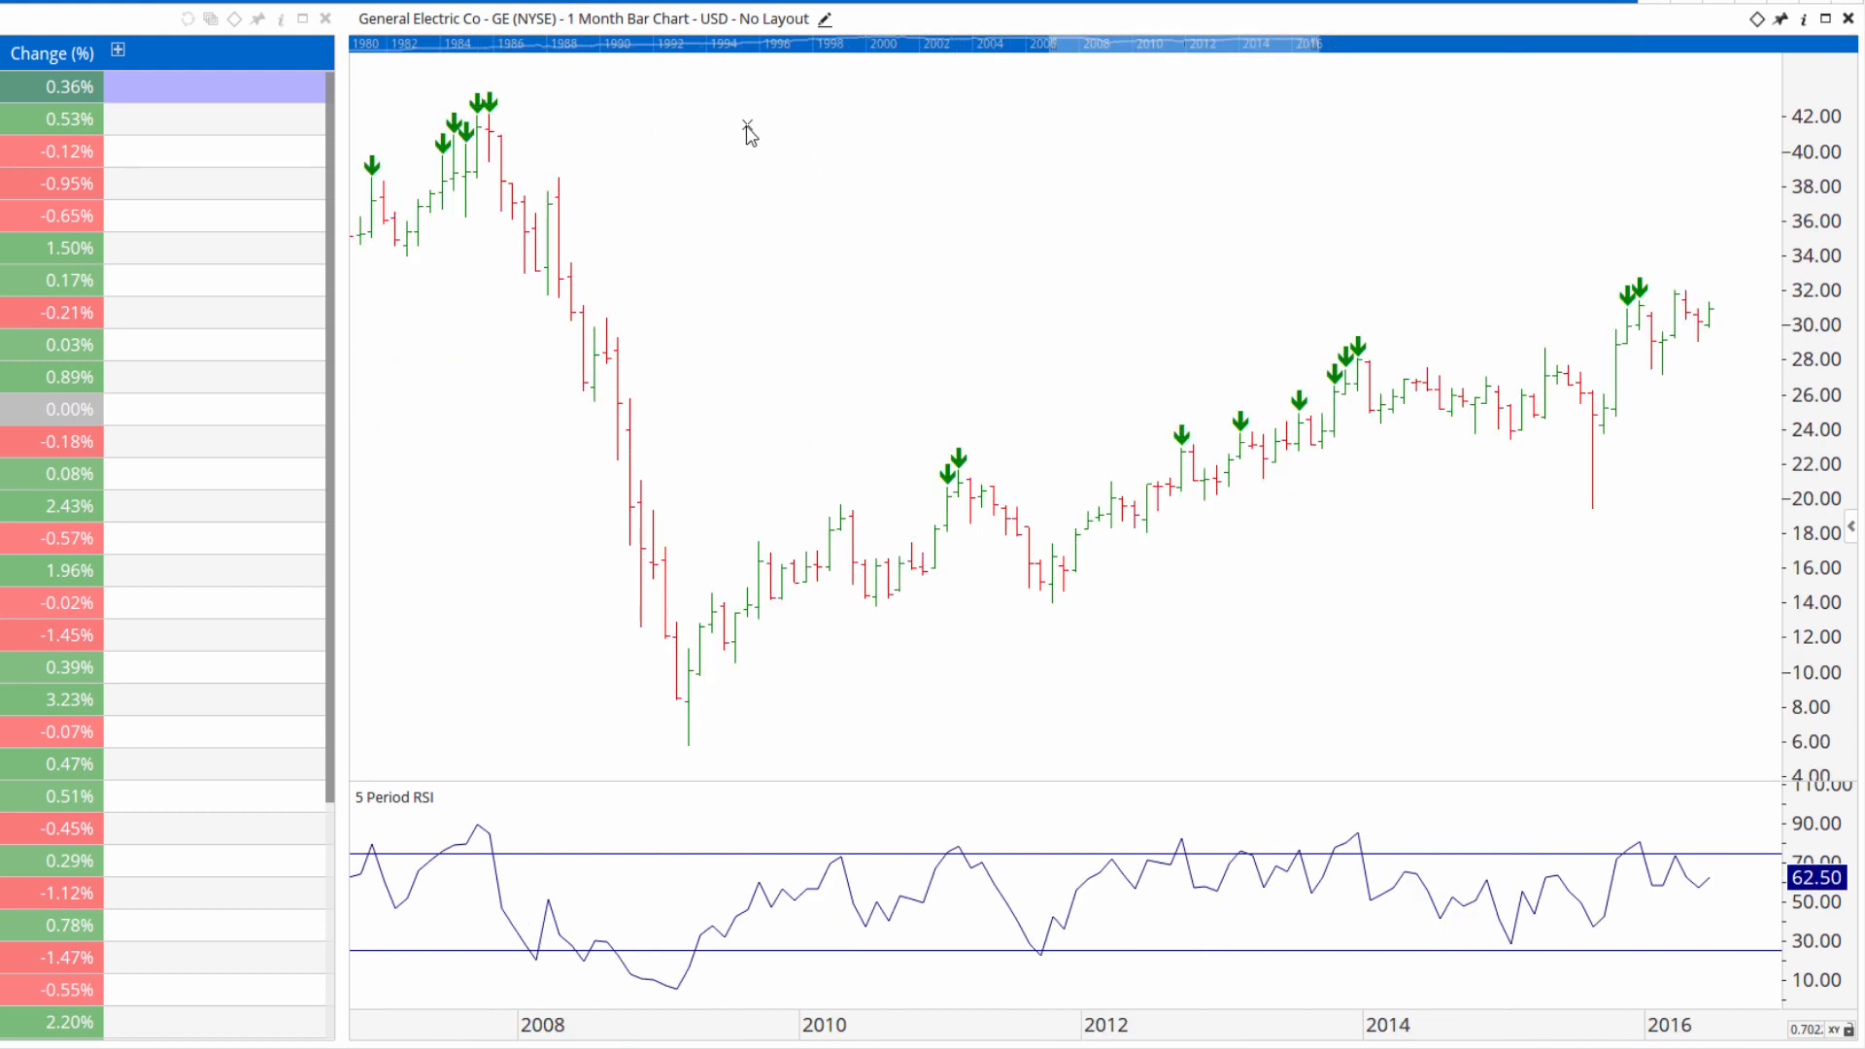
left_click(601, 21)
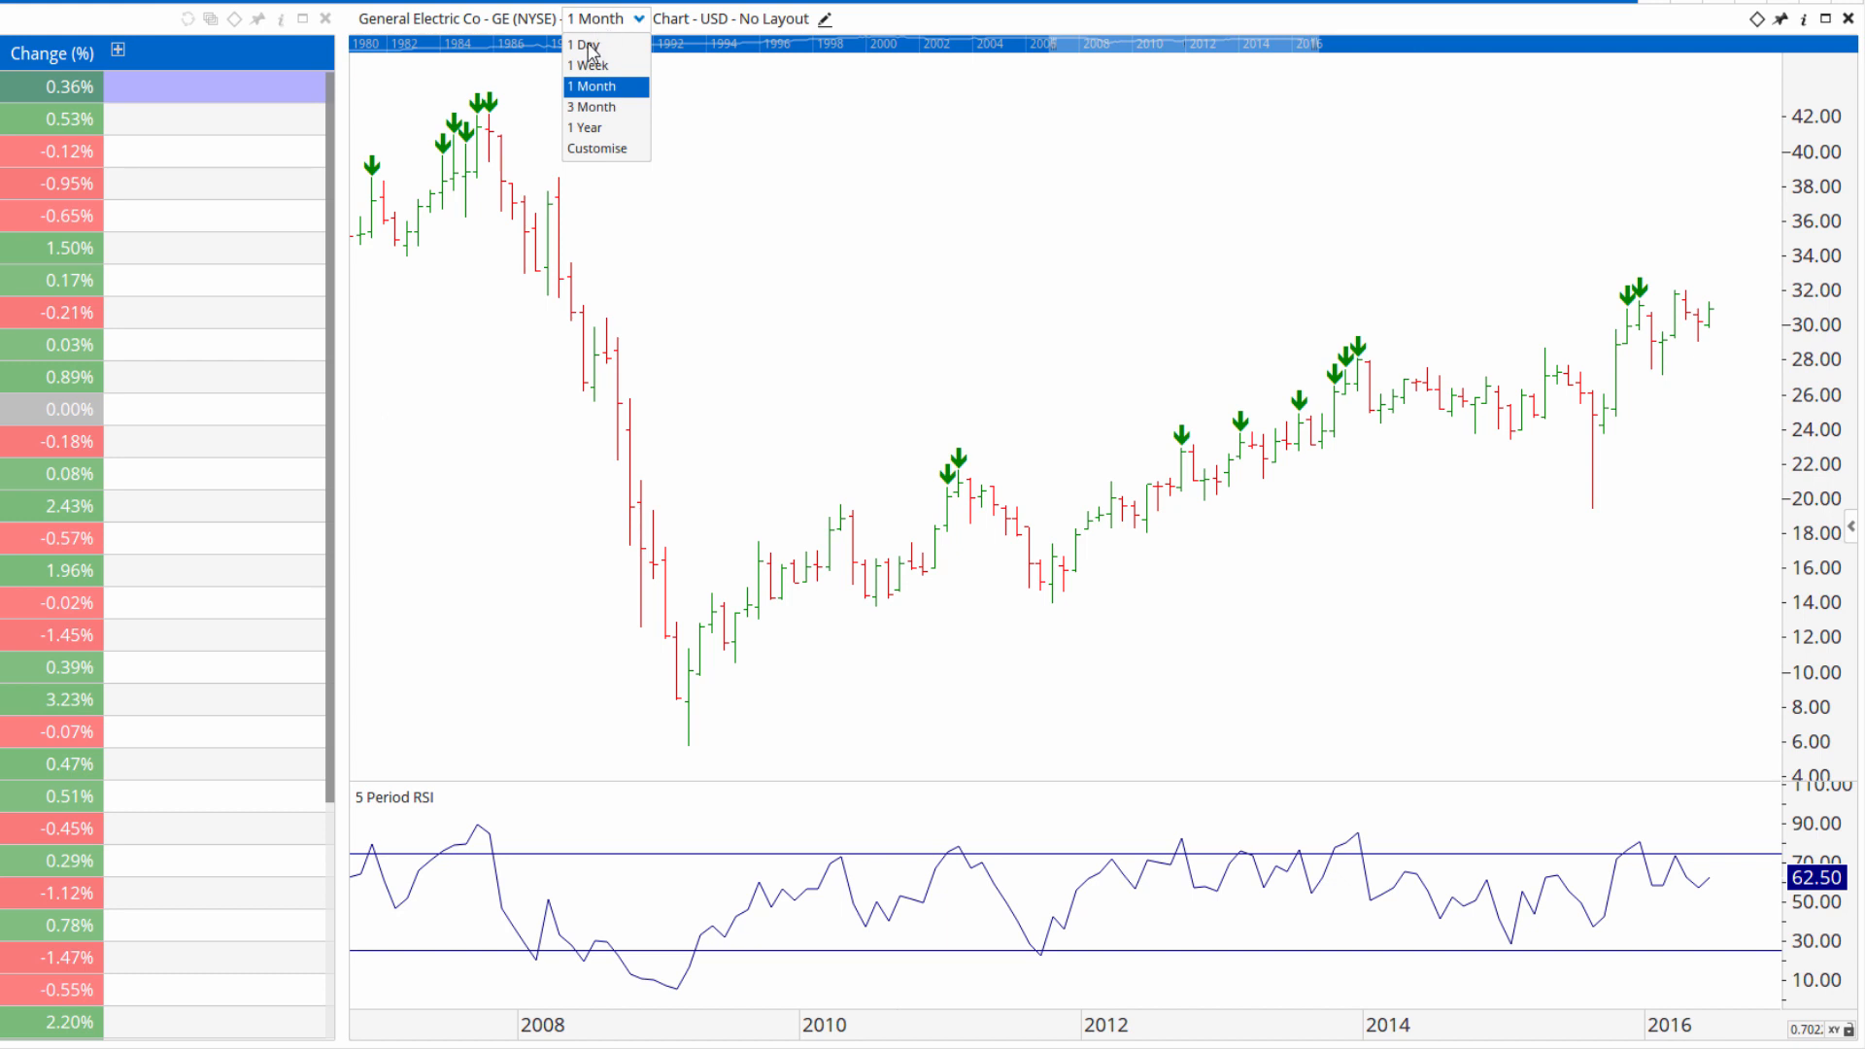
left_click(588, 45)
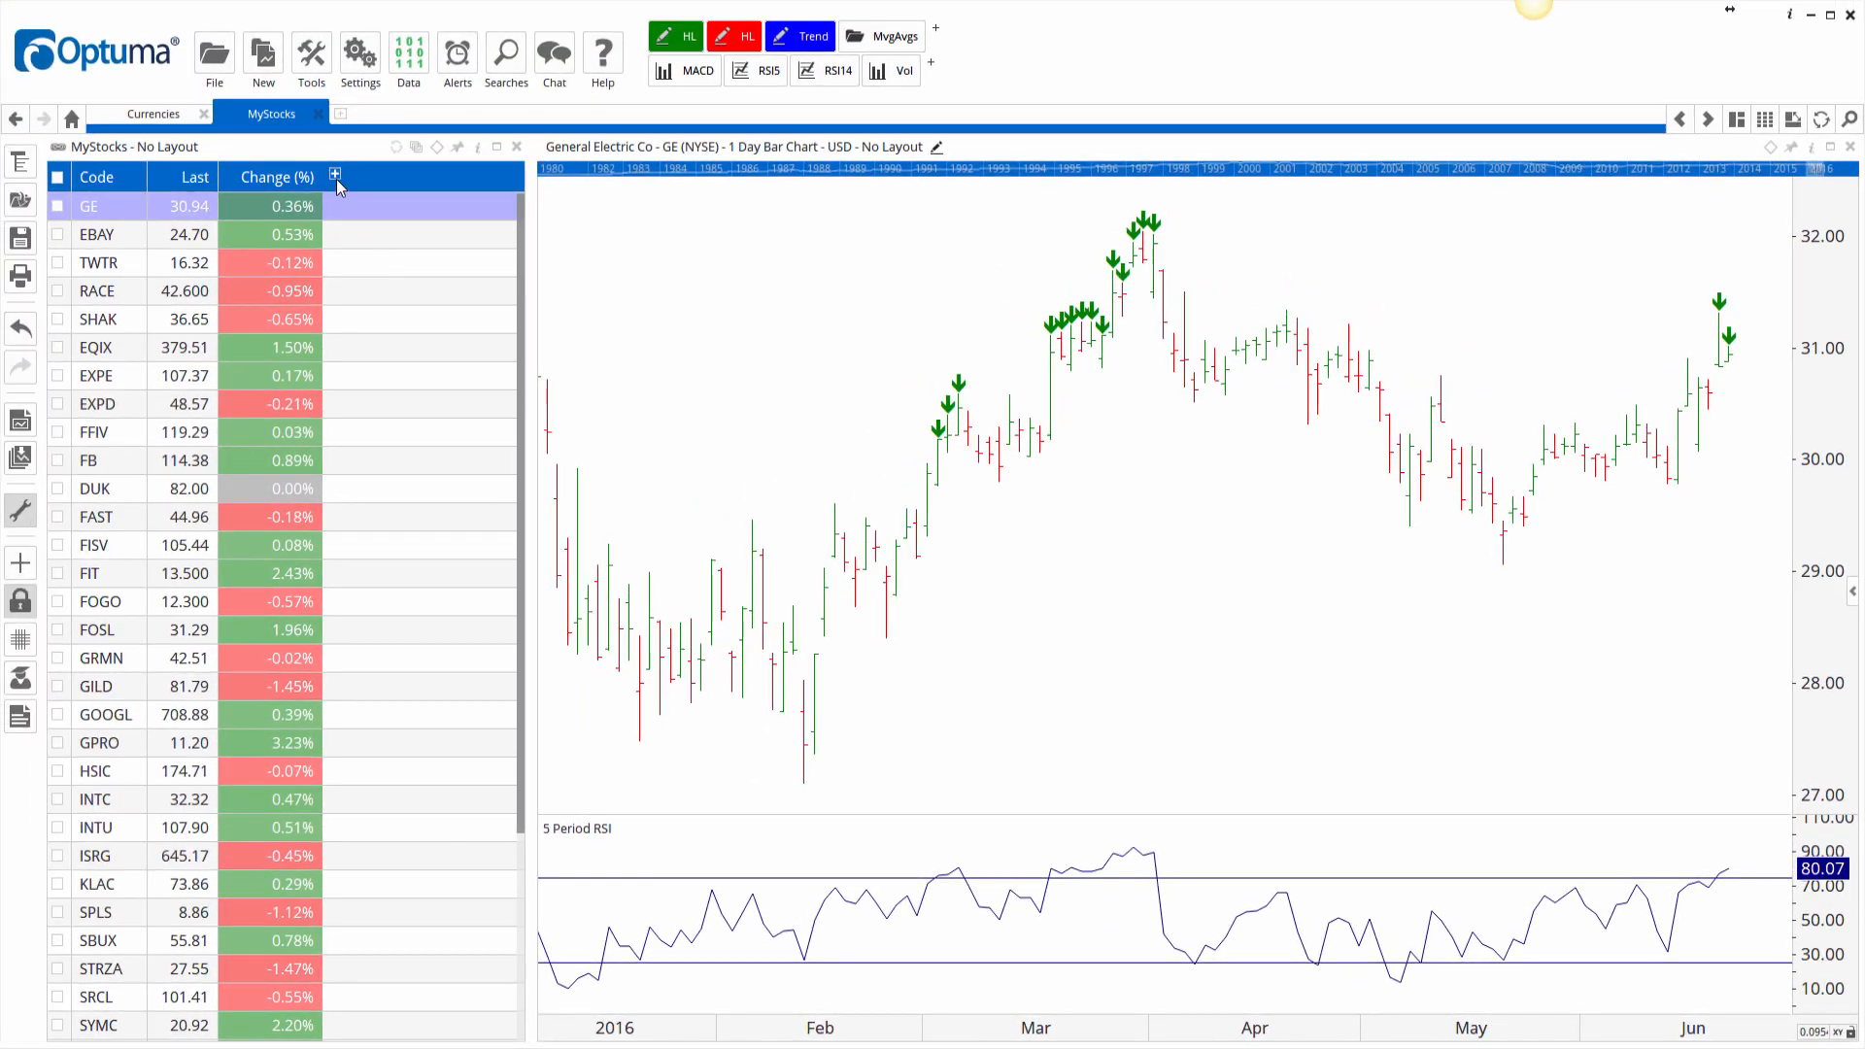
Add a new analysis column to the watchlist and start a new script with the RSI function.
left_click(335, 175)
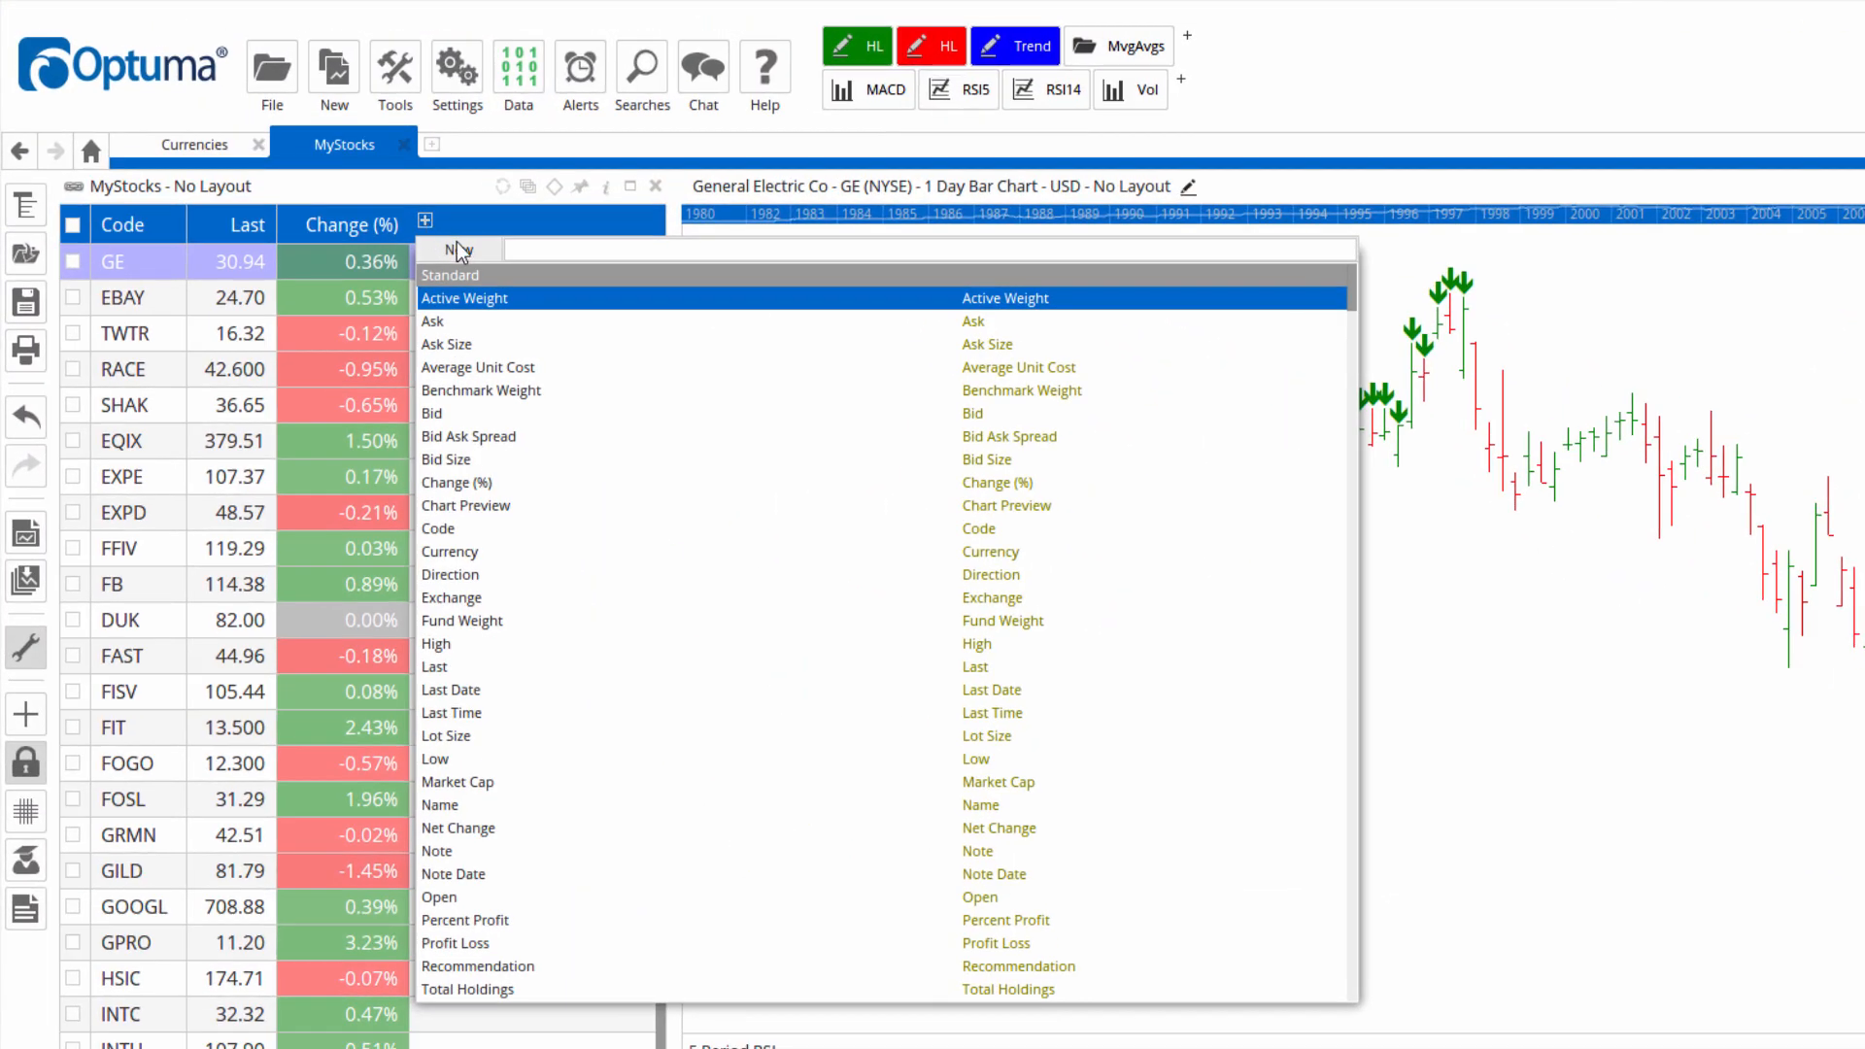
left_click(459, 251)
left_click(494, 275)
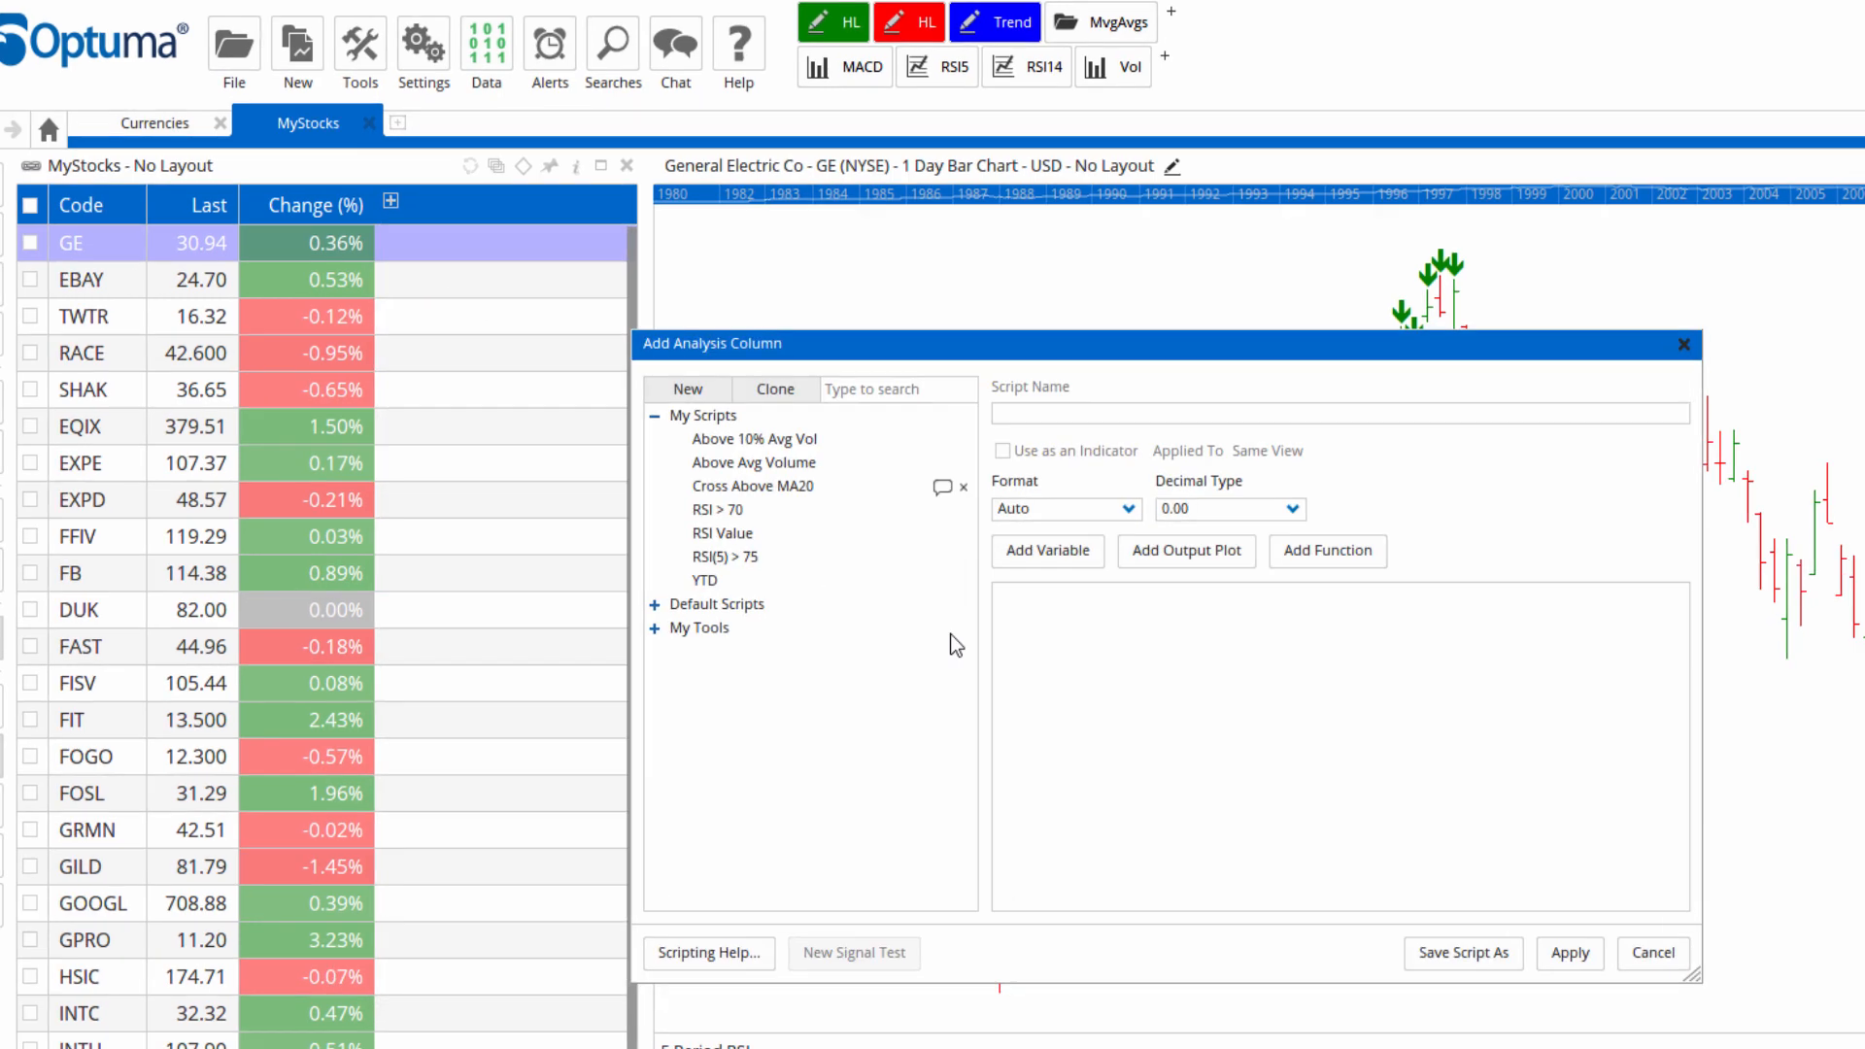
left_click(1107, 680)
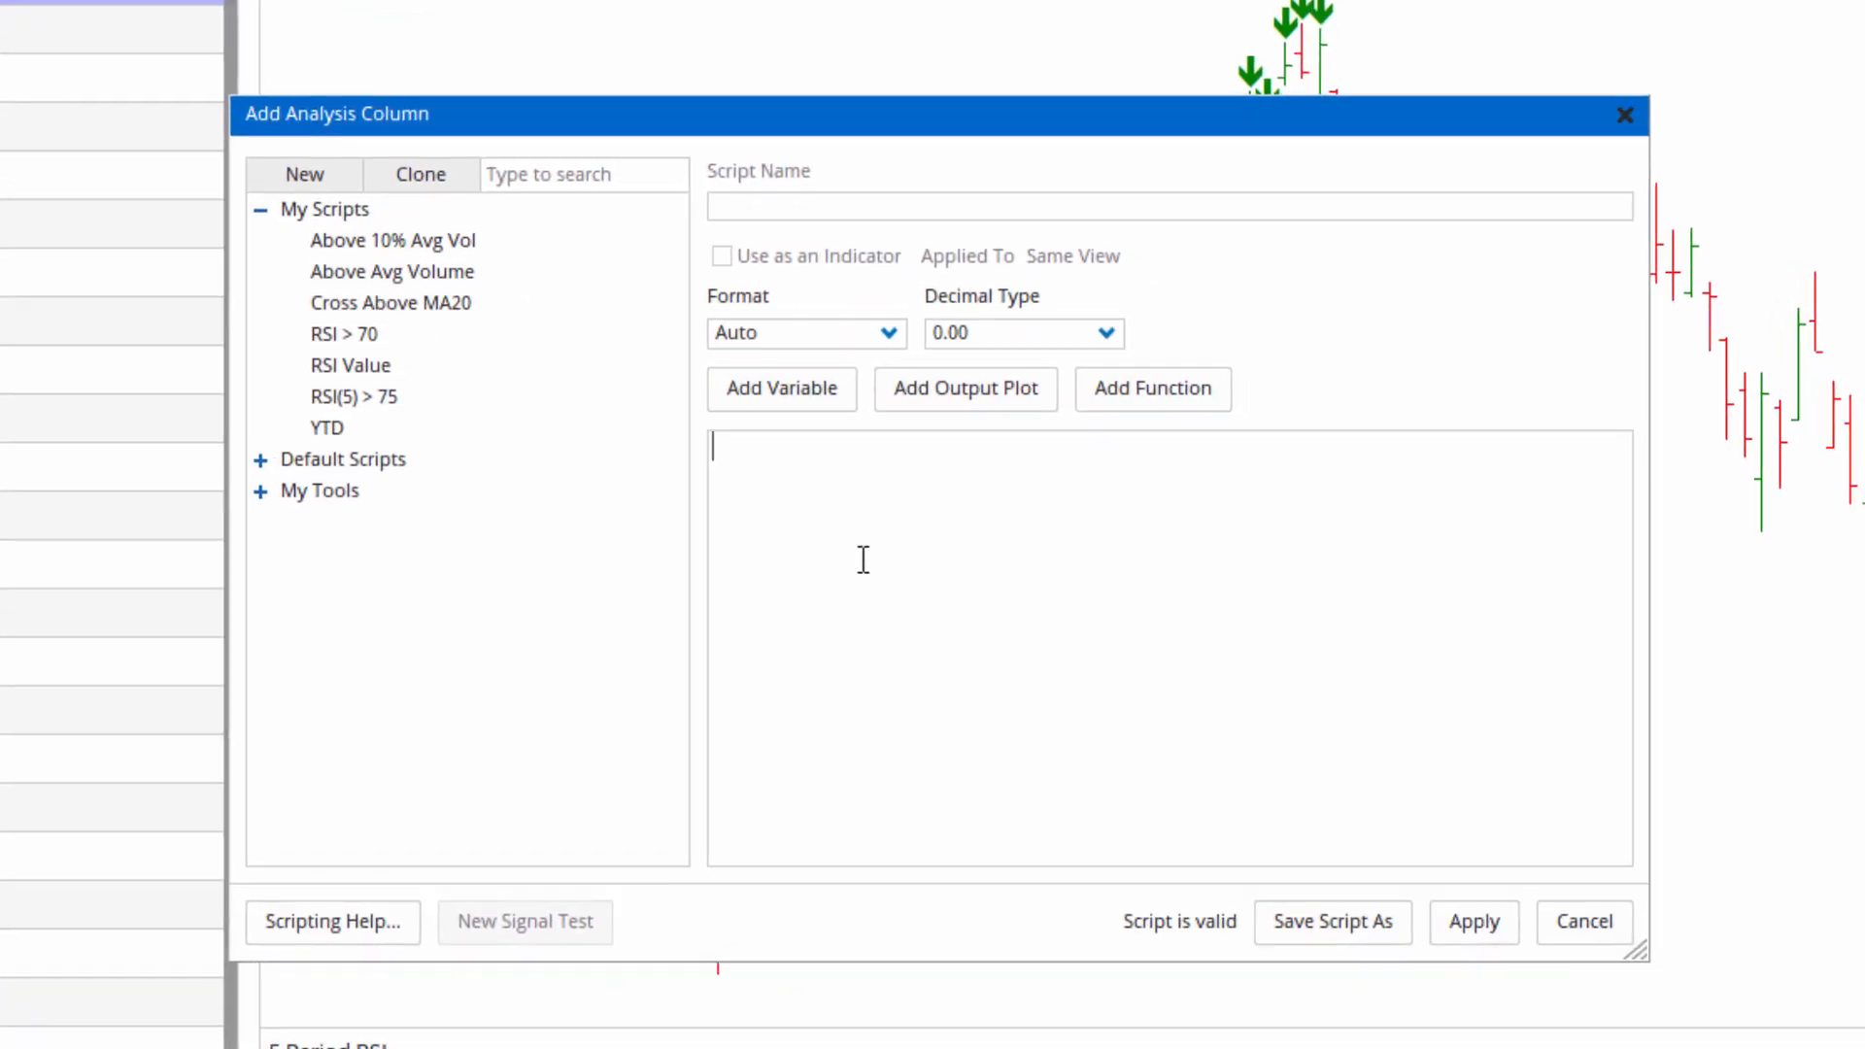
type("rsi")
key("Return")
Set the RSI to 5 bars on the Week timeframe and apply the column.
left_click(735, 445)
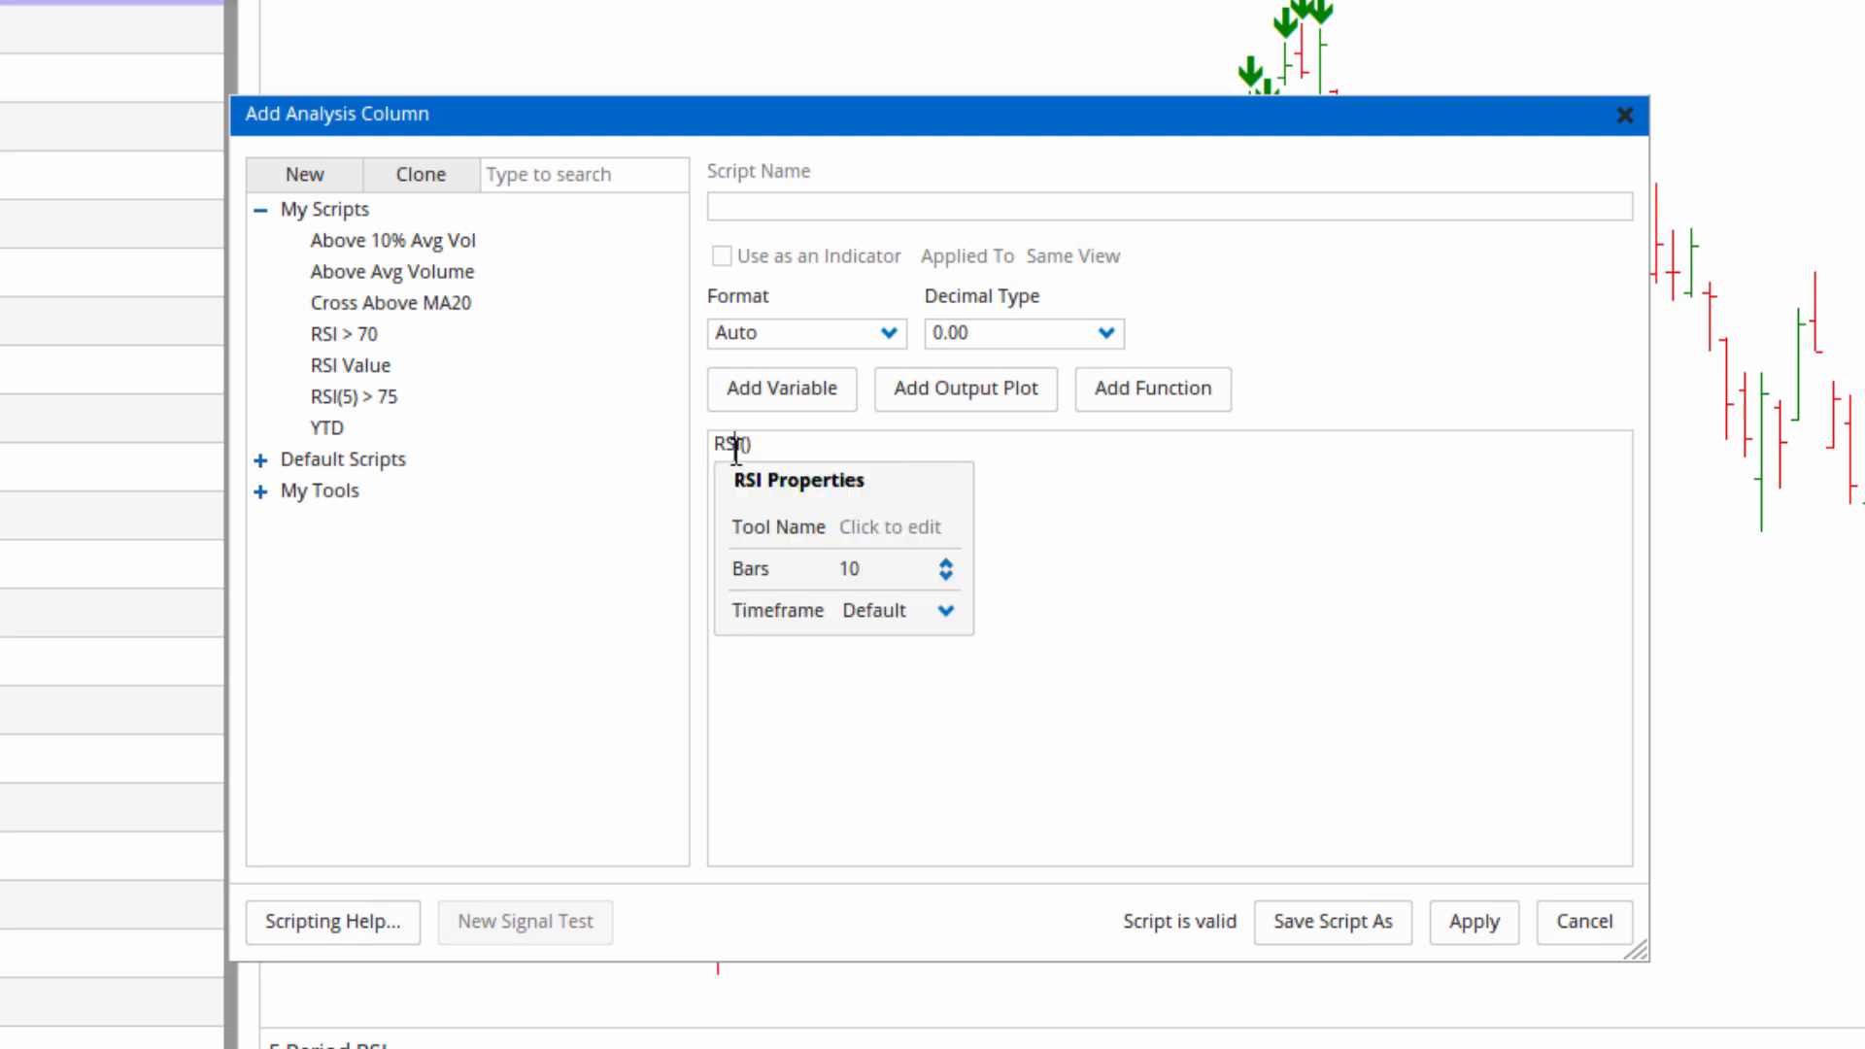
left_click(886, 574)
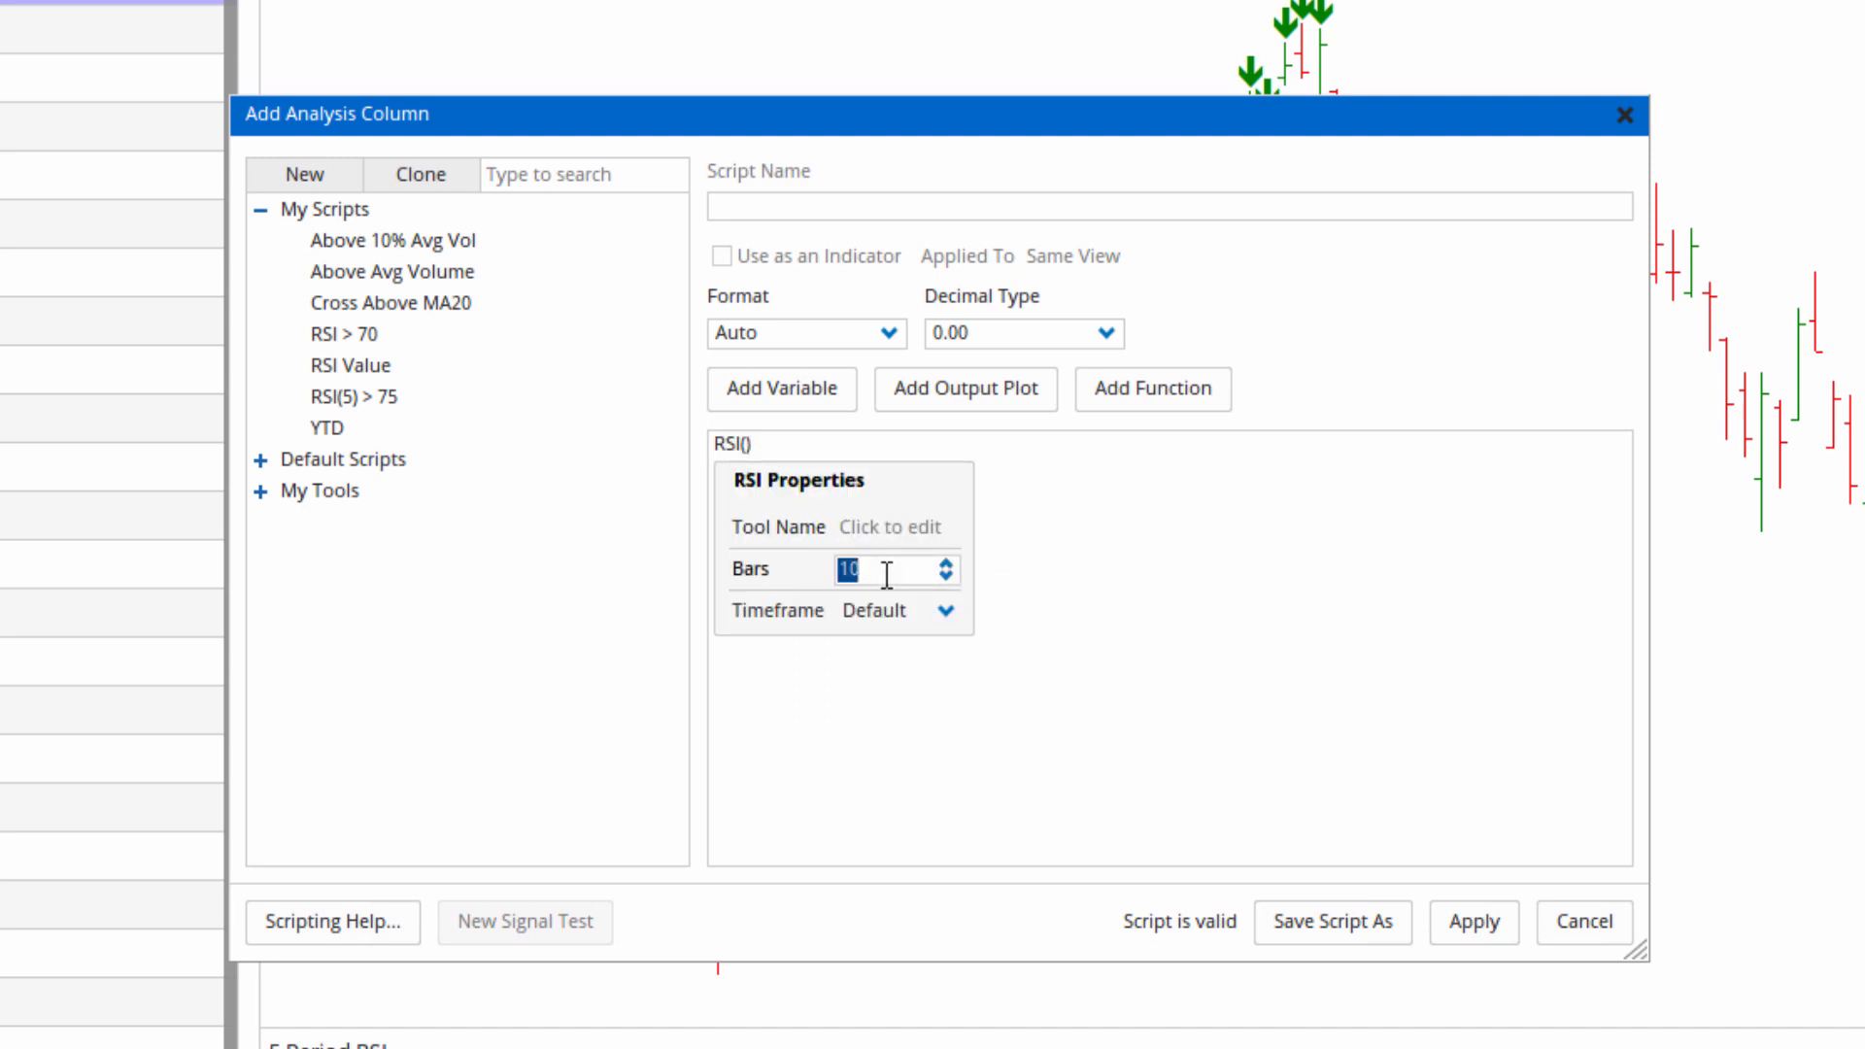
type("5")
left_click(948, 622)
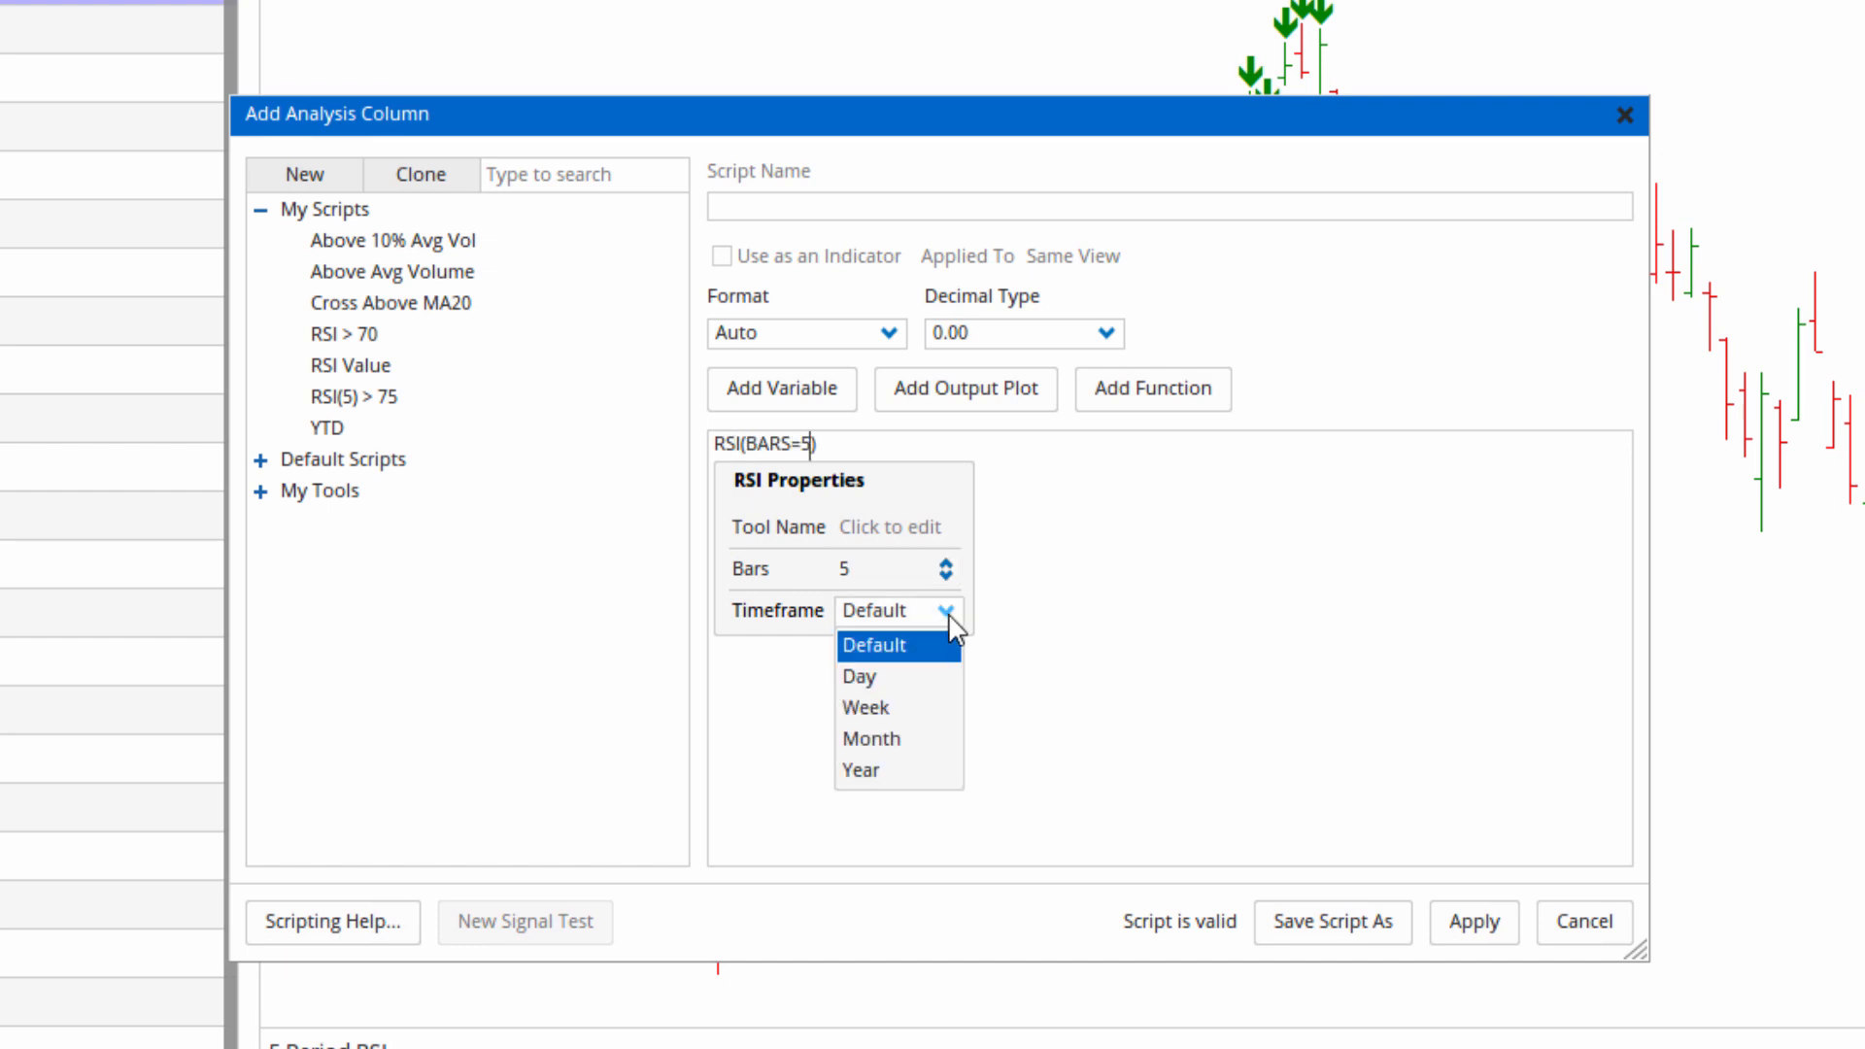
left_click(884, 709)
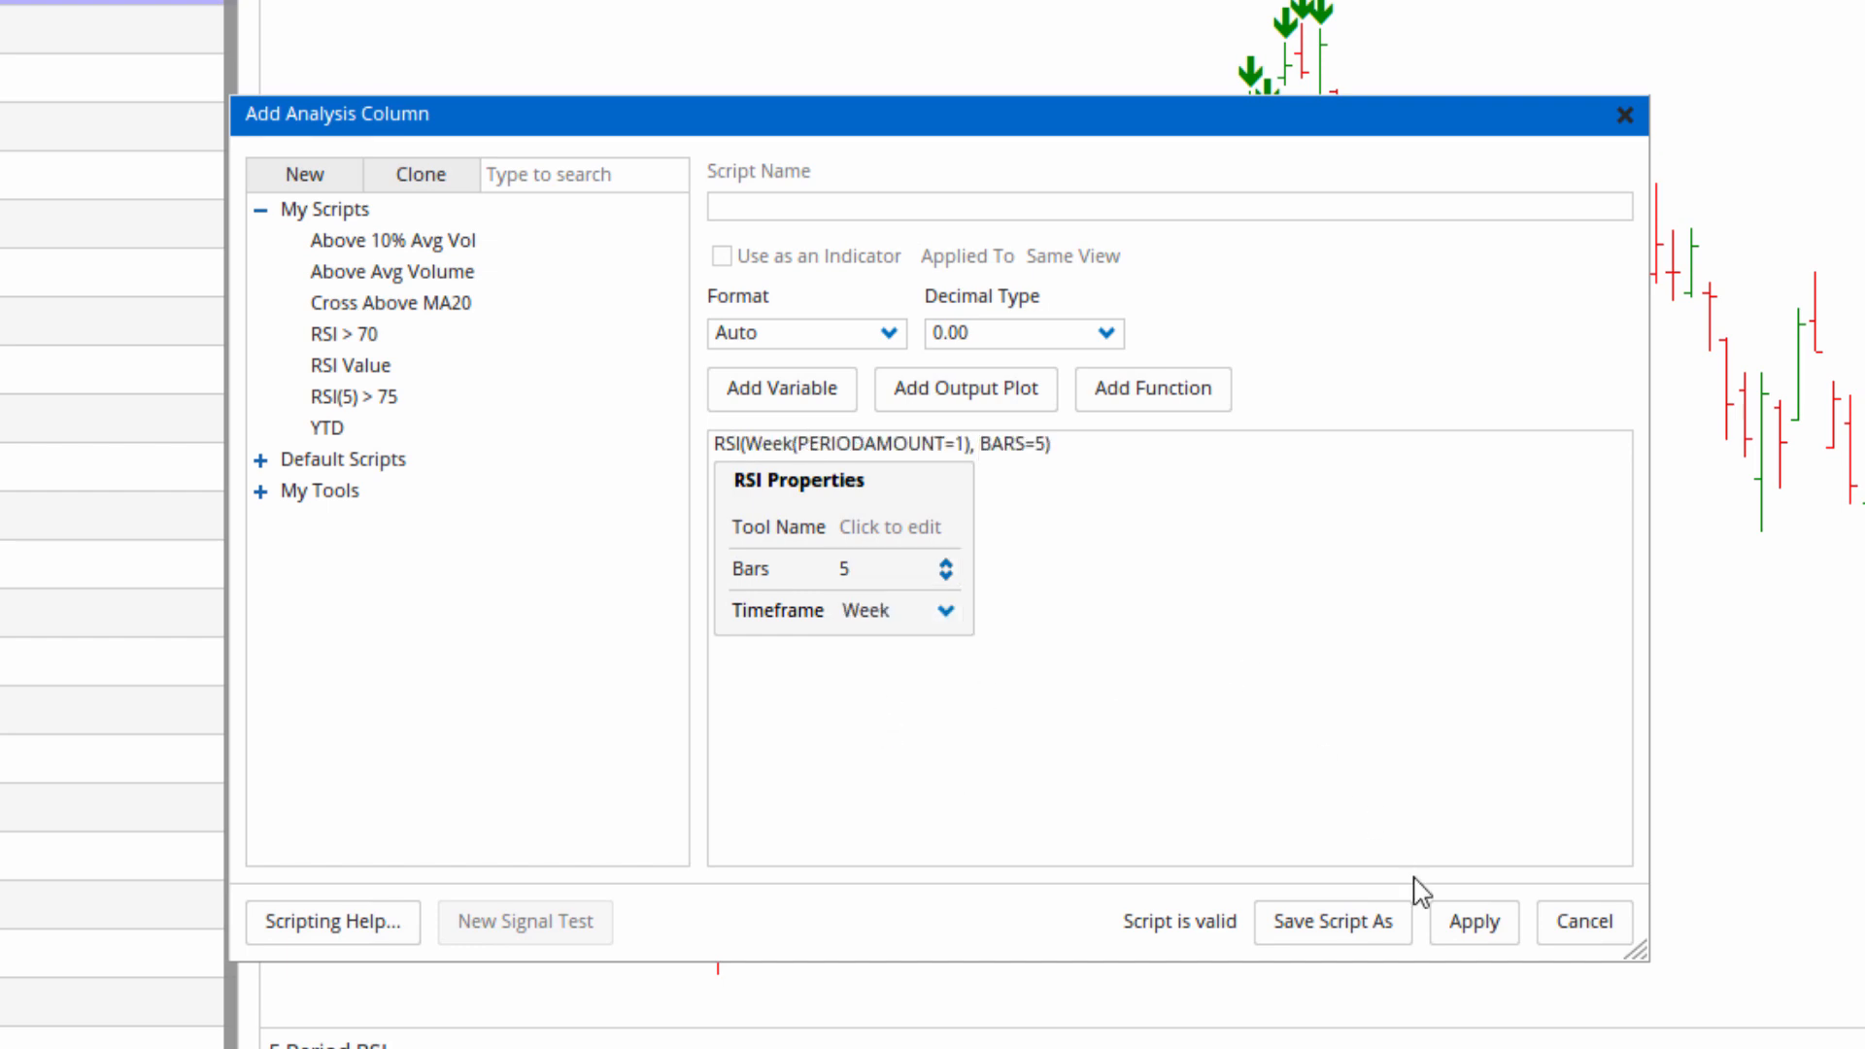
left_click(1444, 908)
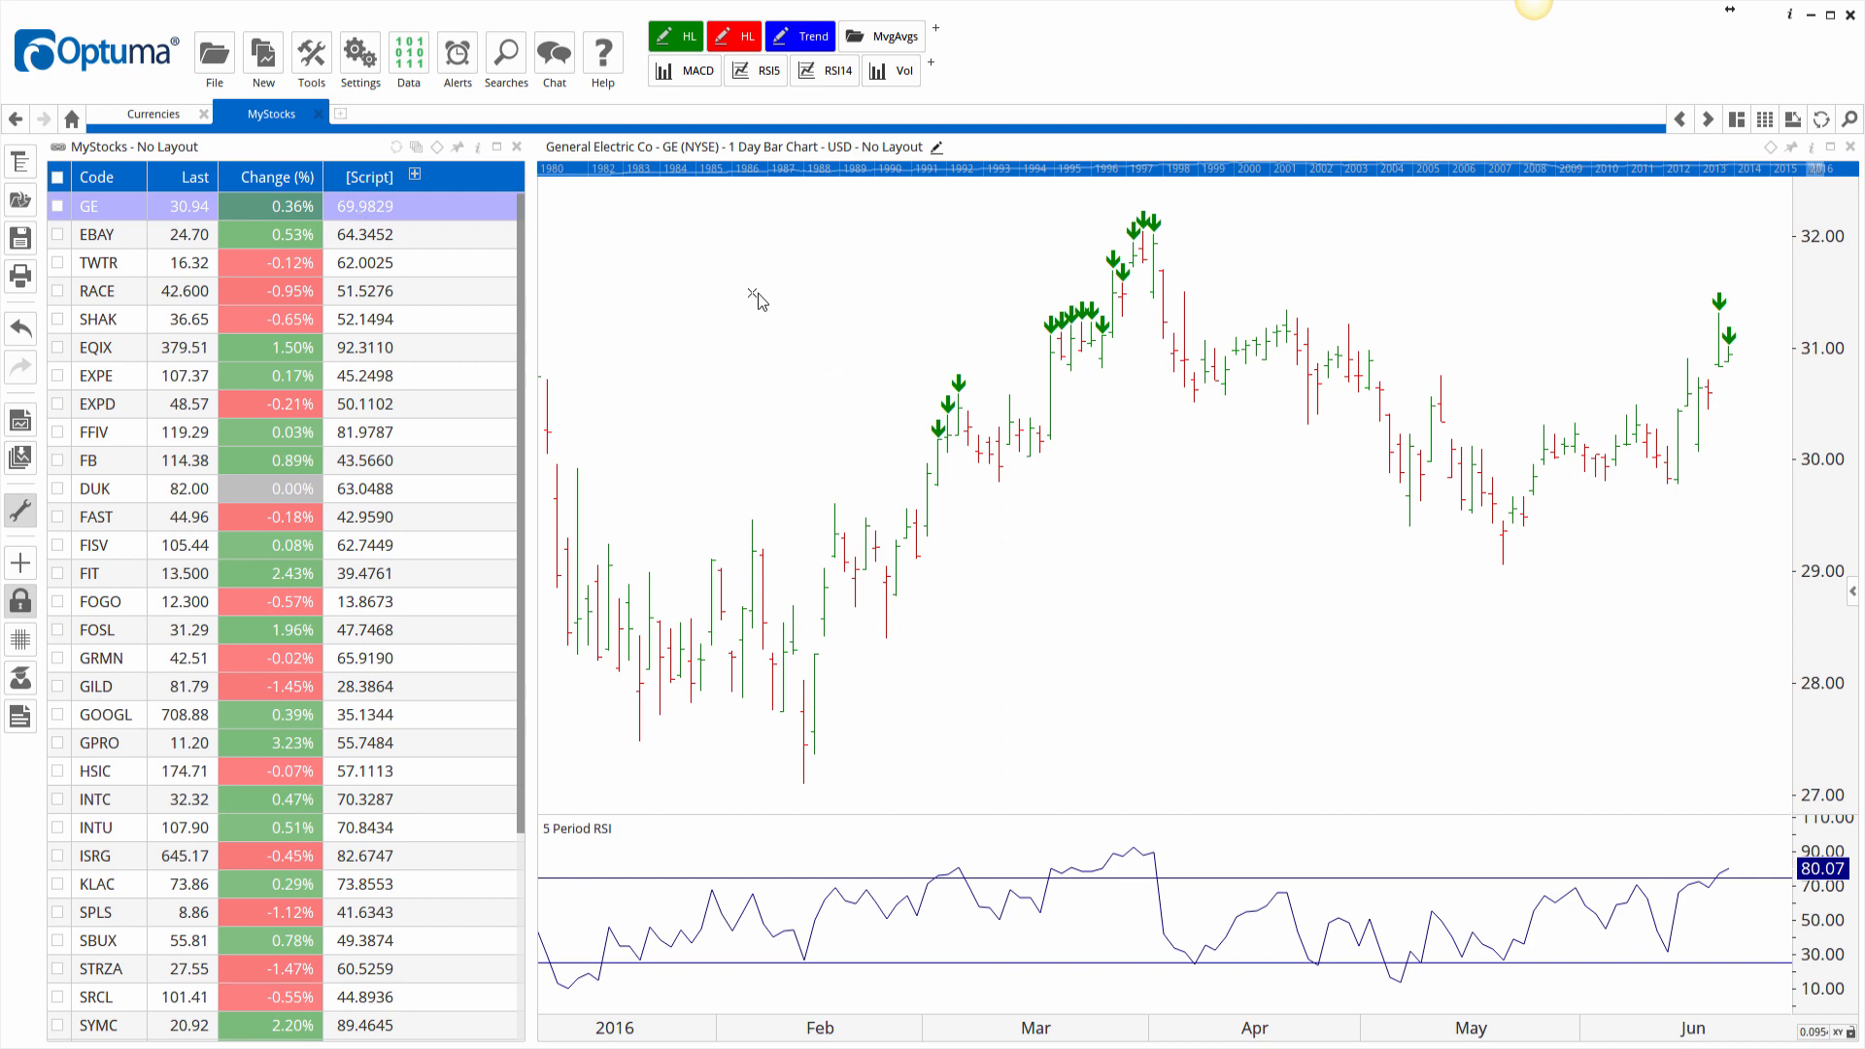
View the chart on the 1 Week periodicity, then switch back to 1 Day.
left_click(750, 149)
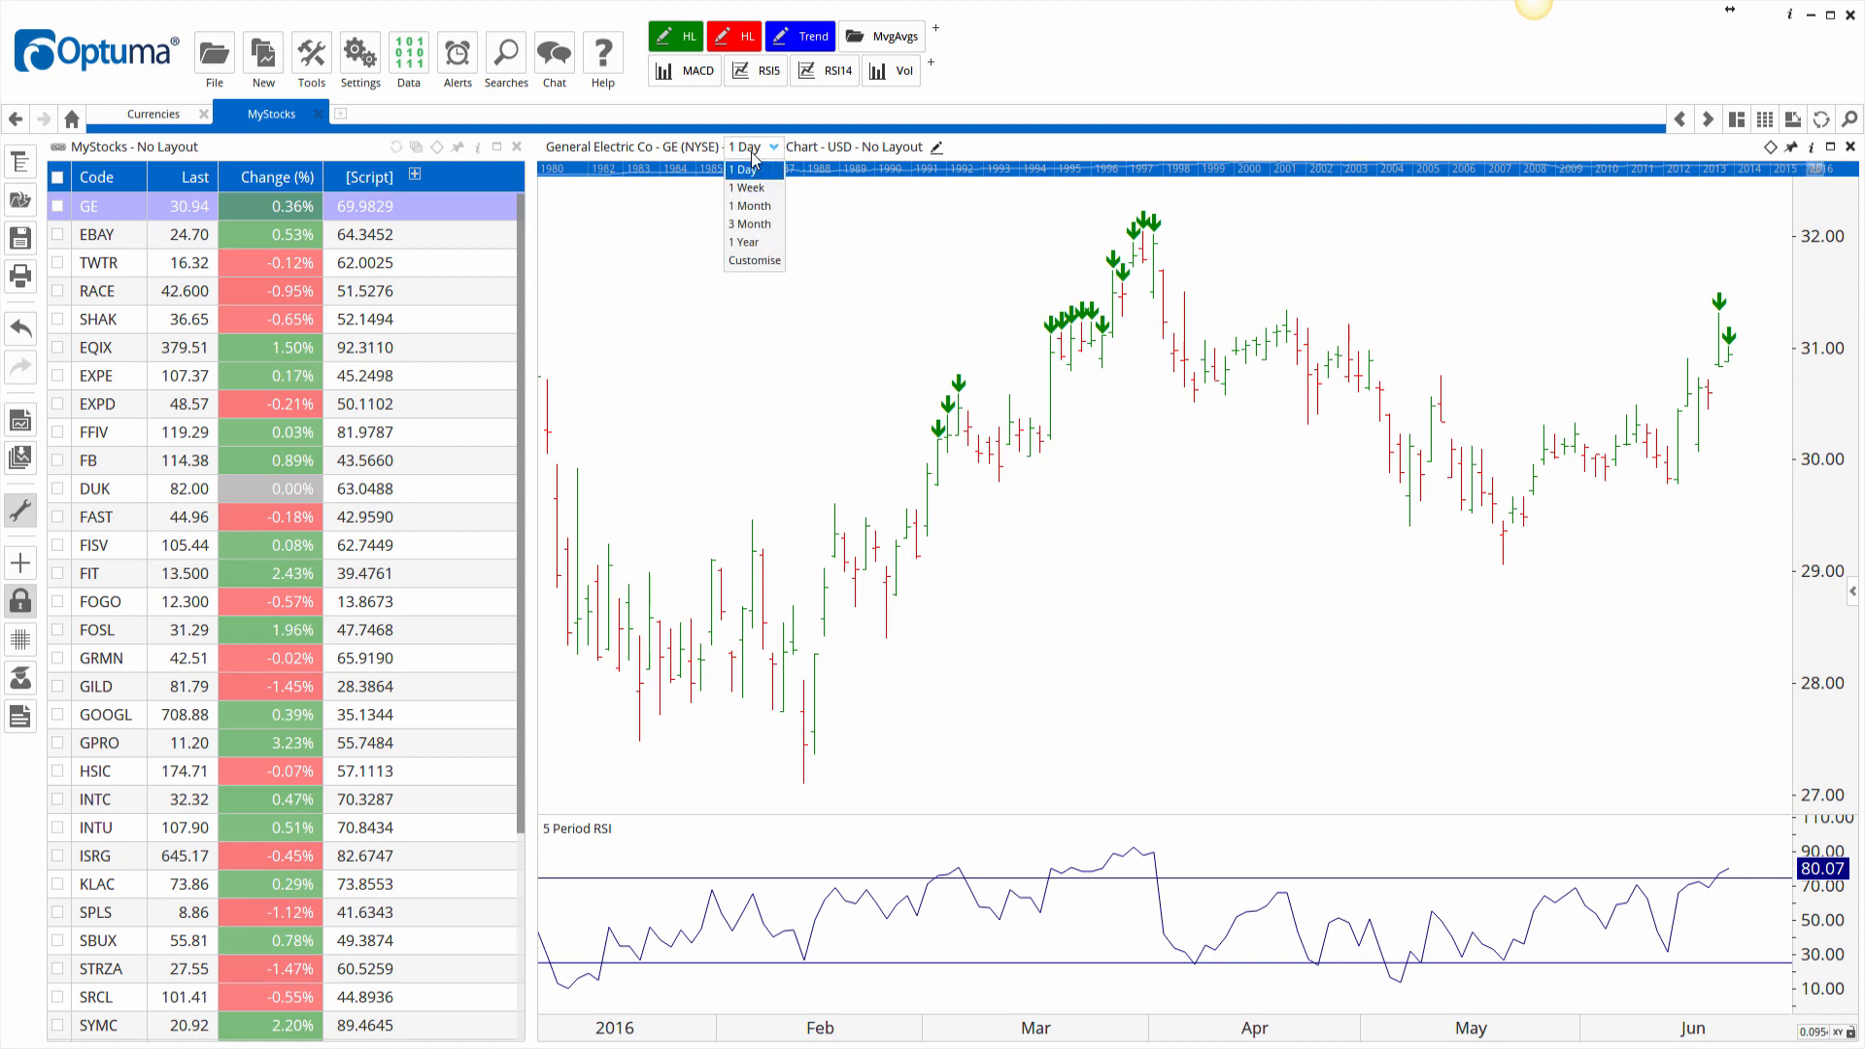
left_click(753, 189)
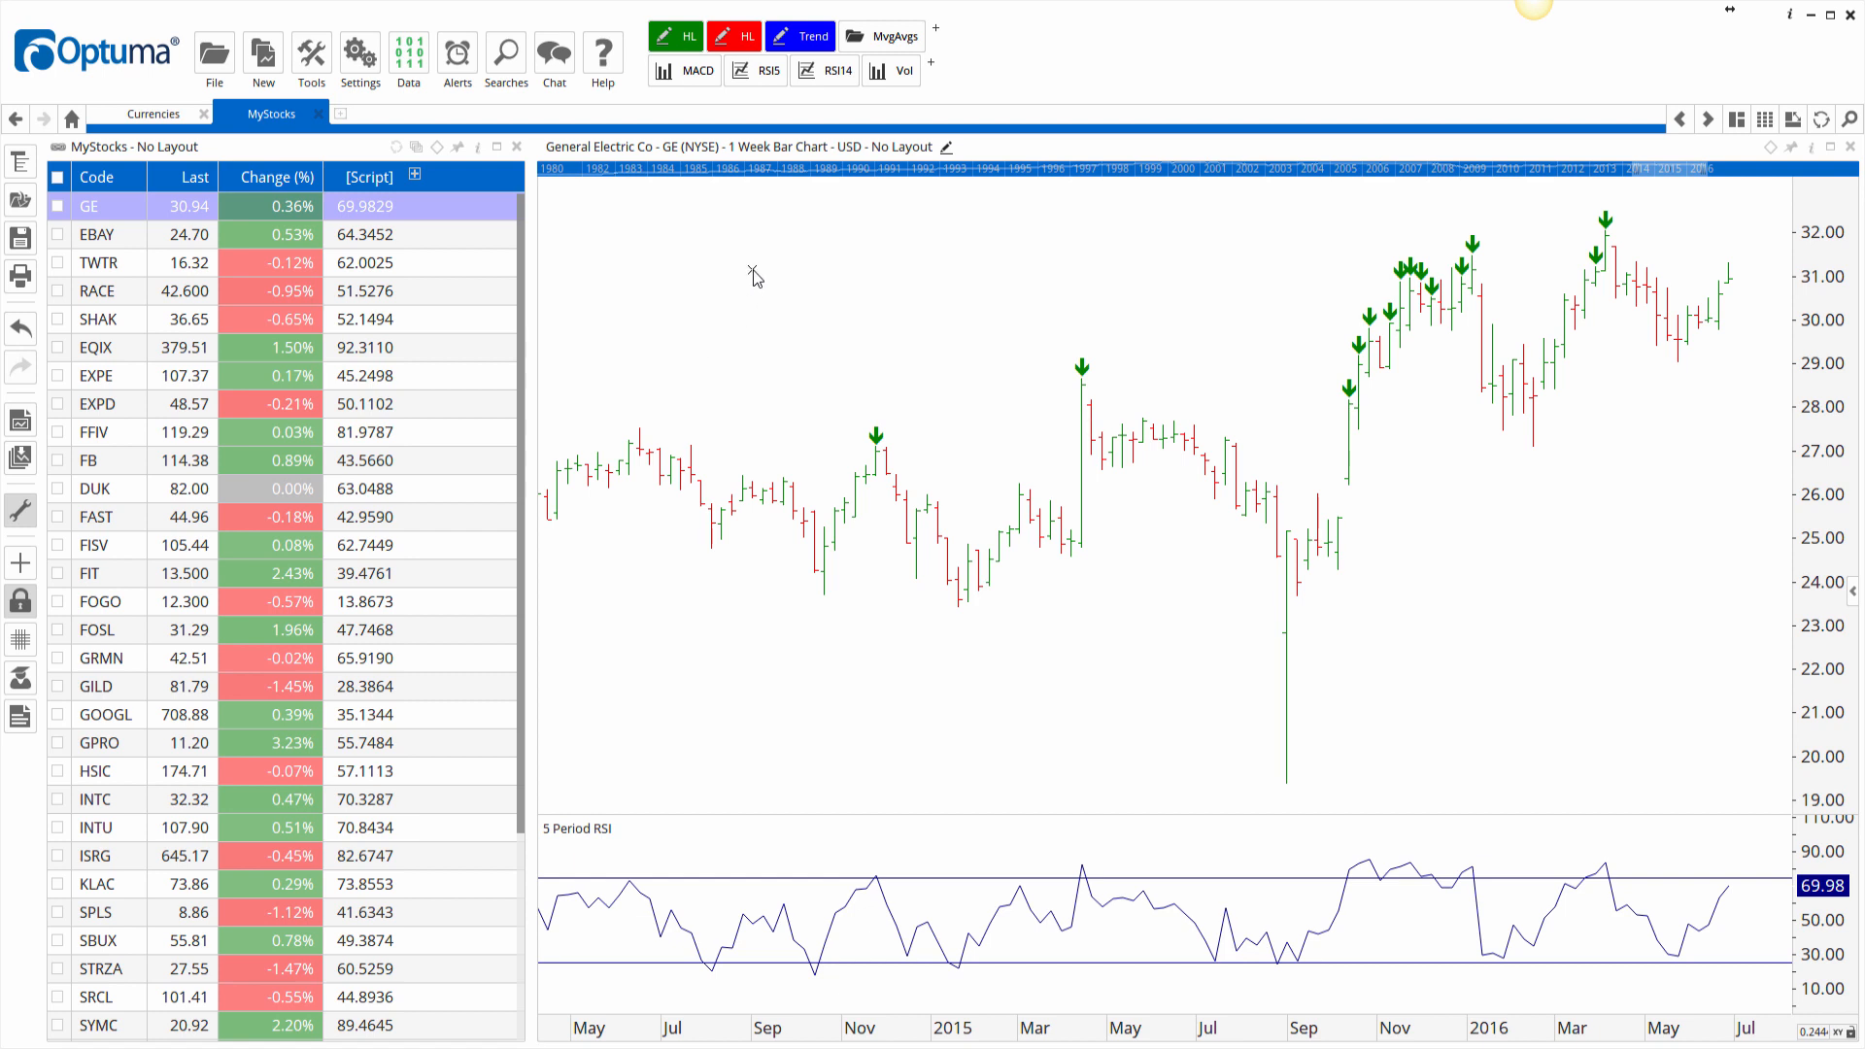
left_click(754, 146)
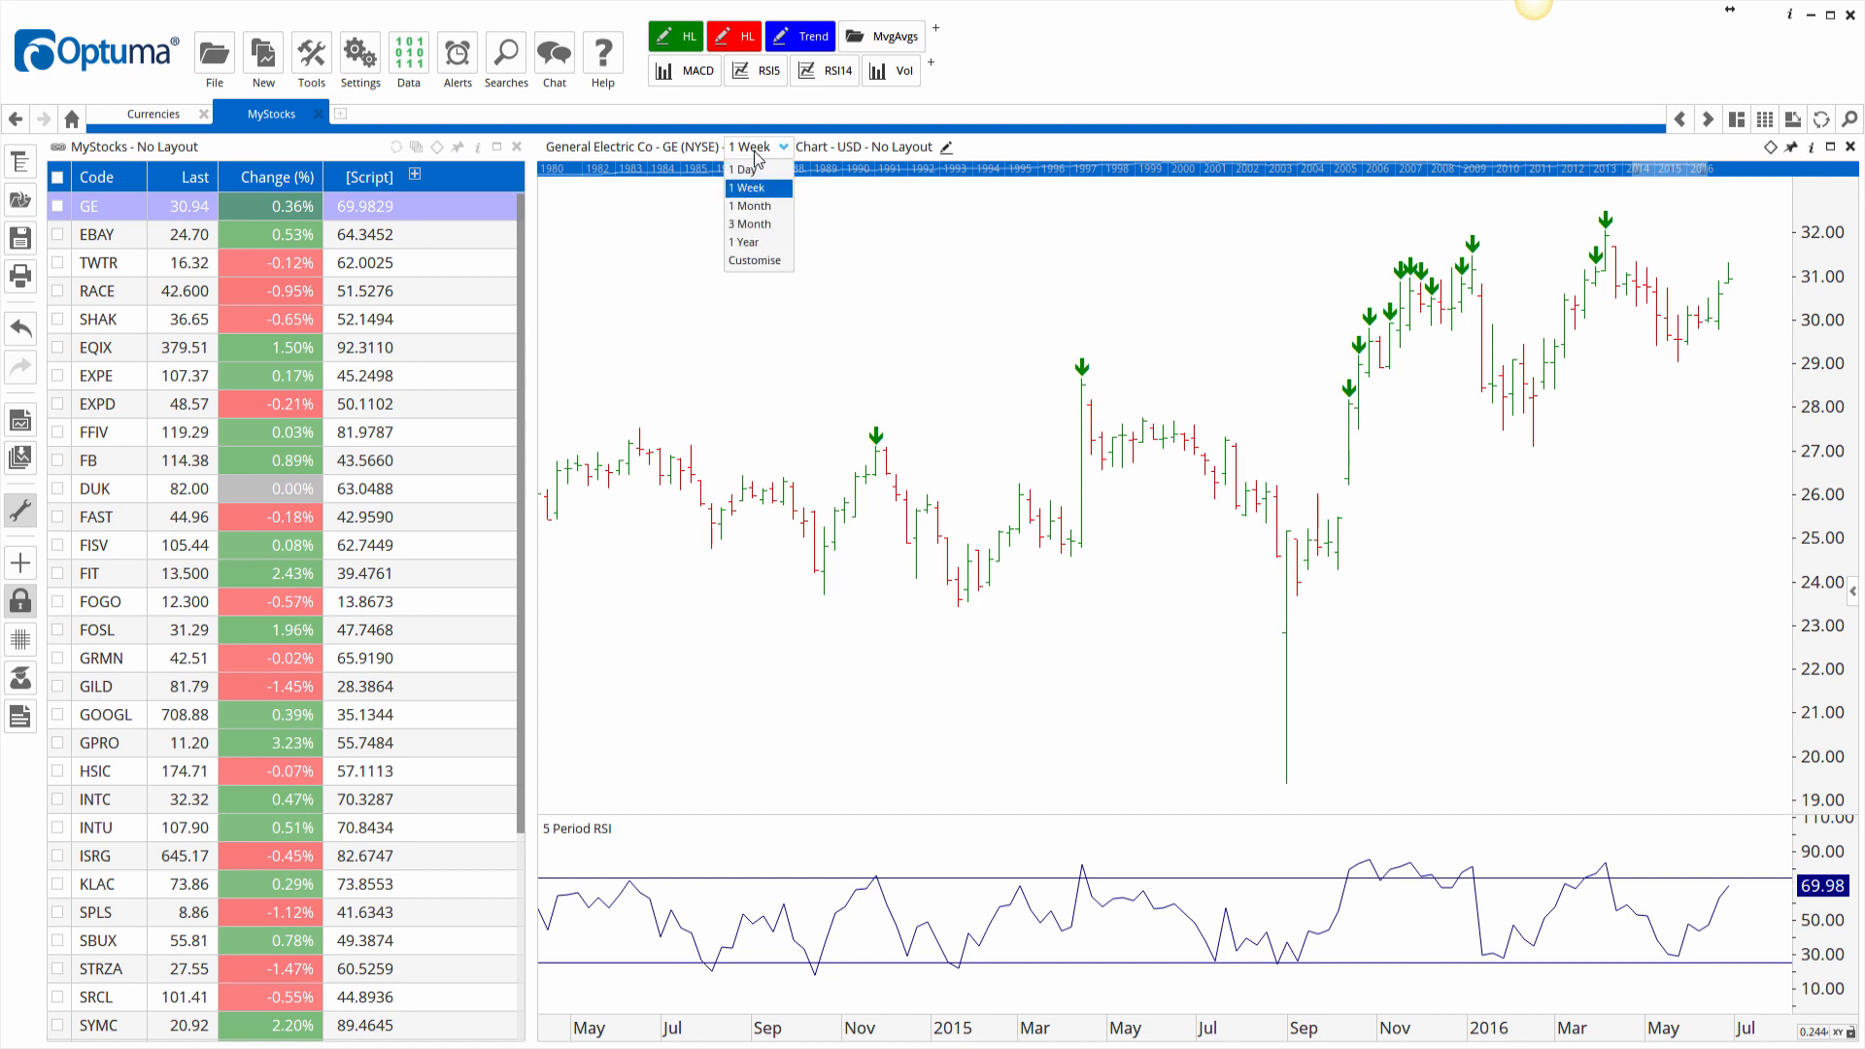
left_click(746, 171)
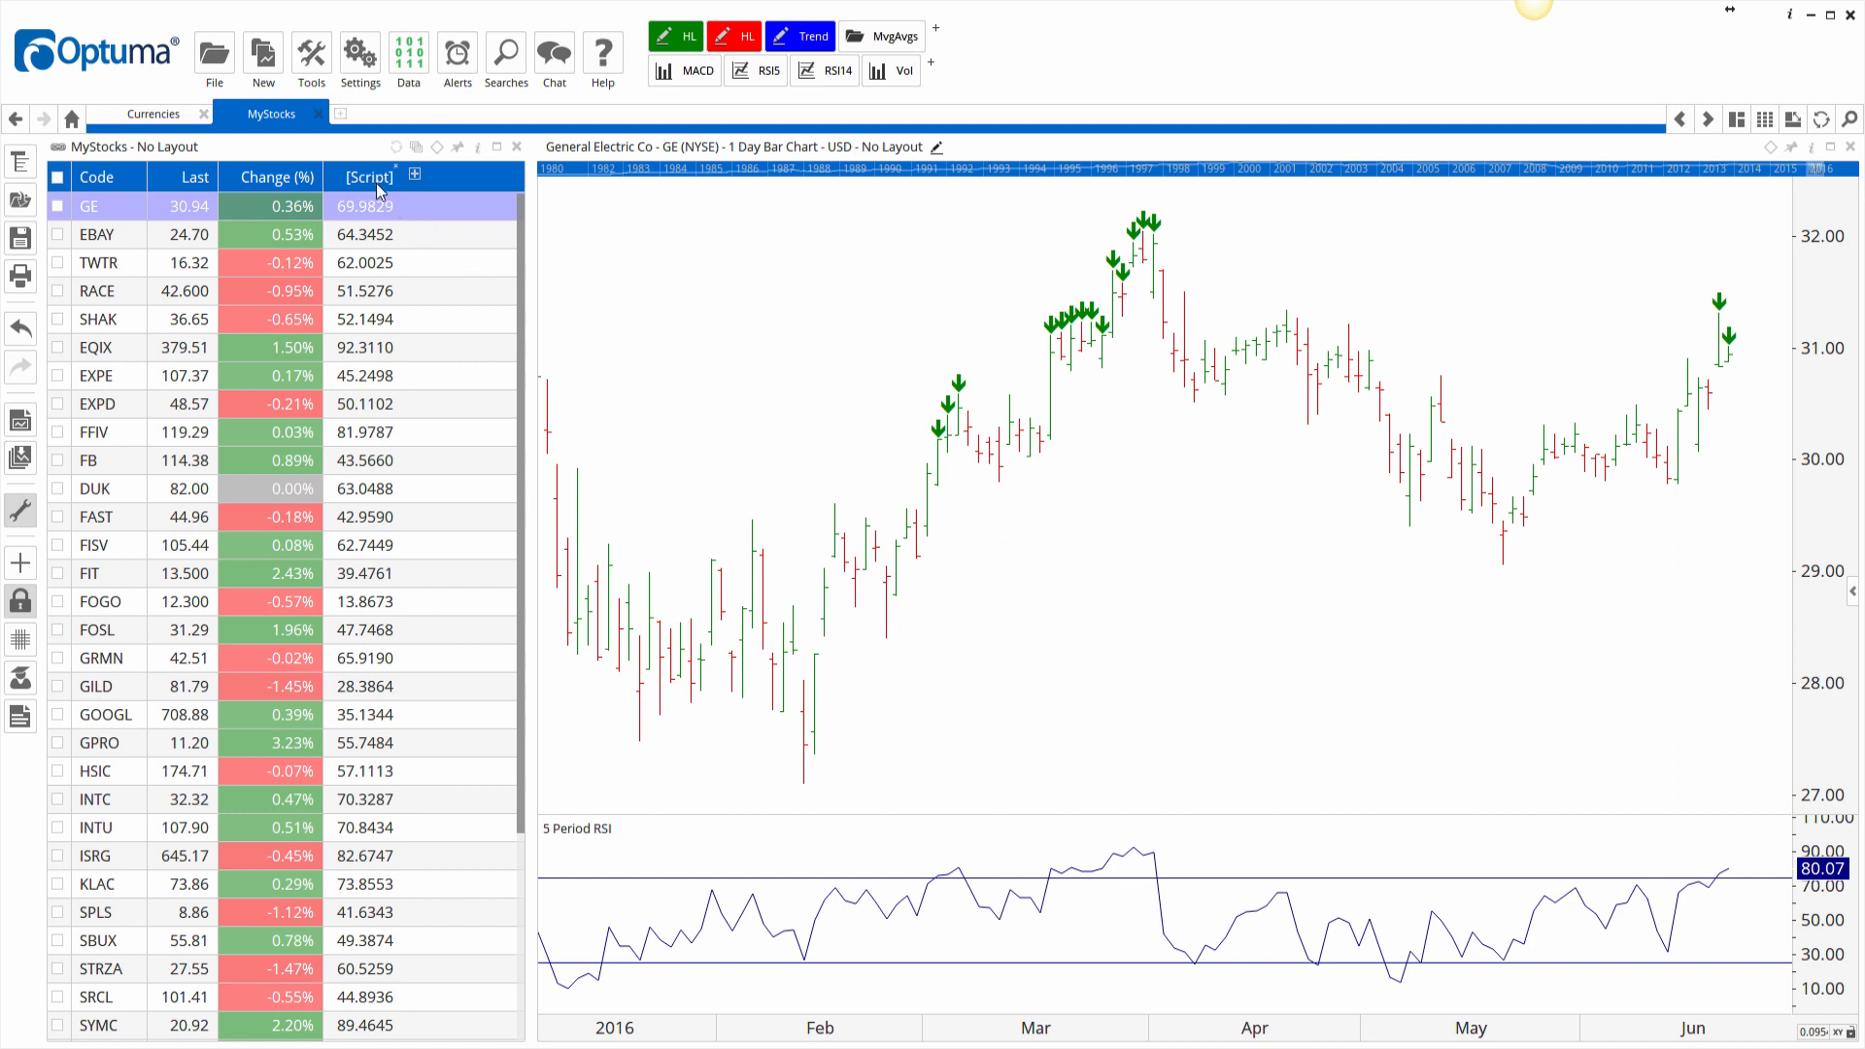
Drag the [Script] column onto the chart to plot it in a new pane.
left_click_drag(376, 183, 1054, 670)
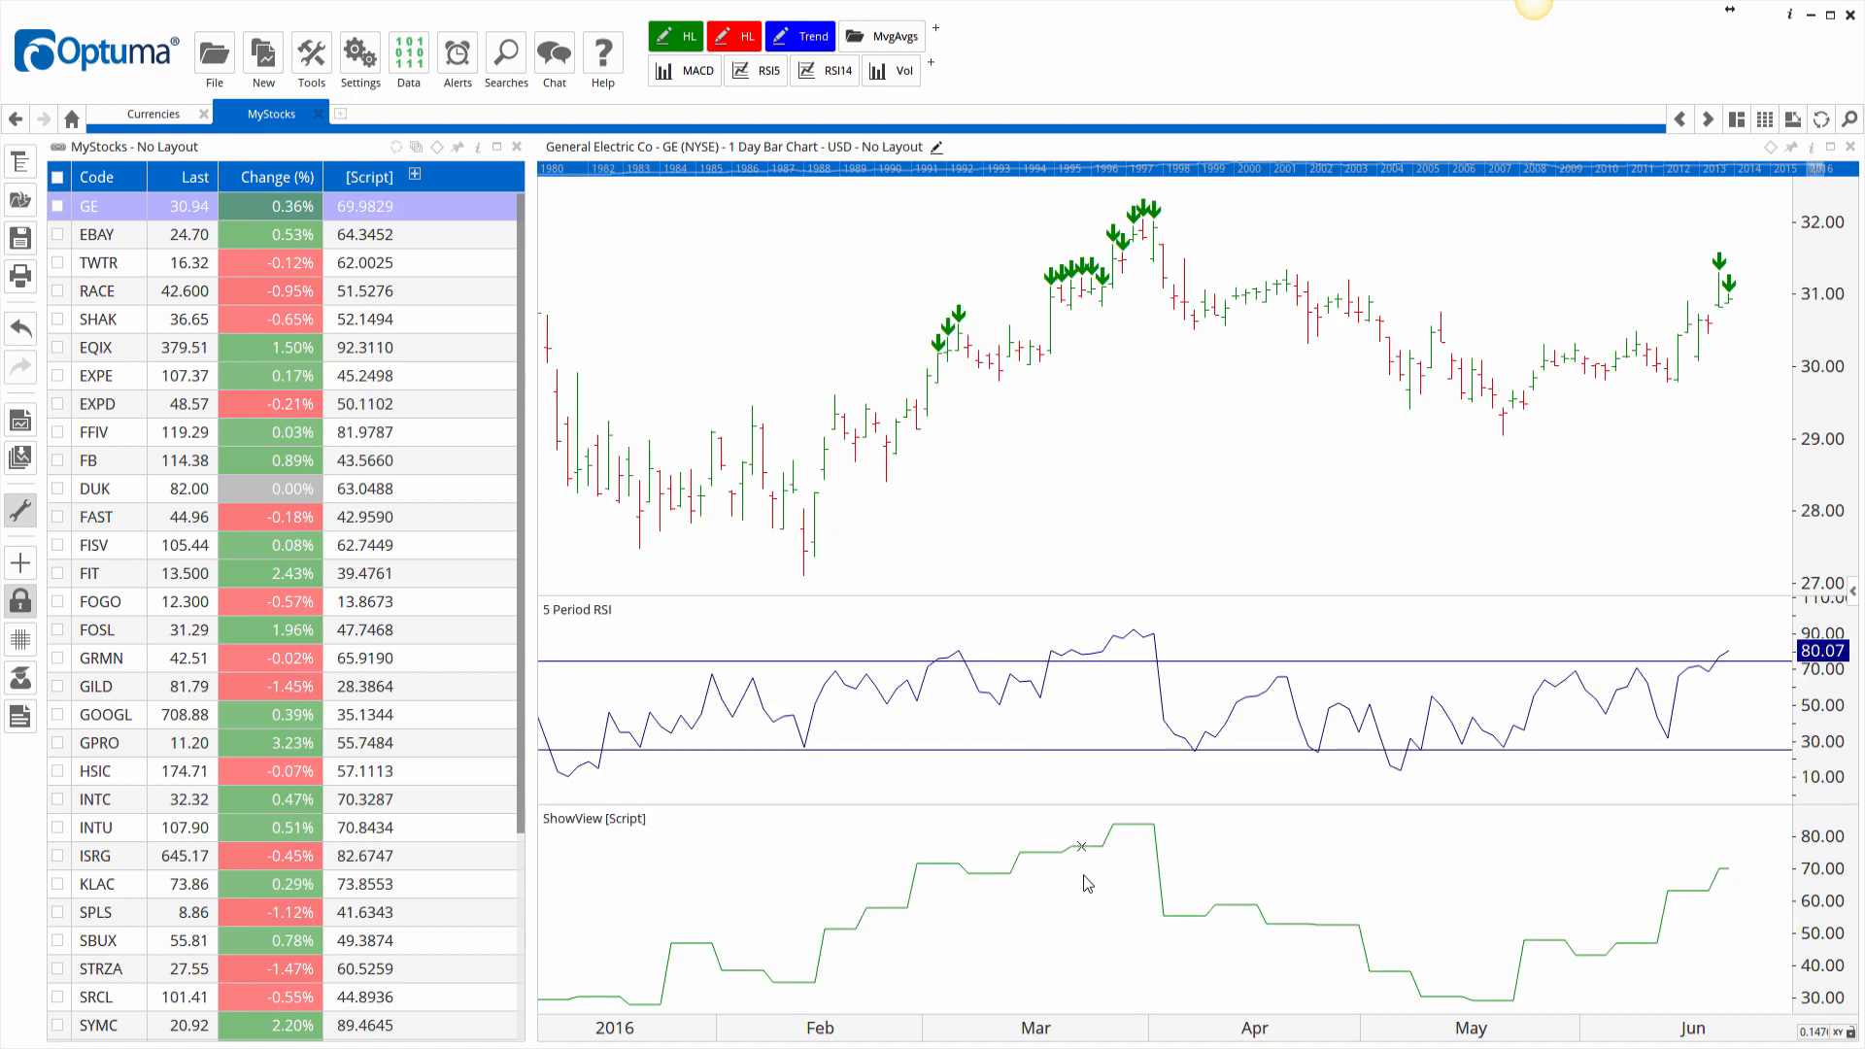
mouse_move(1115, 833)
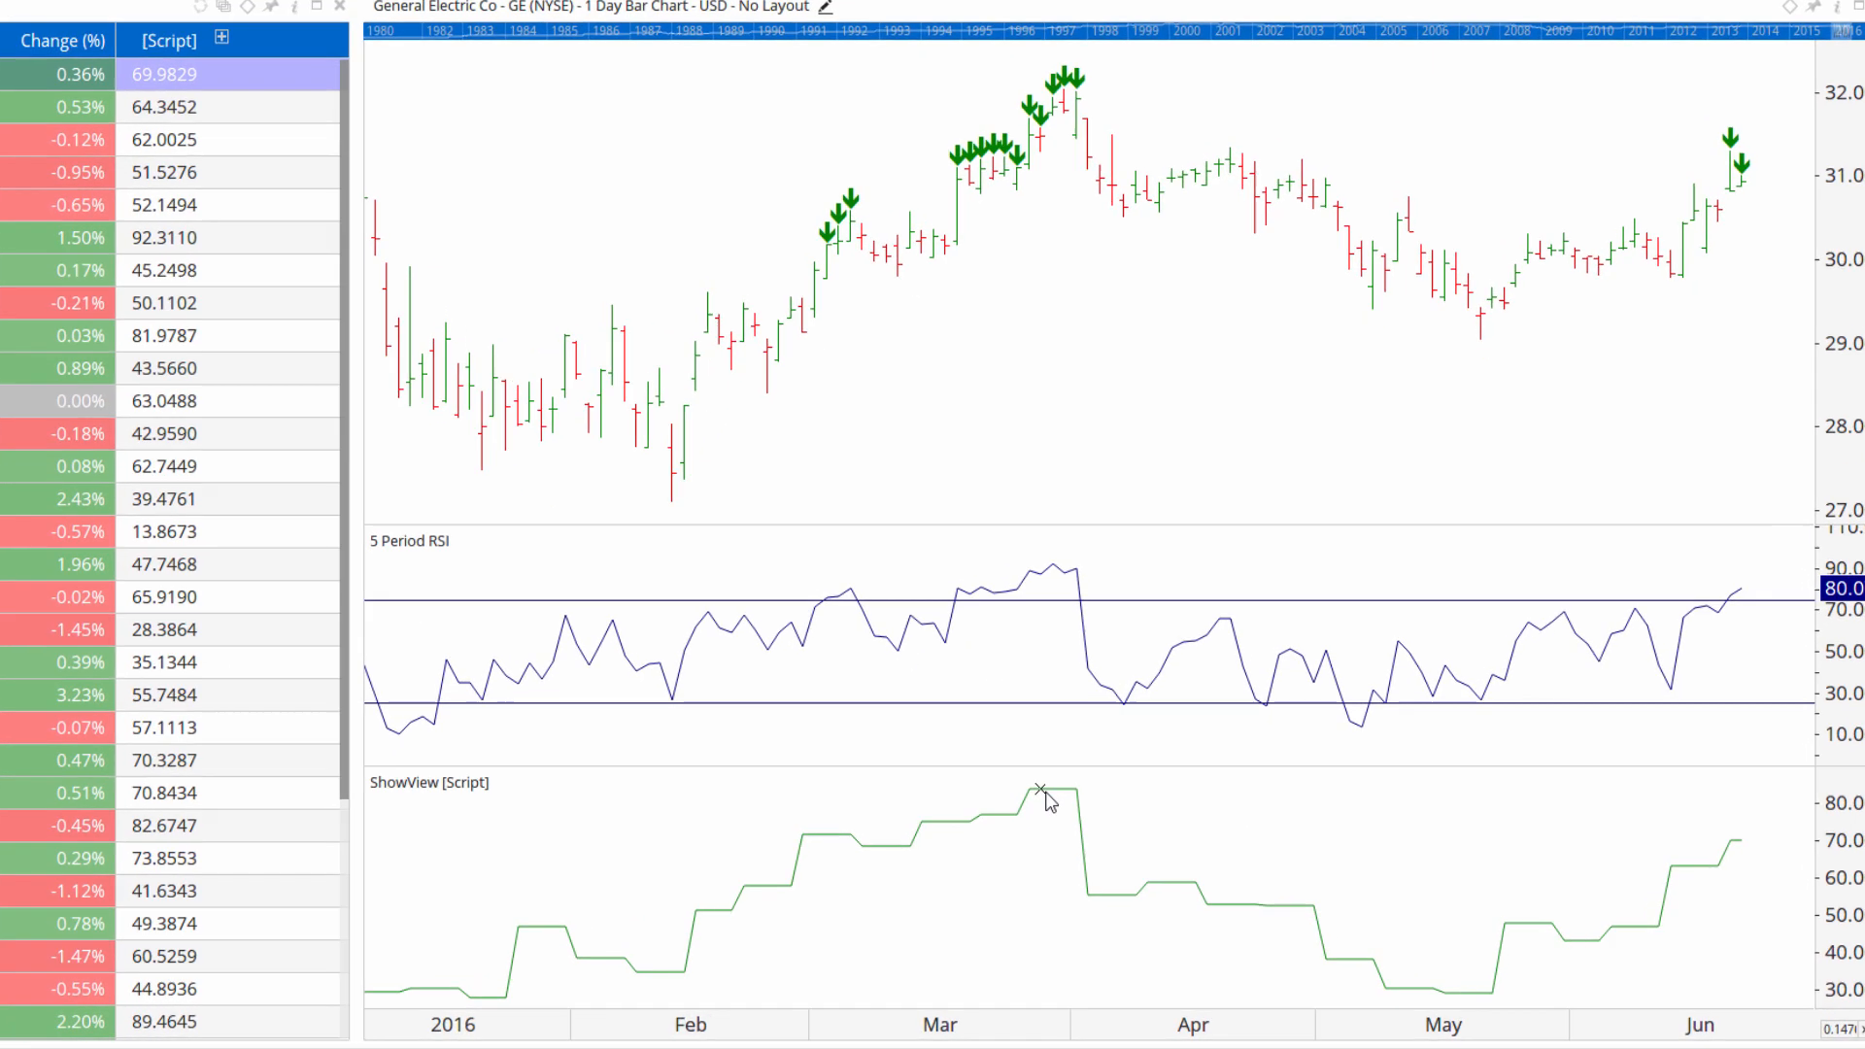
Move the ShowView [Script] plot into the 5 Period RSI pane.
right_click(1045, 791)
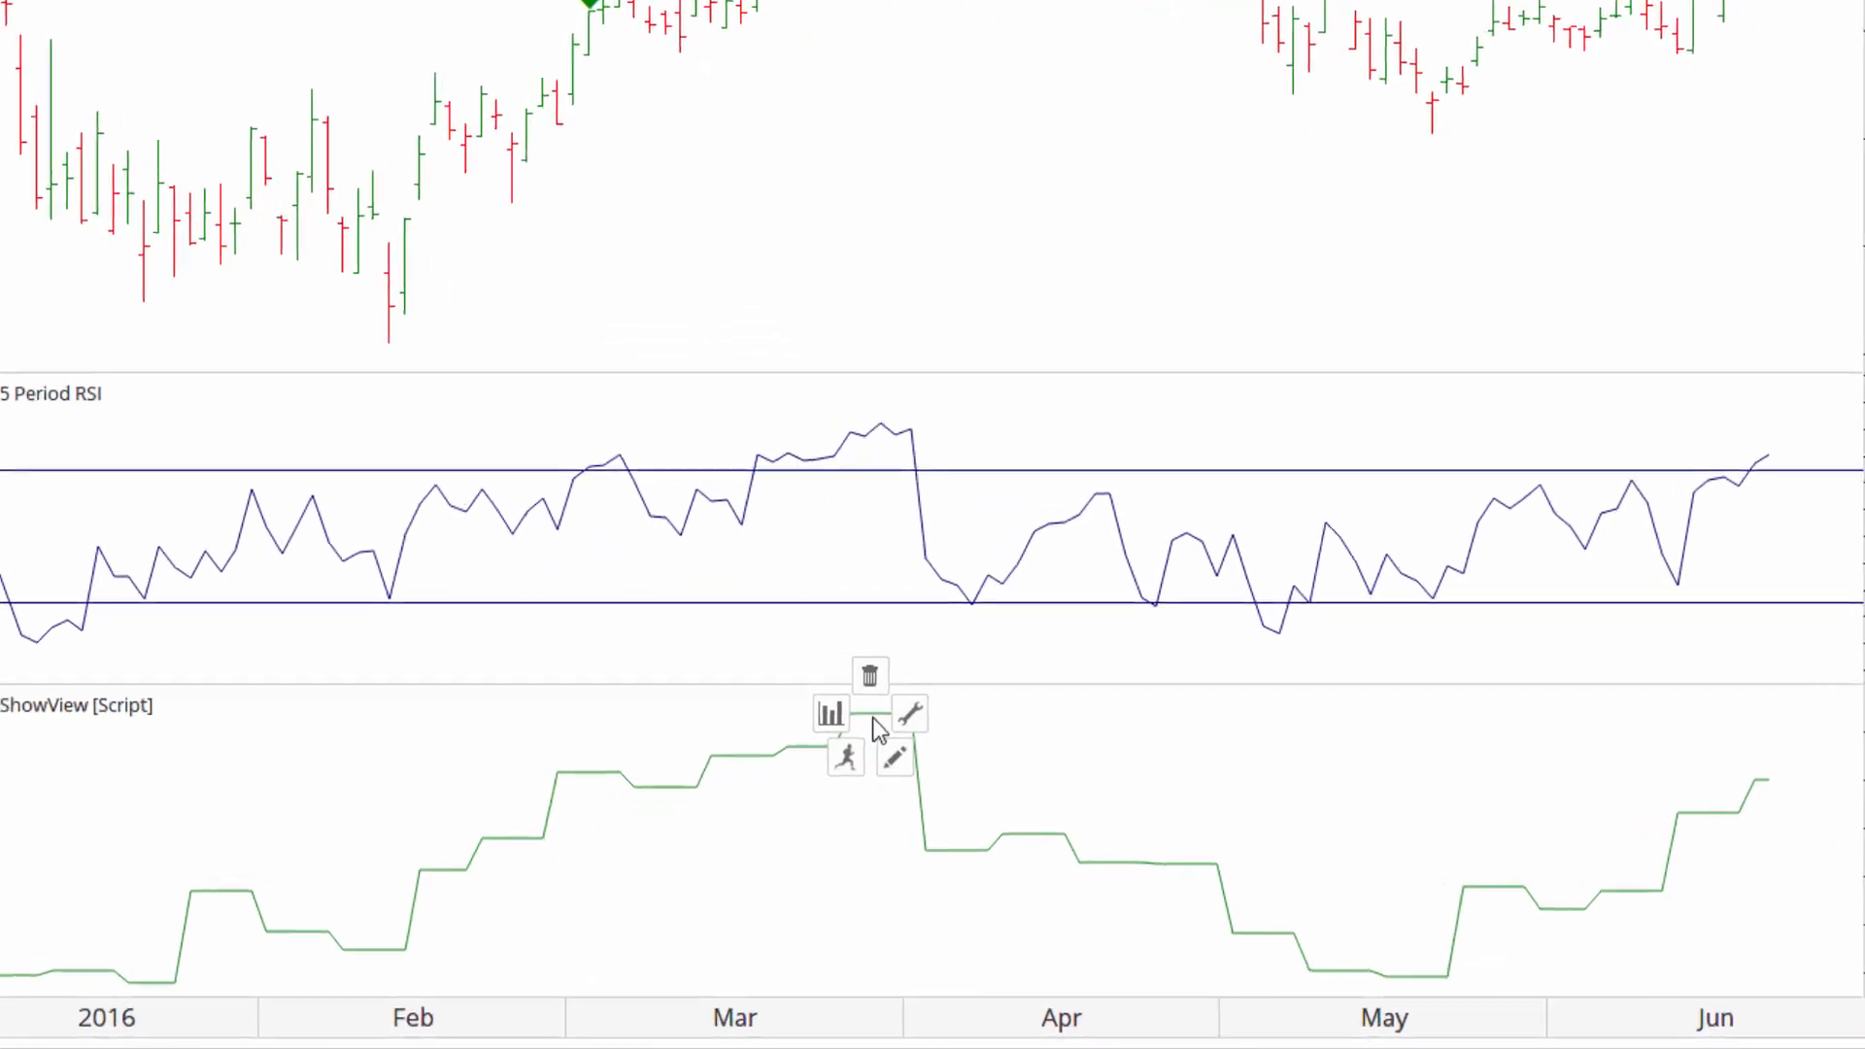
mouse_move(1066, 820)
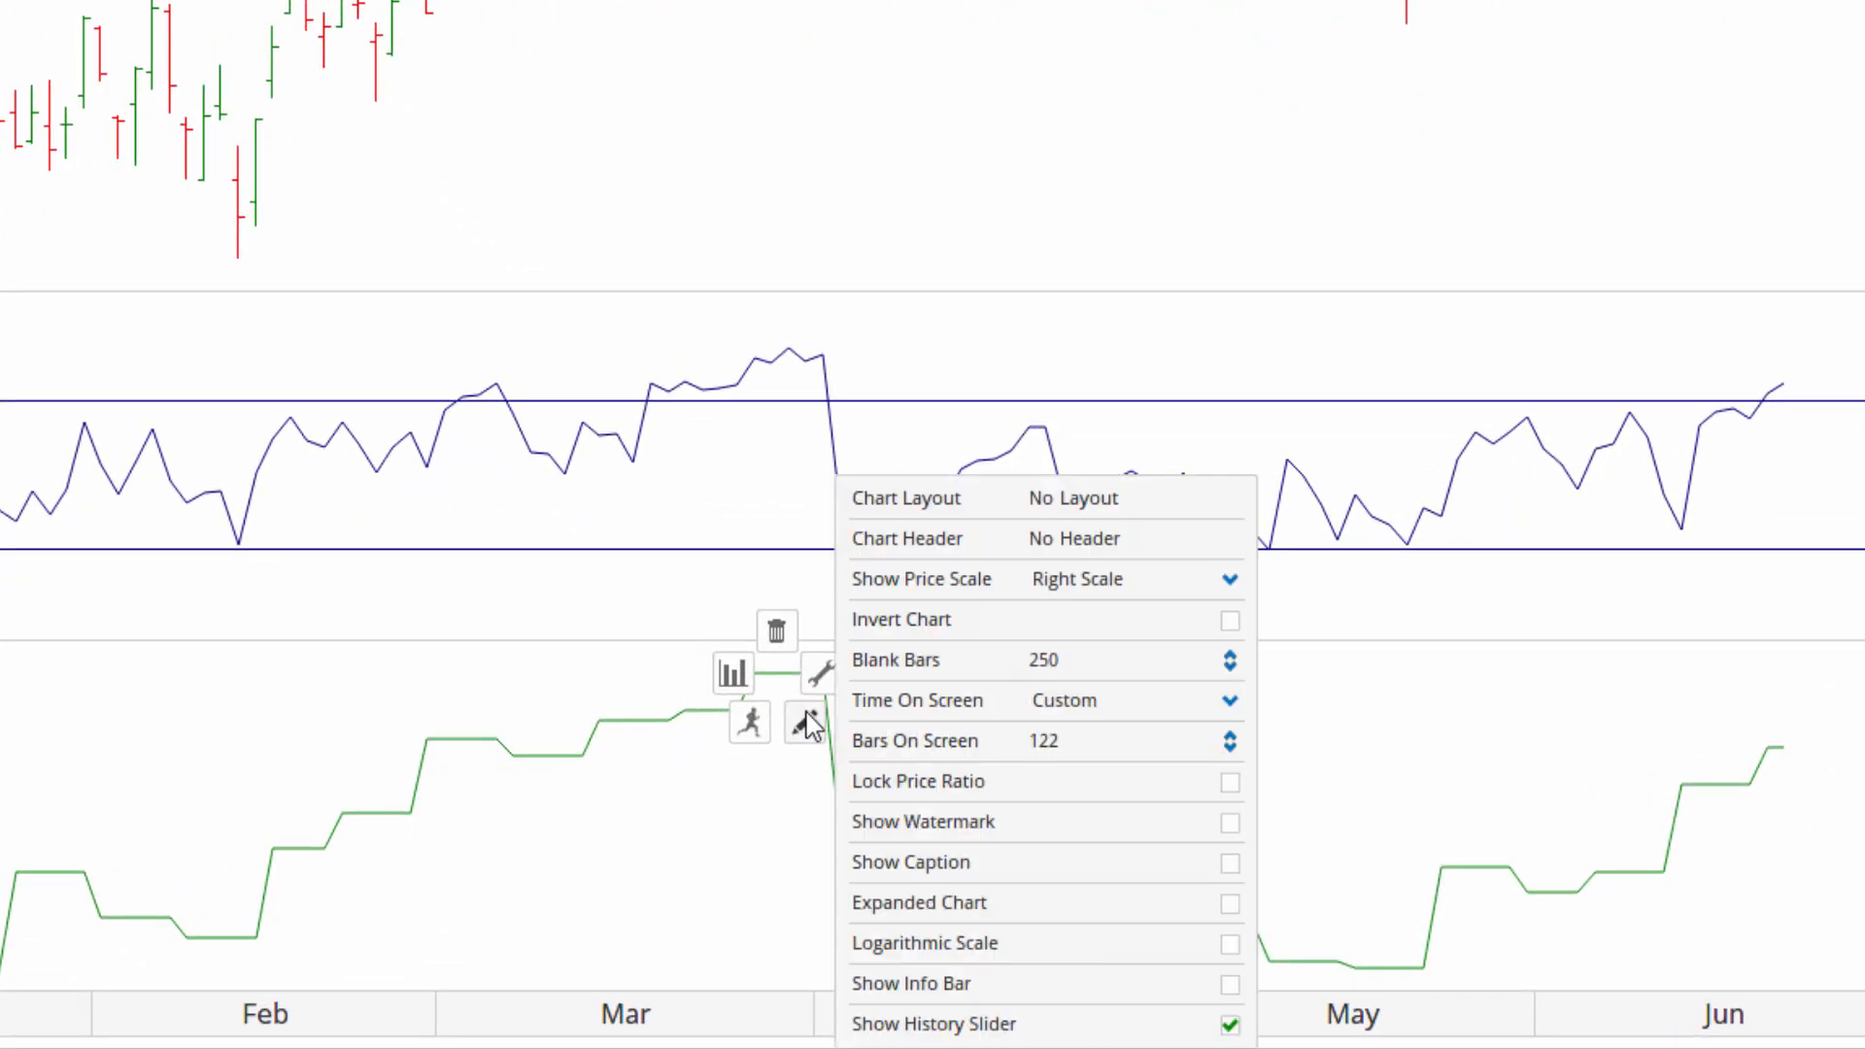
right_click(680, 724)
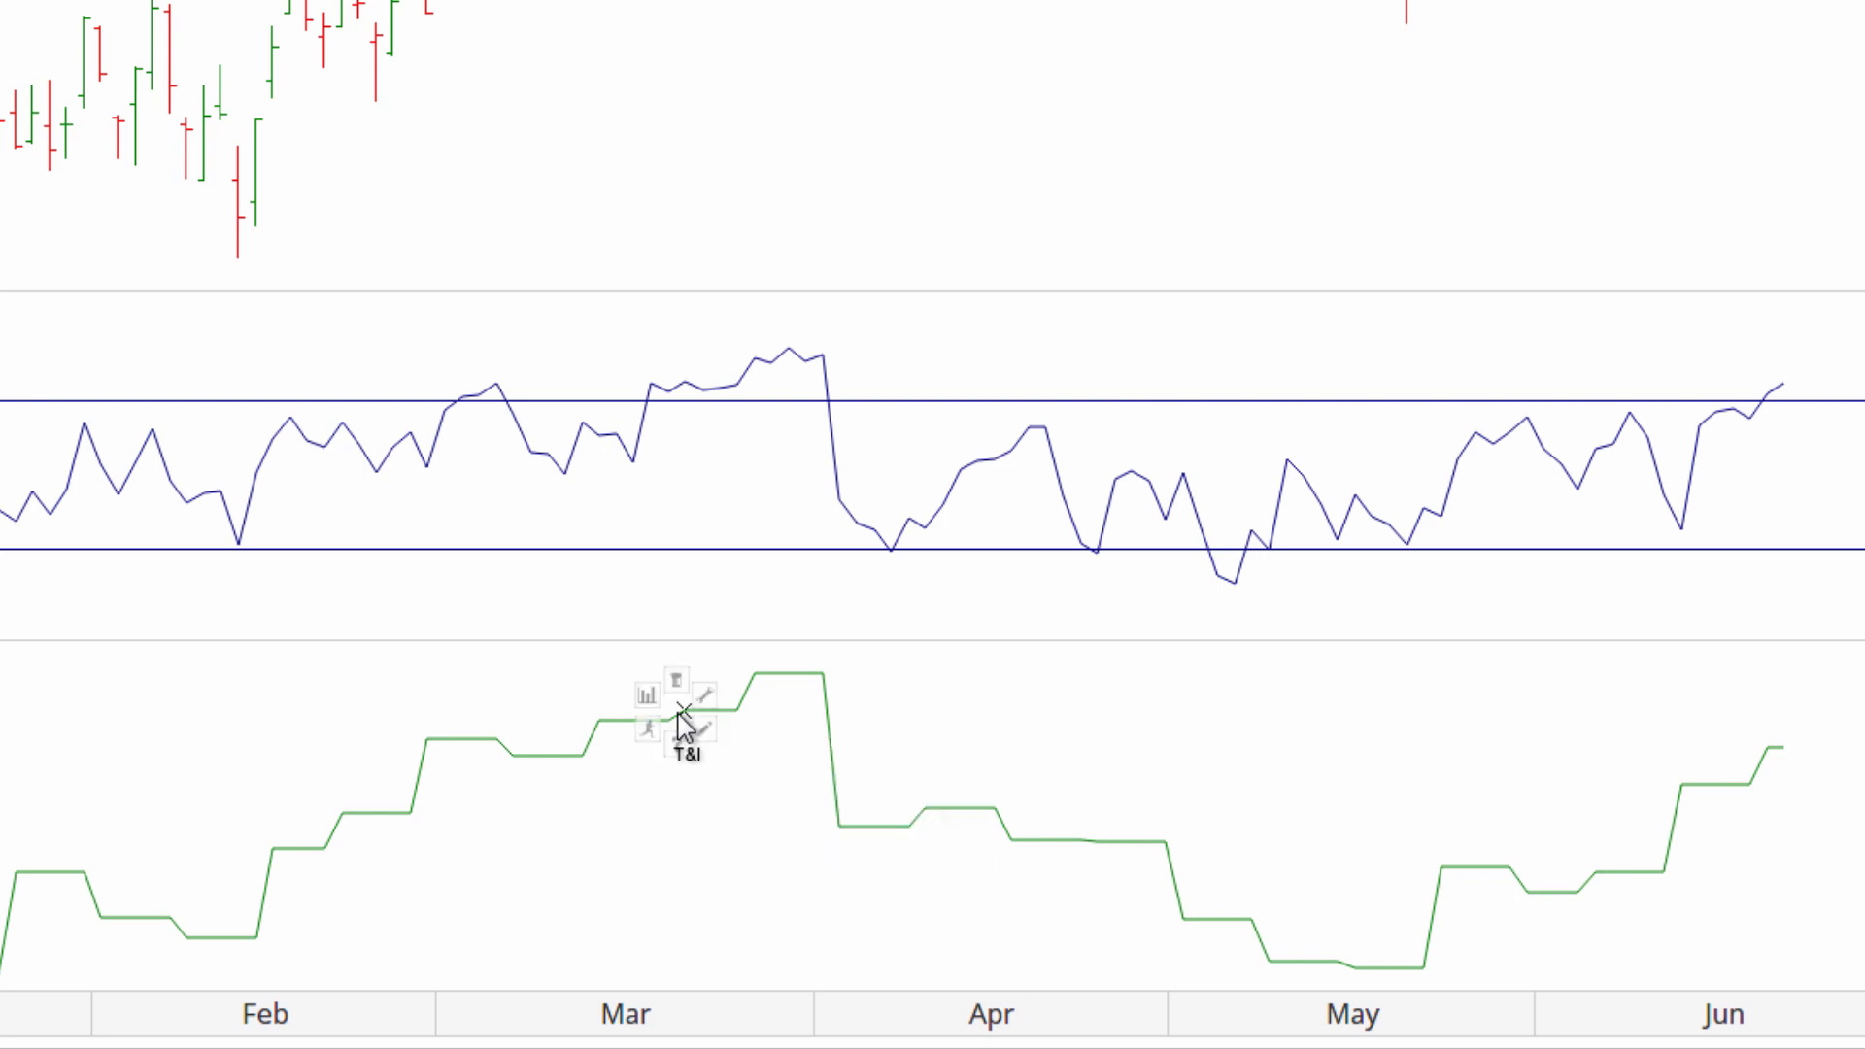
mouse_move(724, 746)
left_click(1130, 1025)
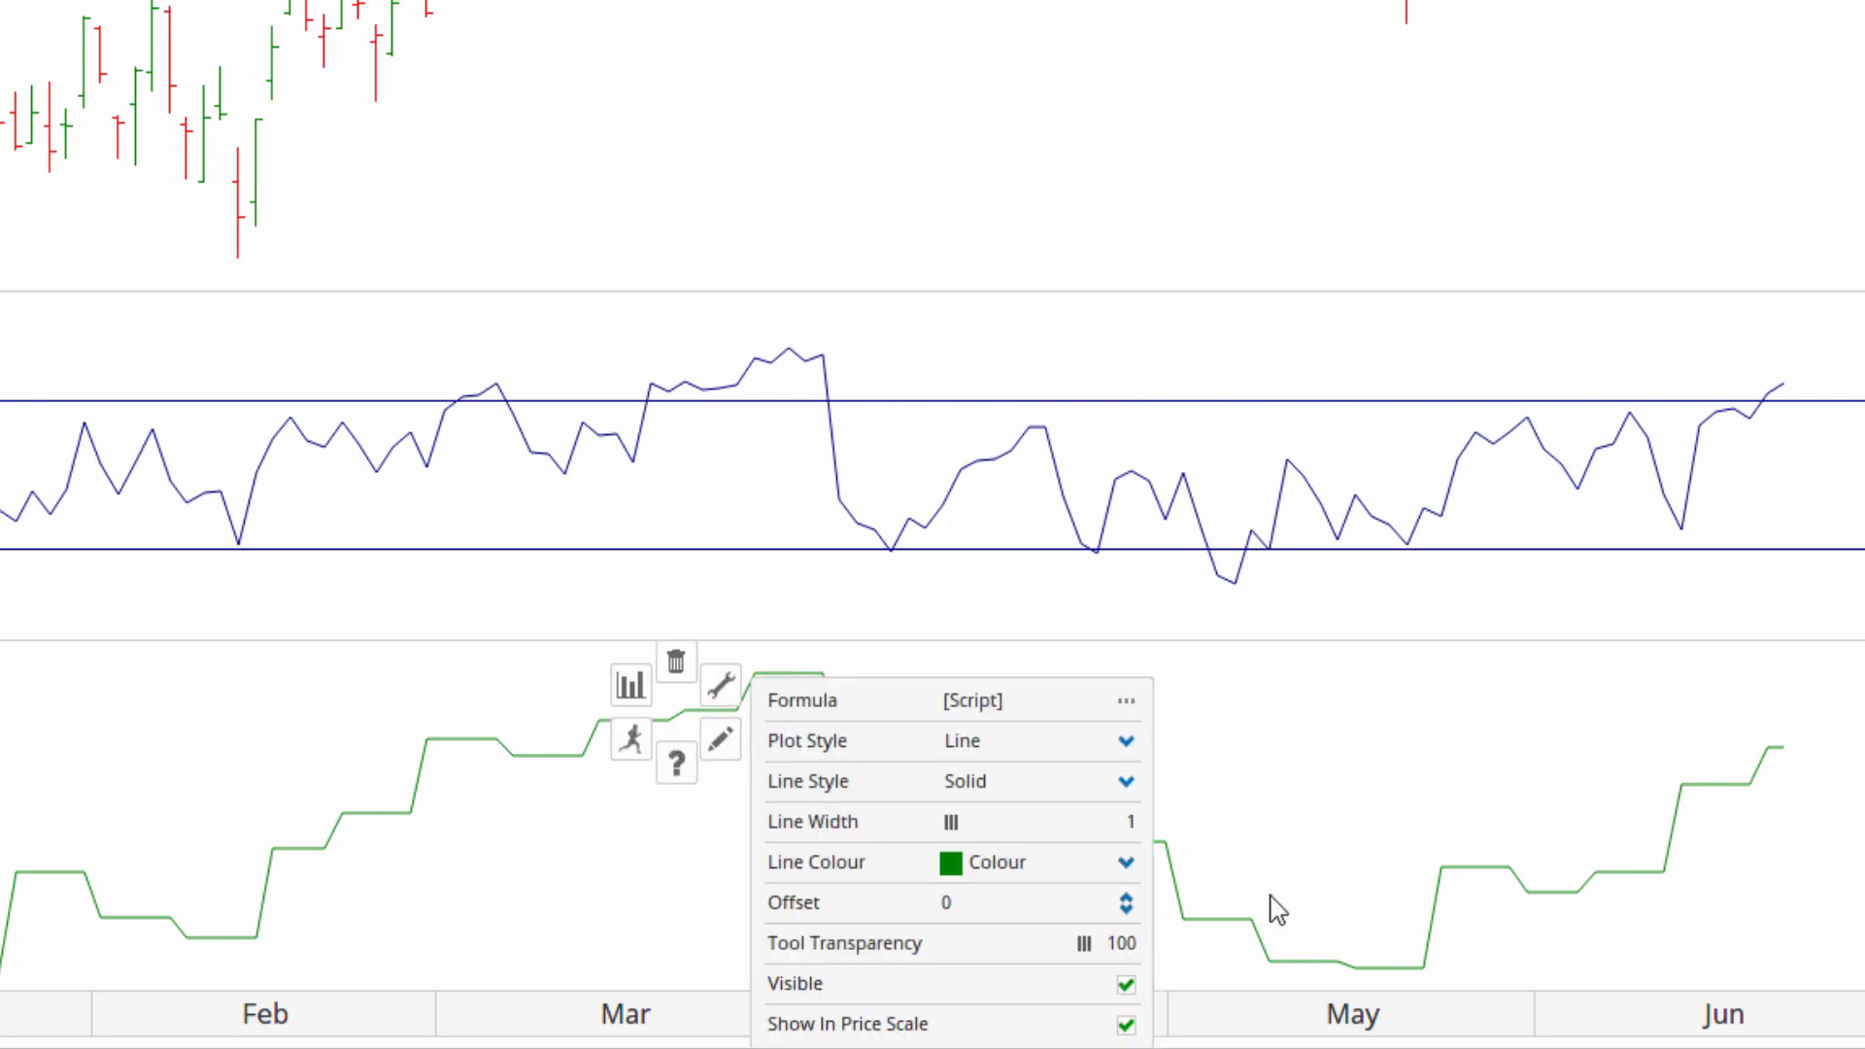
left_click(569, 760)
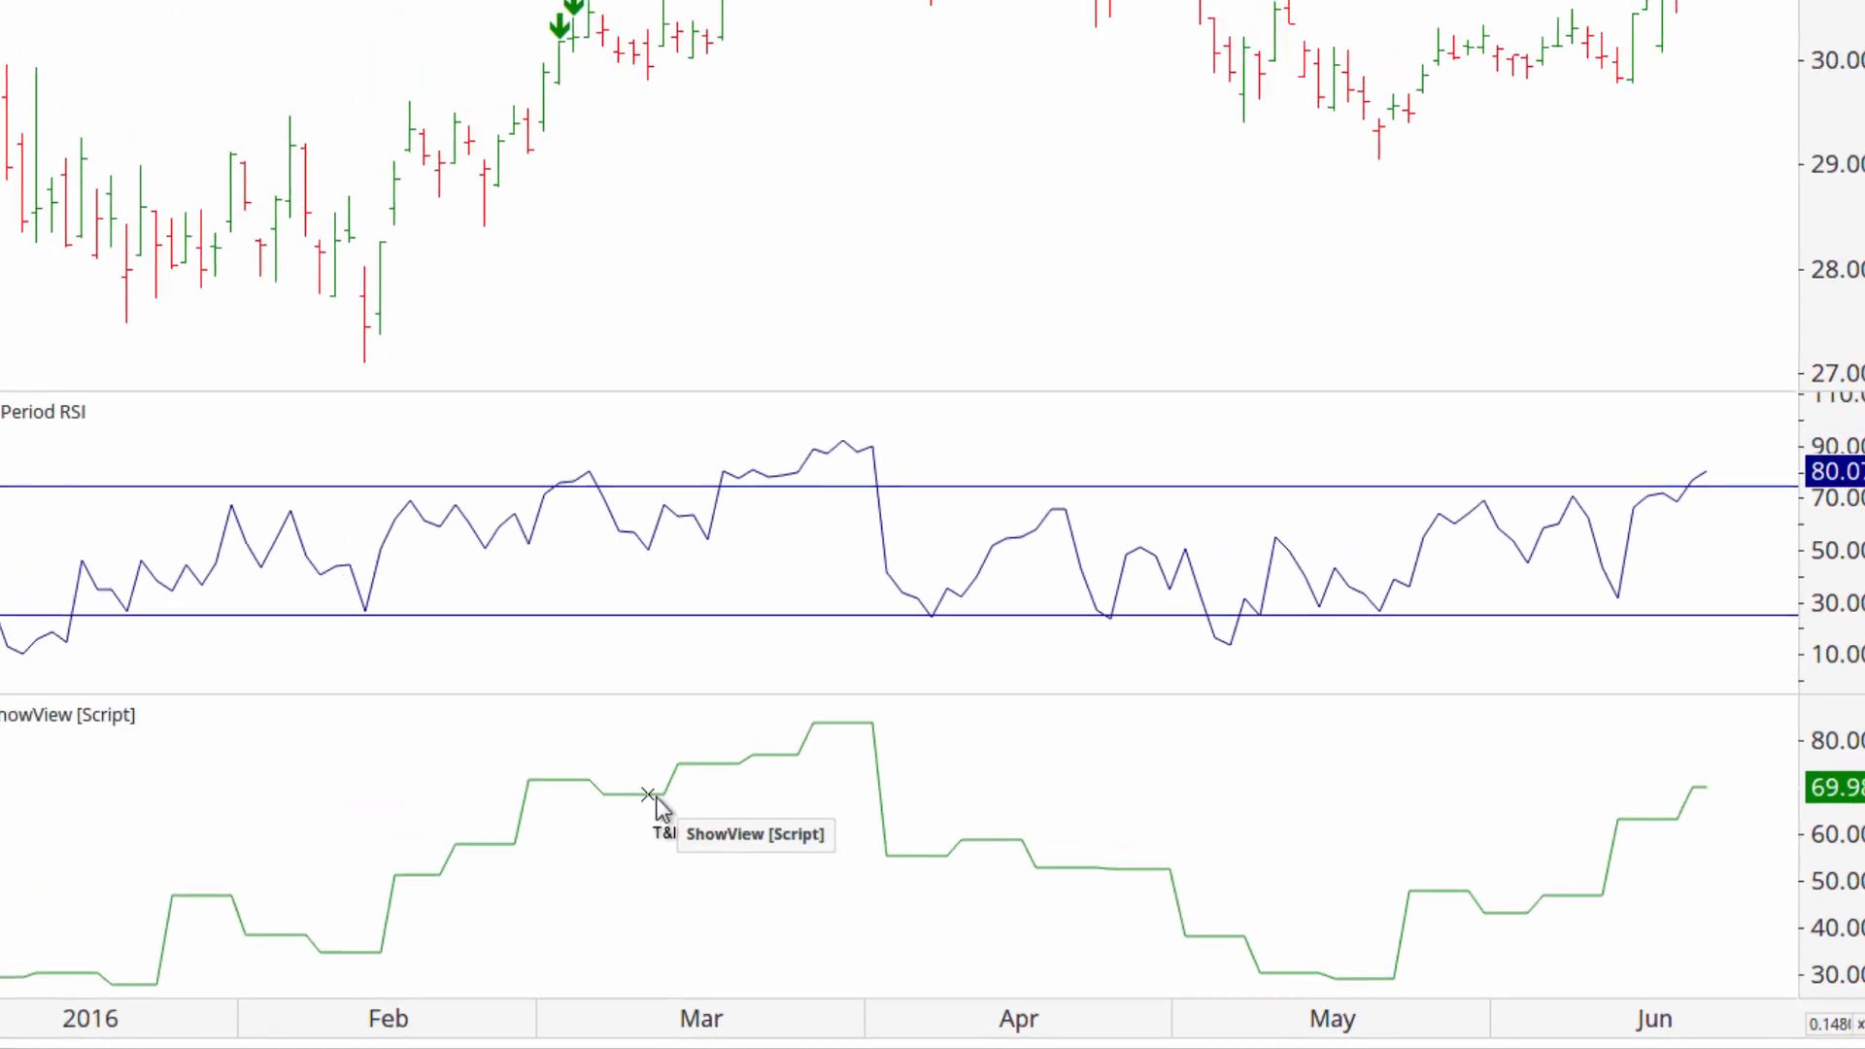
left_click_drag(655, 797, 666, 512)
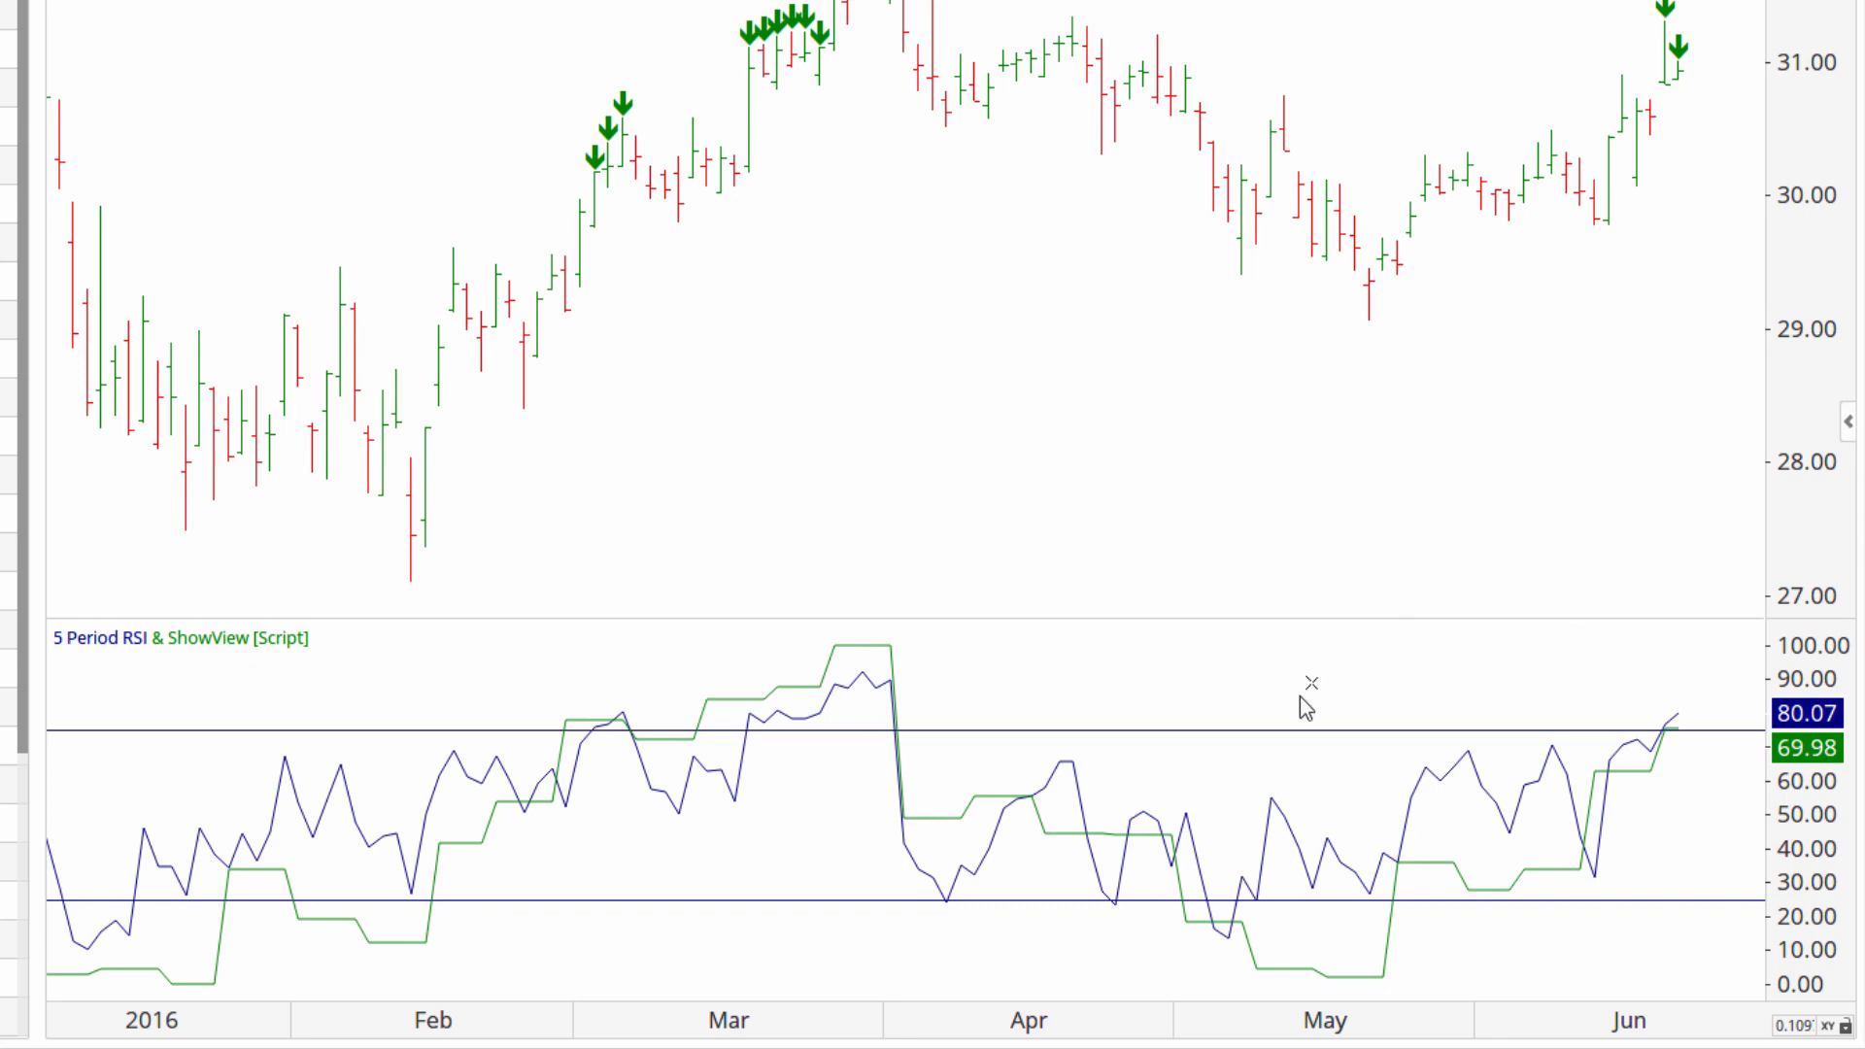
Open the Structure panel to review the chart's views and layers, then close it.
mouse_move(1131, 841)
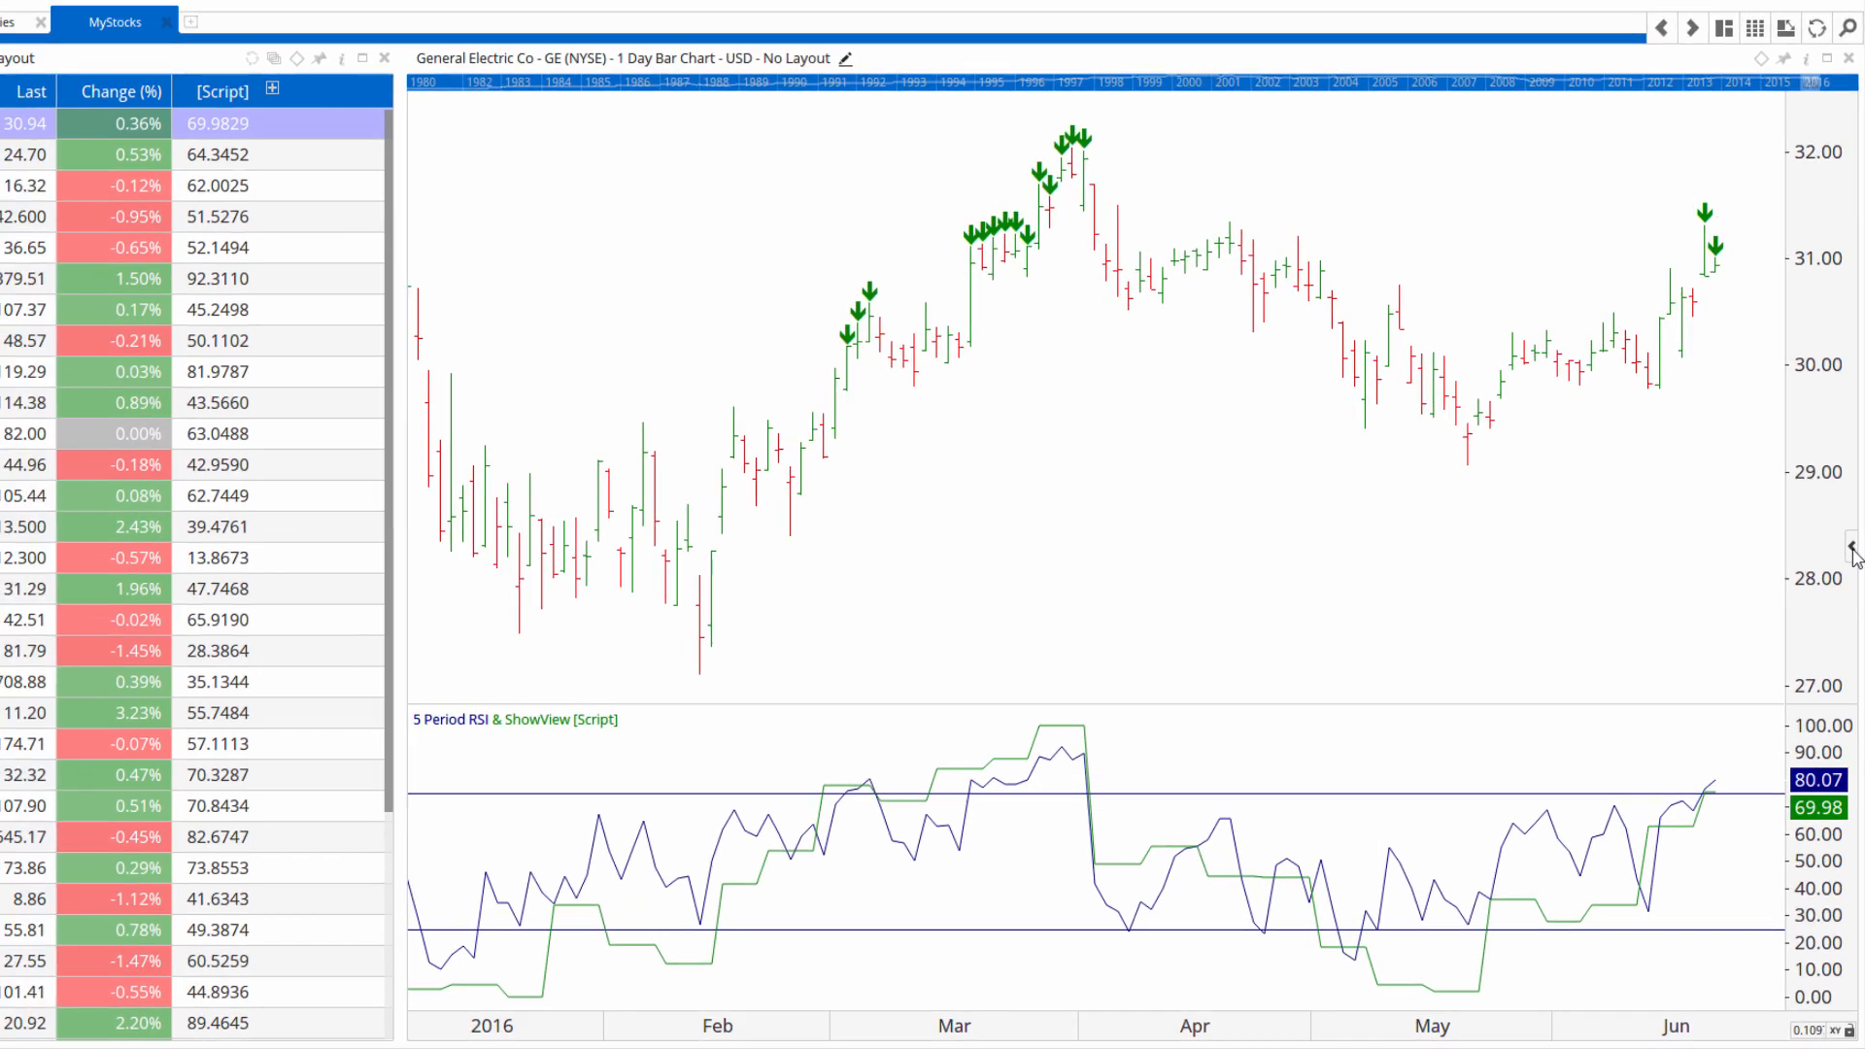
left_click(1852, 549)
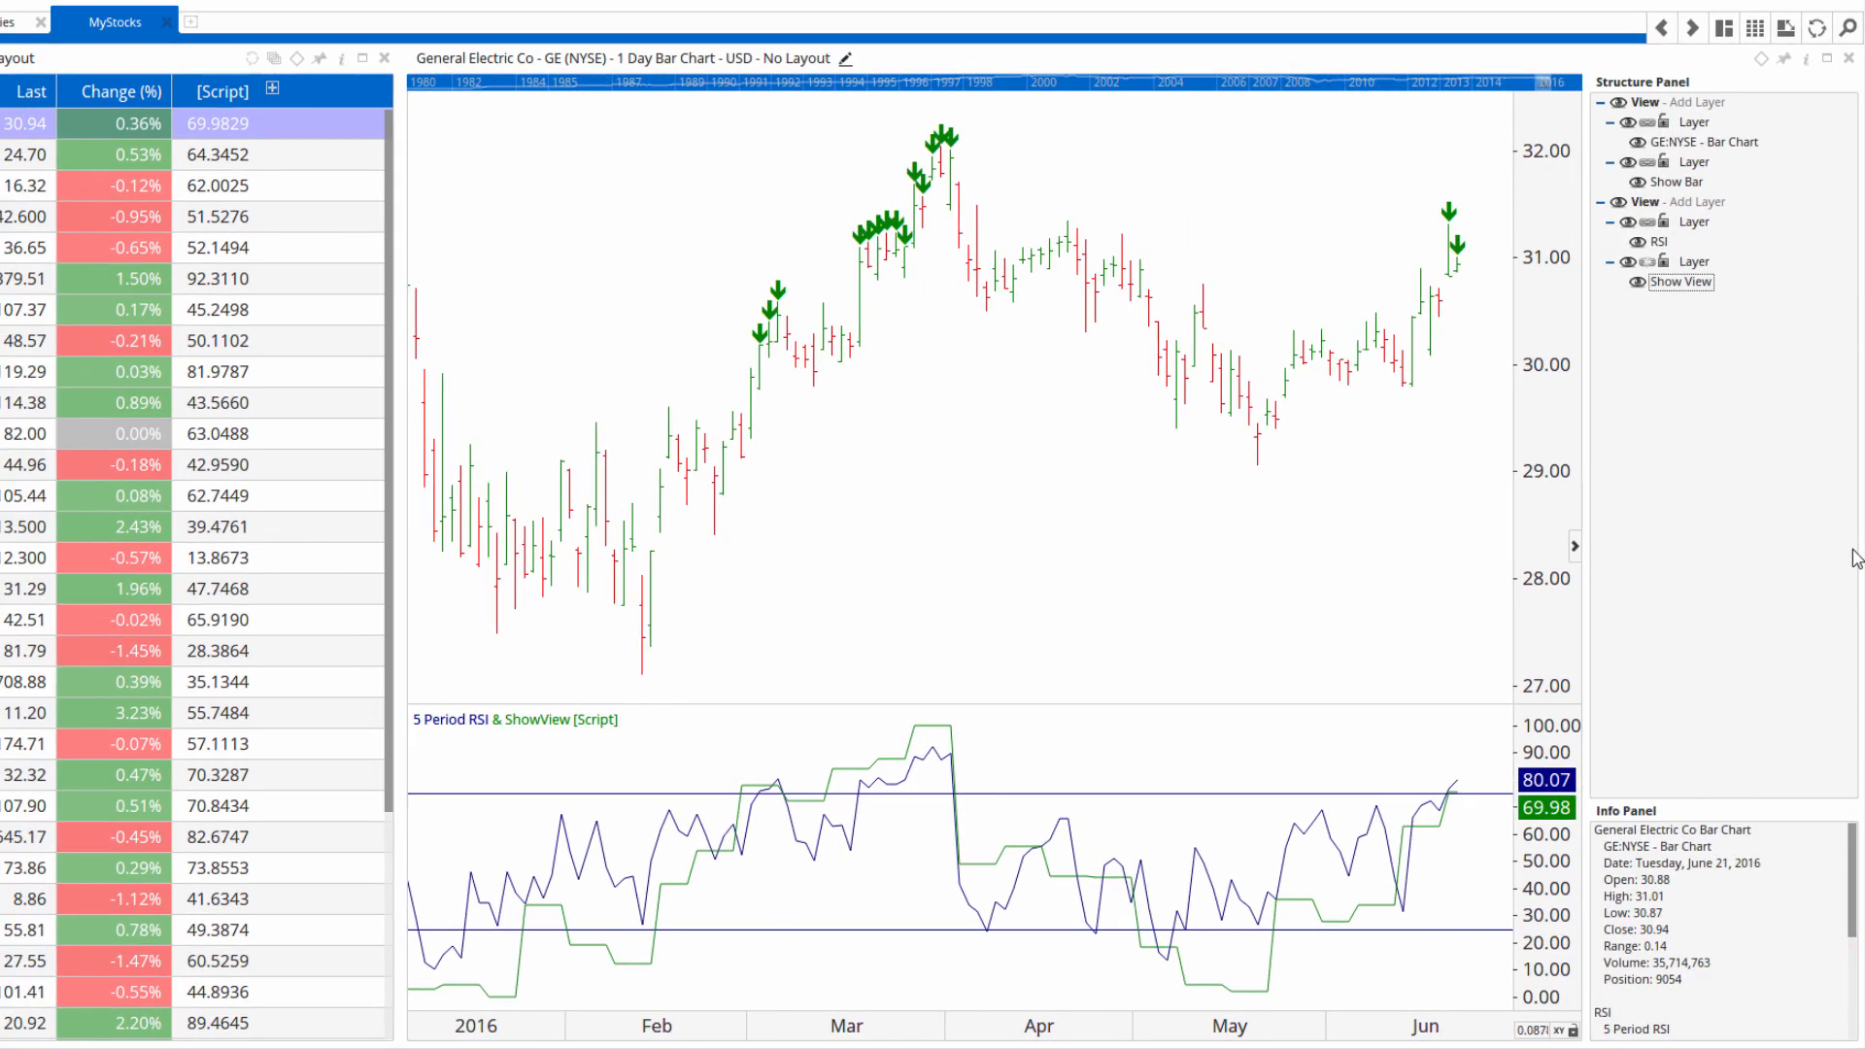
mouse_move(1369, 935)
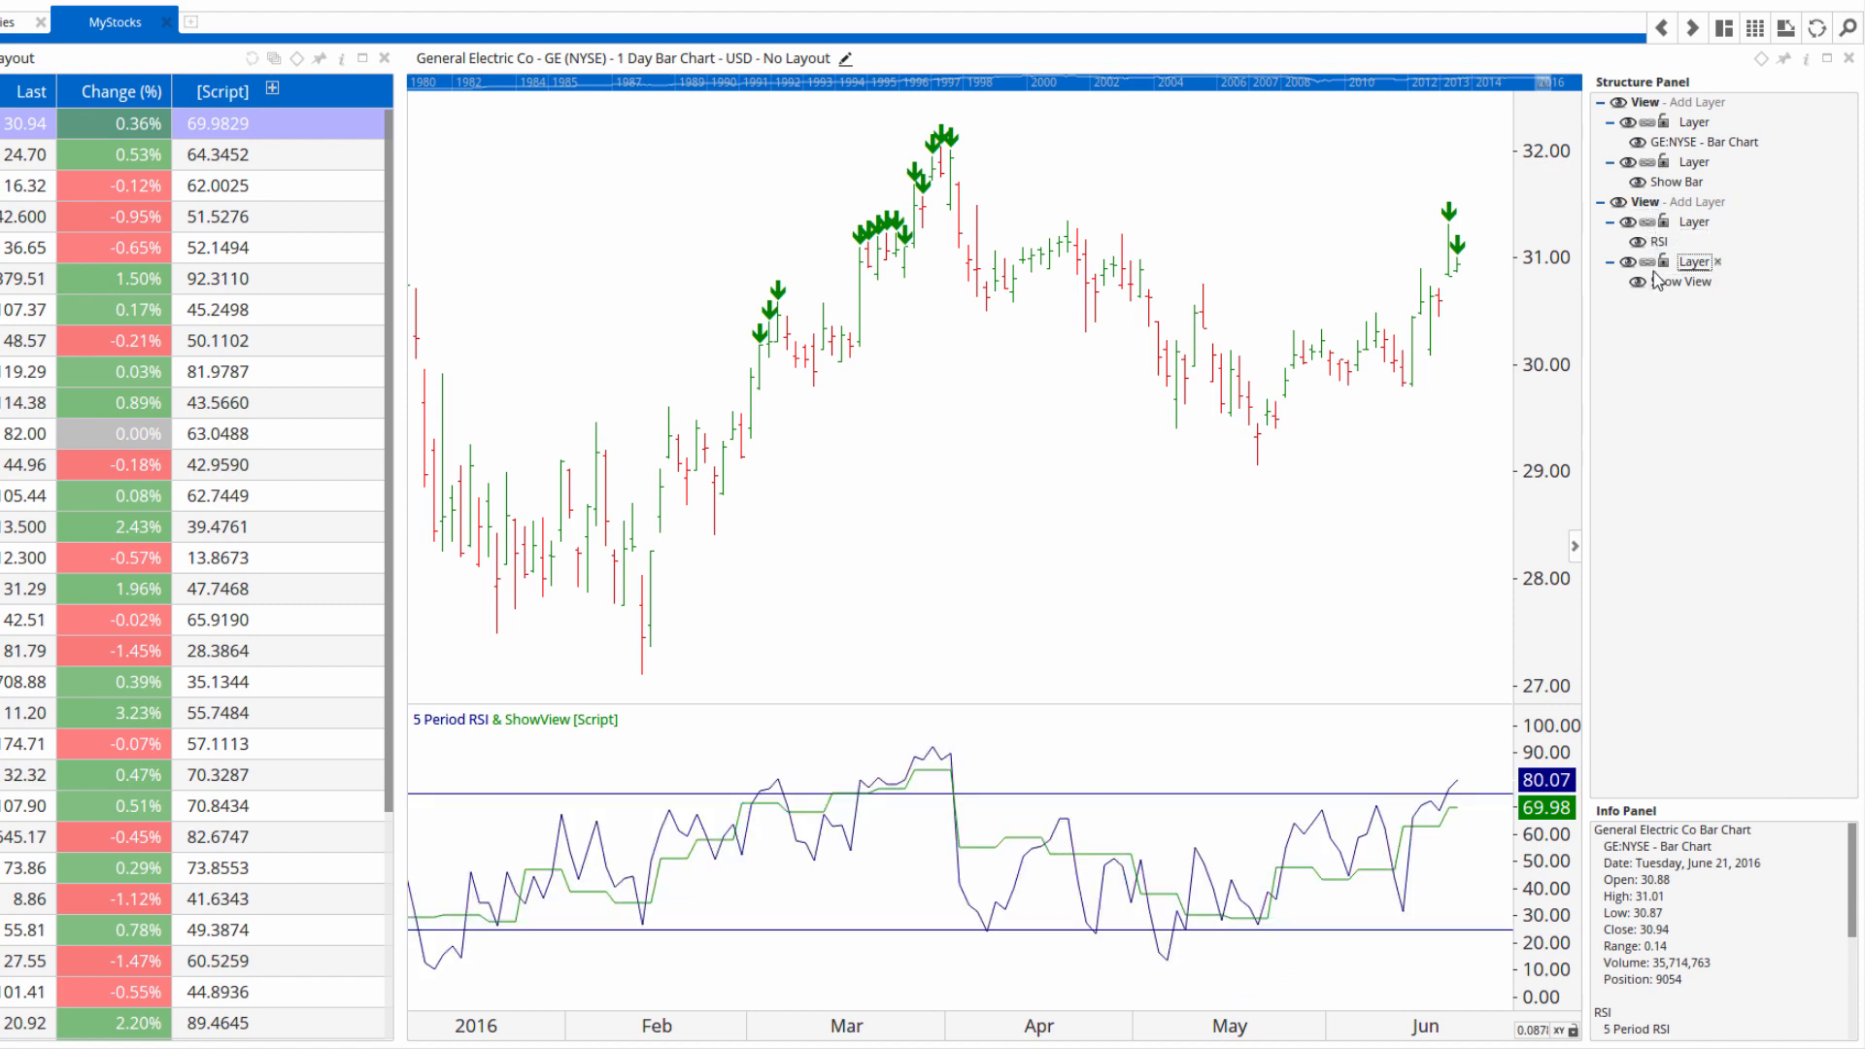
left_click(1575, 548)
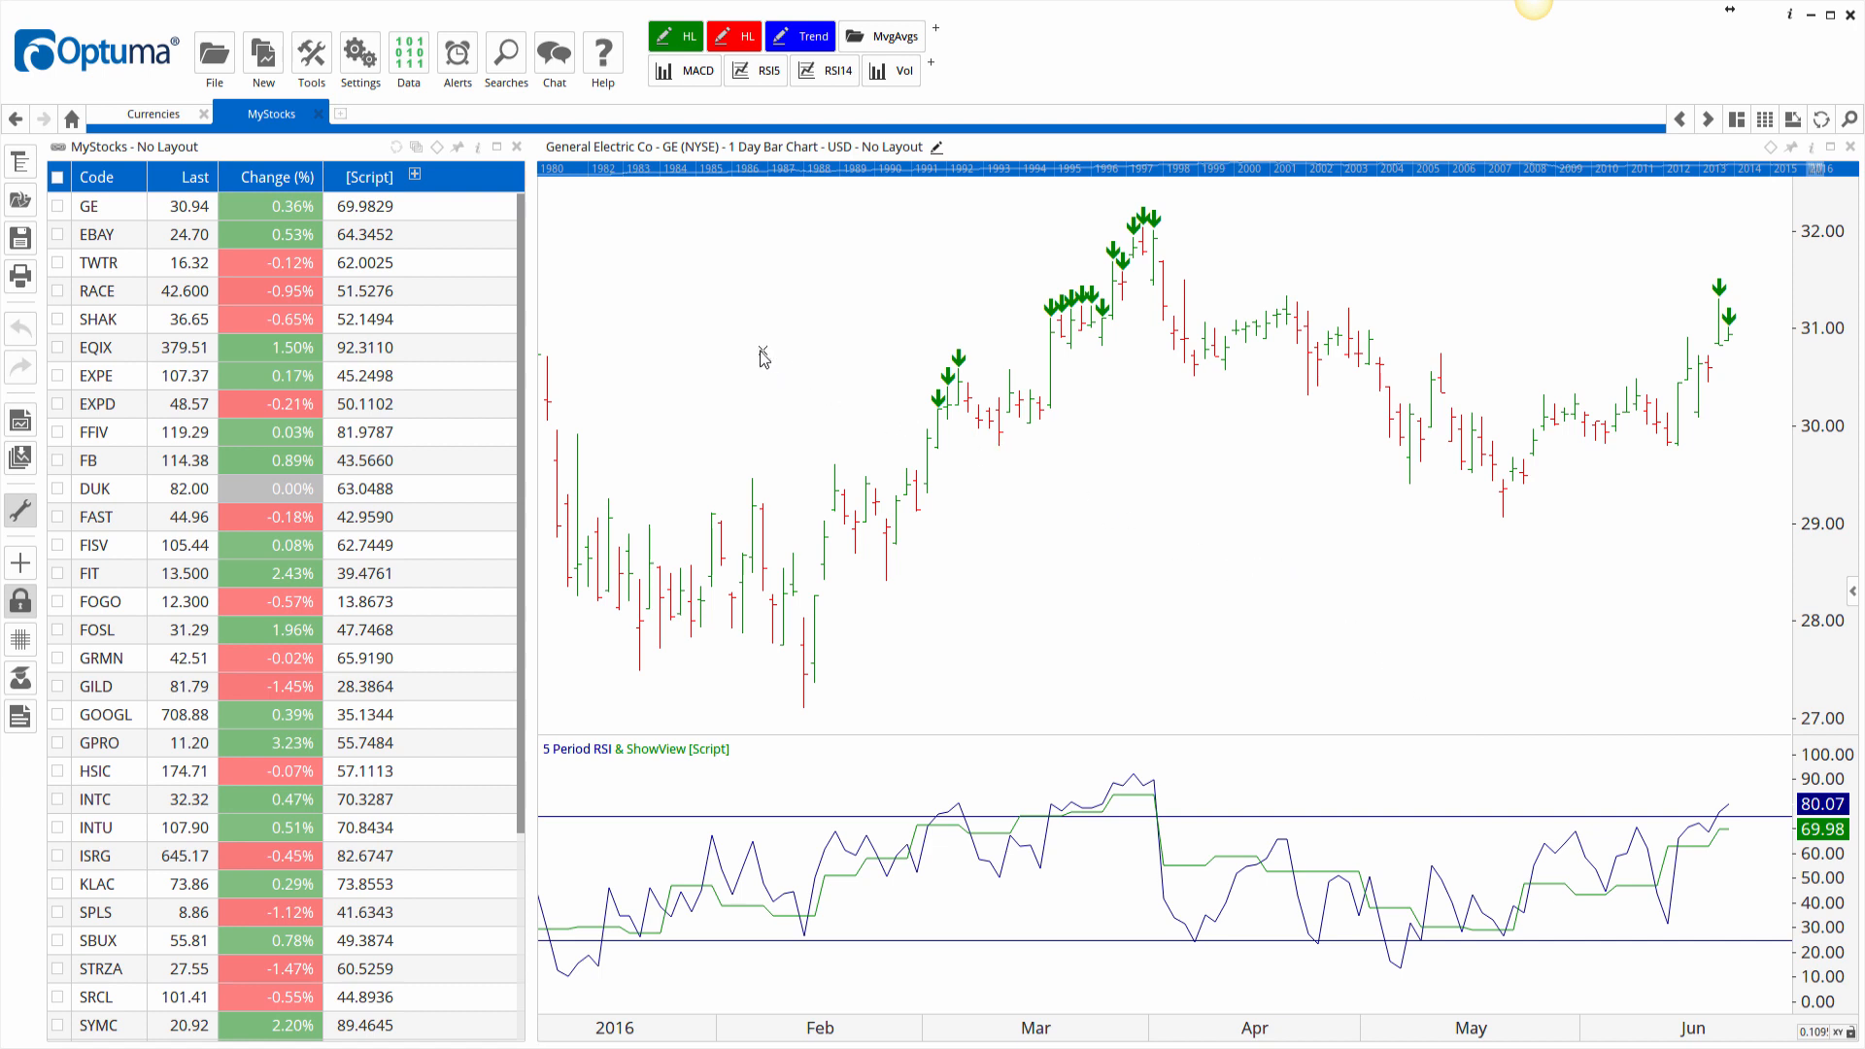
mouse_move(151, 123)
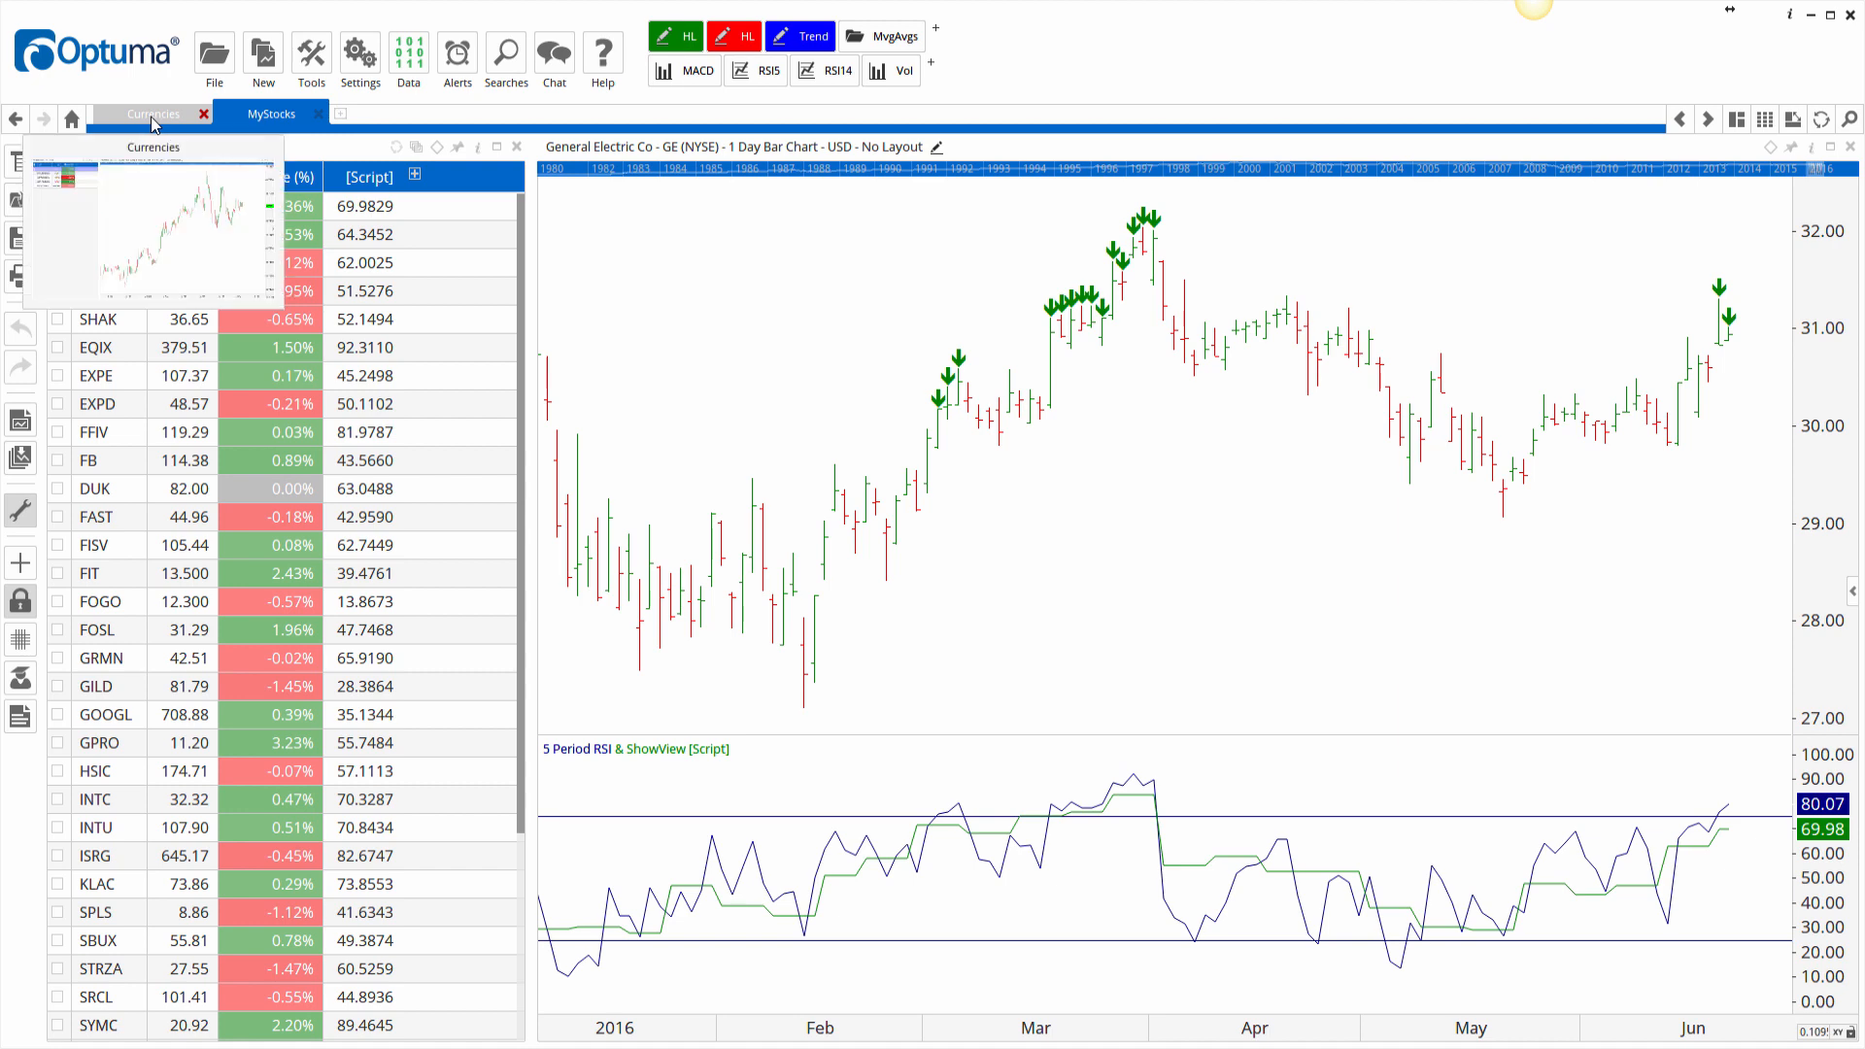
Switch to the Currencies watchlist and start adding a new Script Column.
left_click(152, 118)
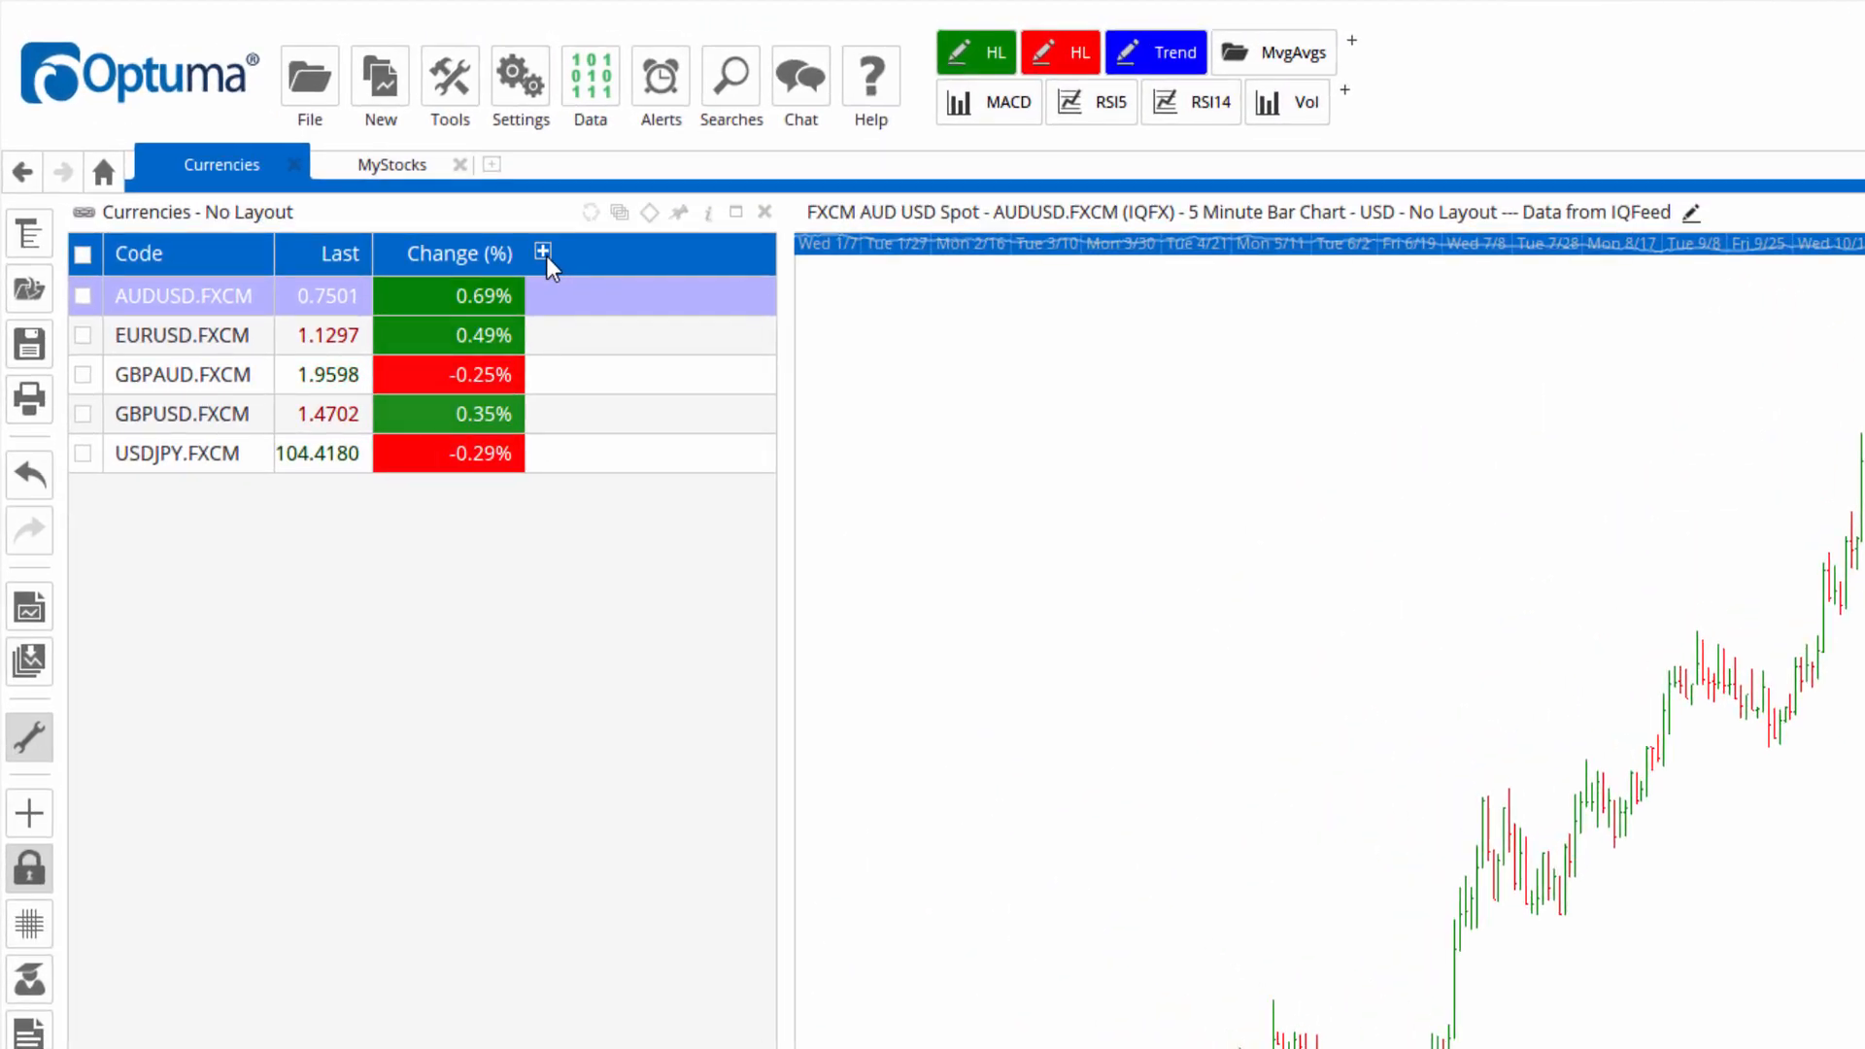
left_click(543, 253)
left_click(569, 283)
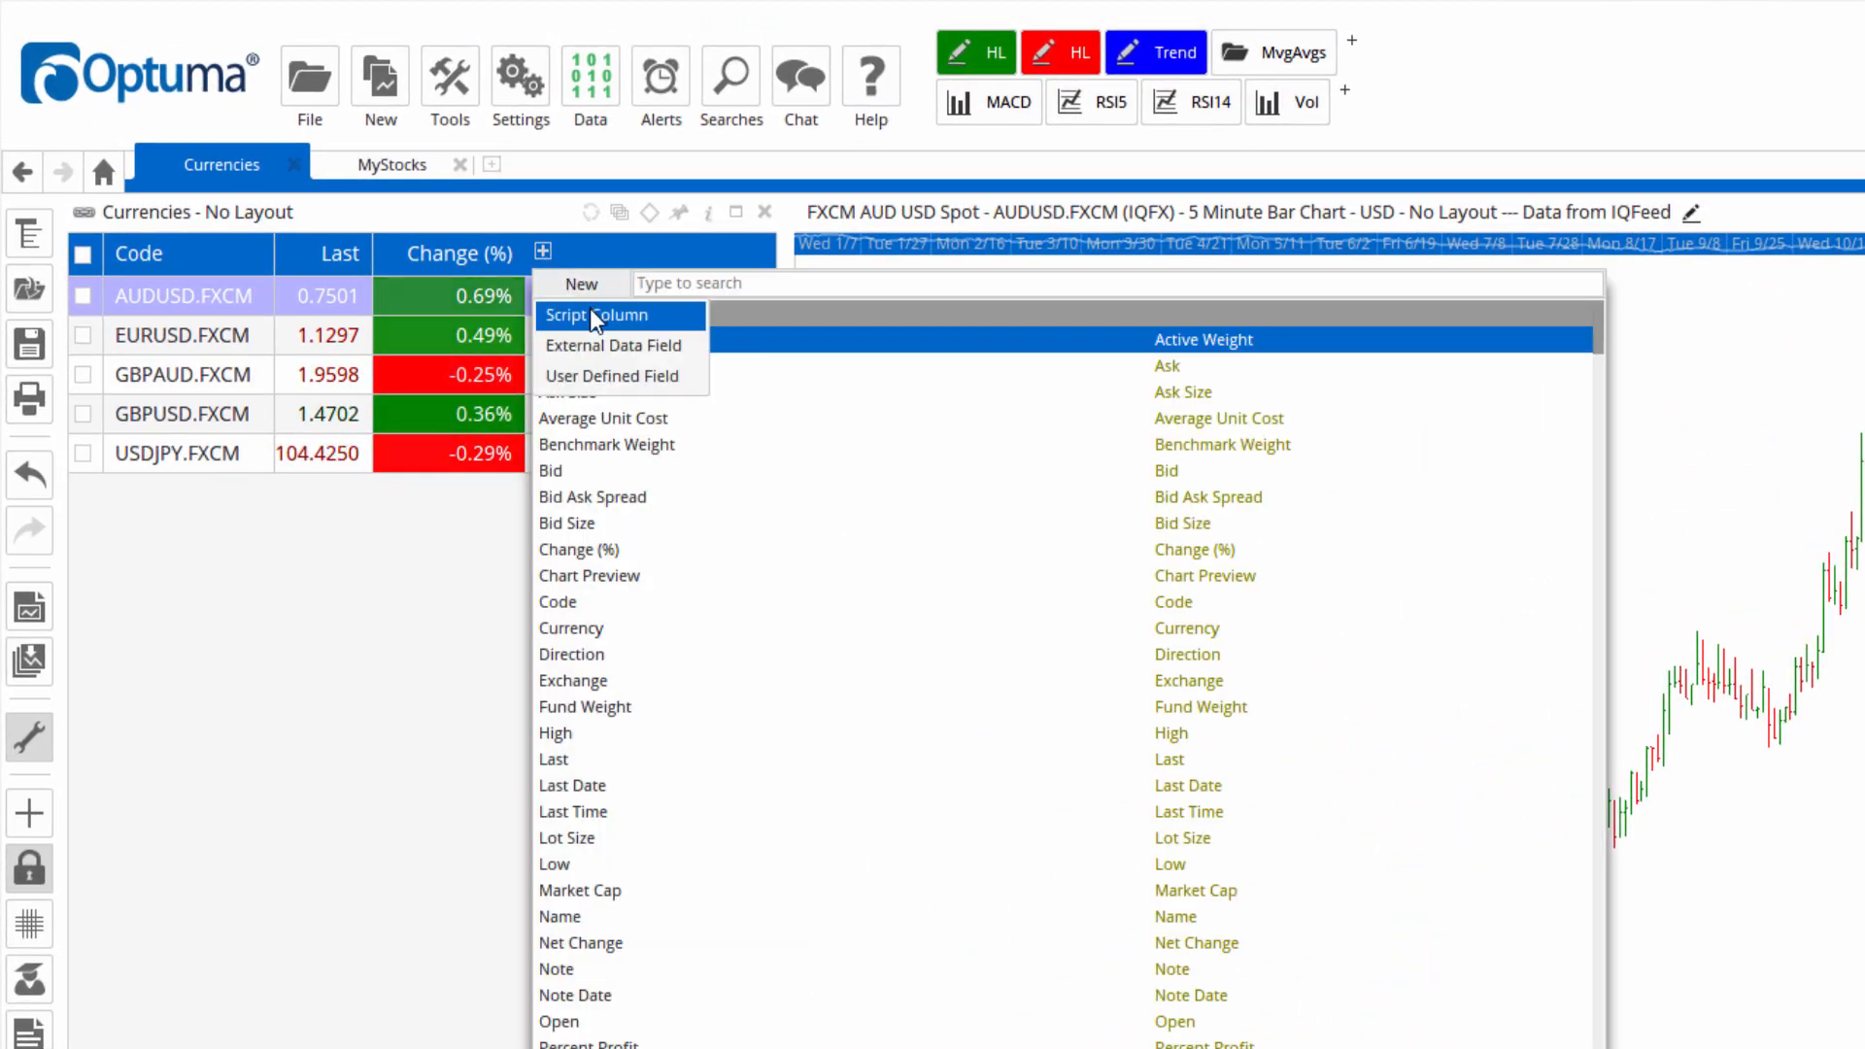
left_click(591, 315)
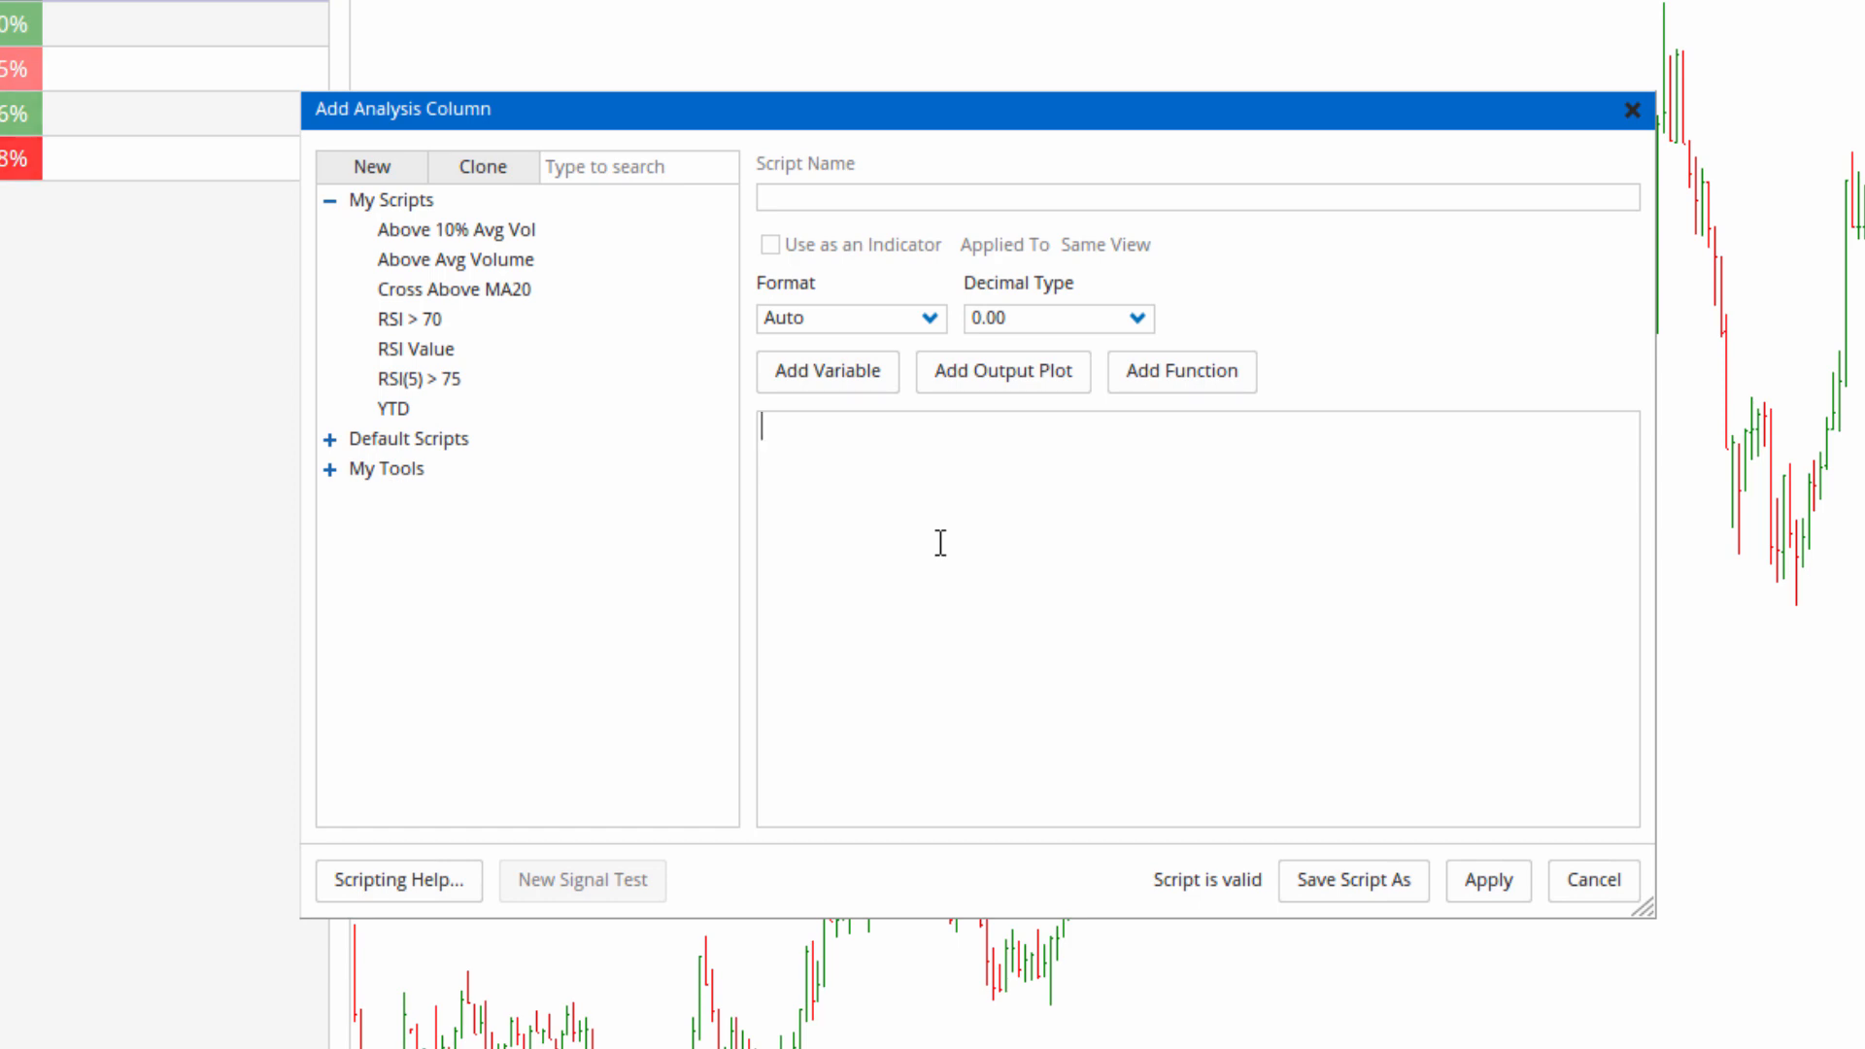
Enter an RSI() formula in the script editor and set its timeframe to Week.
type("RSI()")
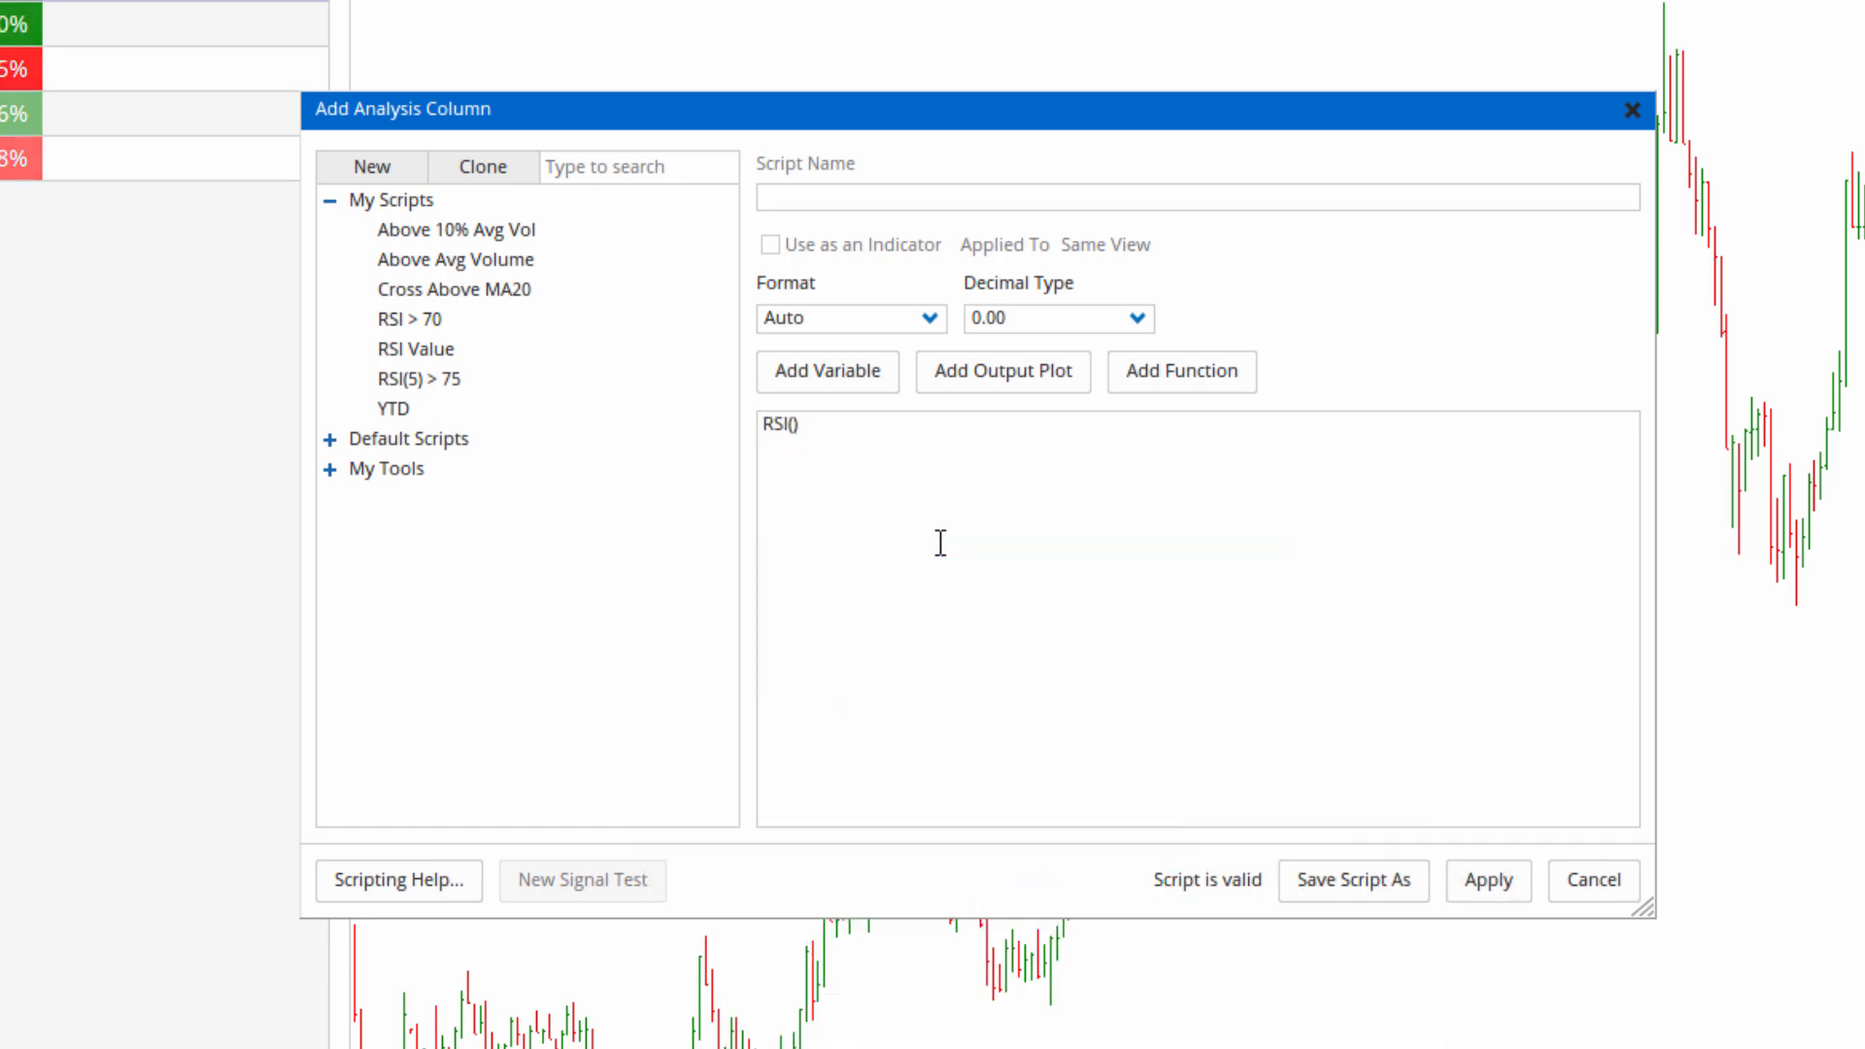
left_click(787, 428)
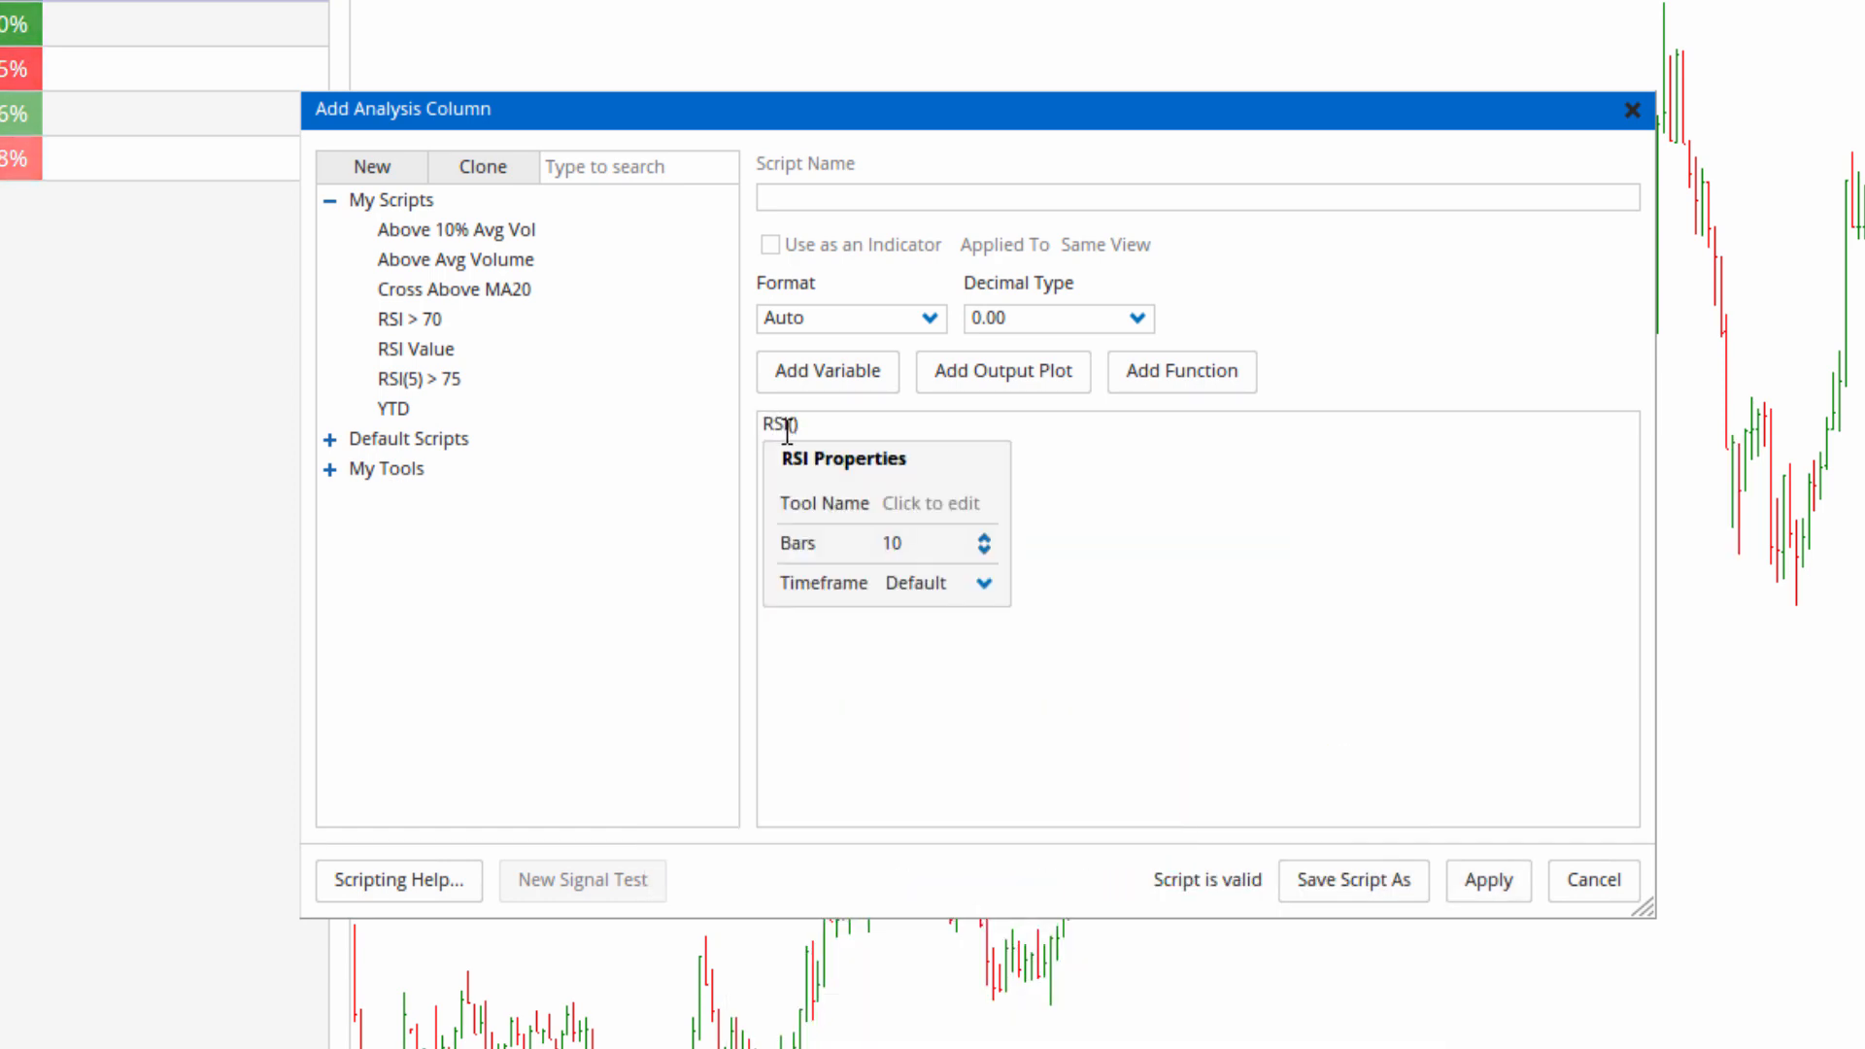
left_click(986, 586)
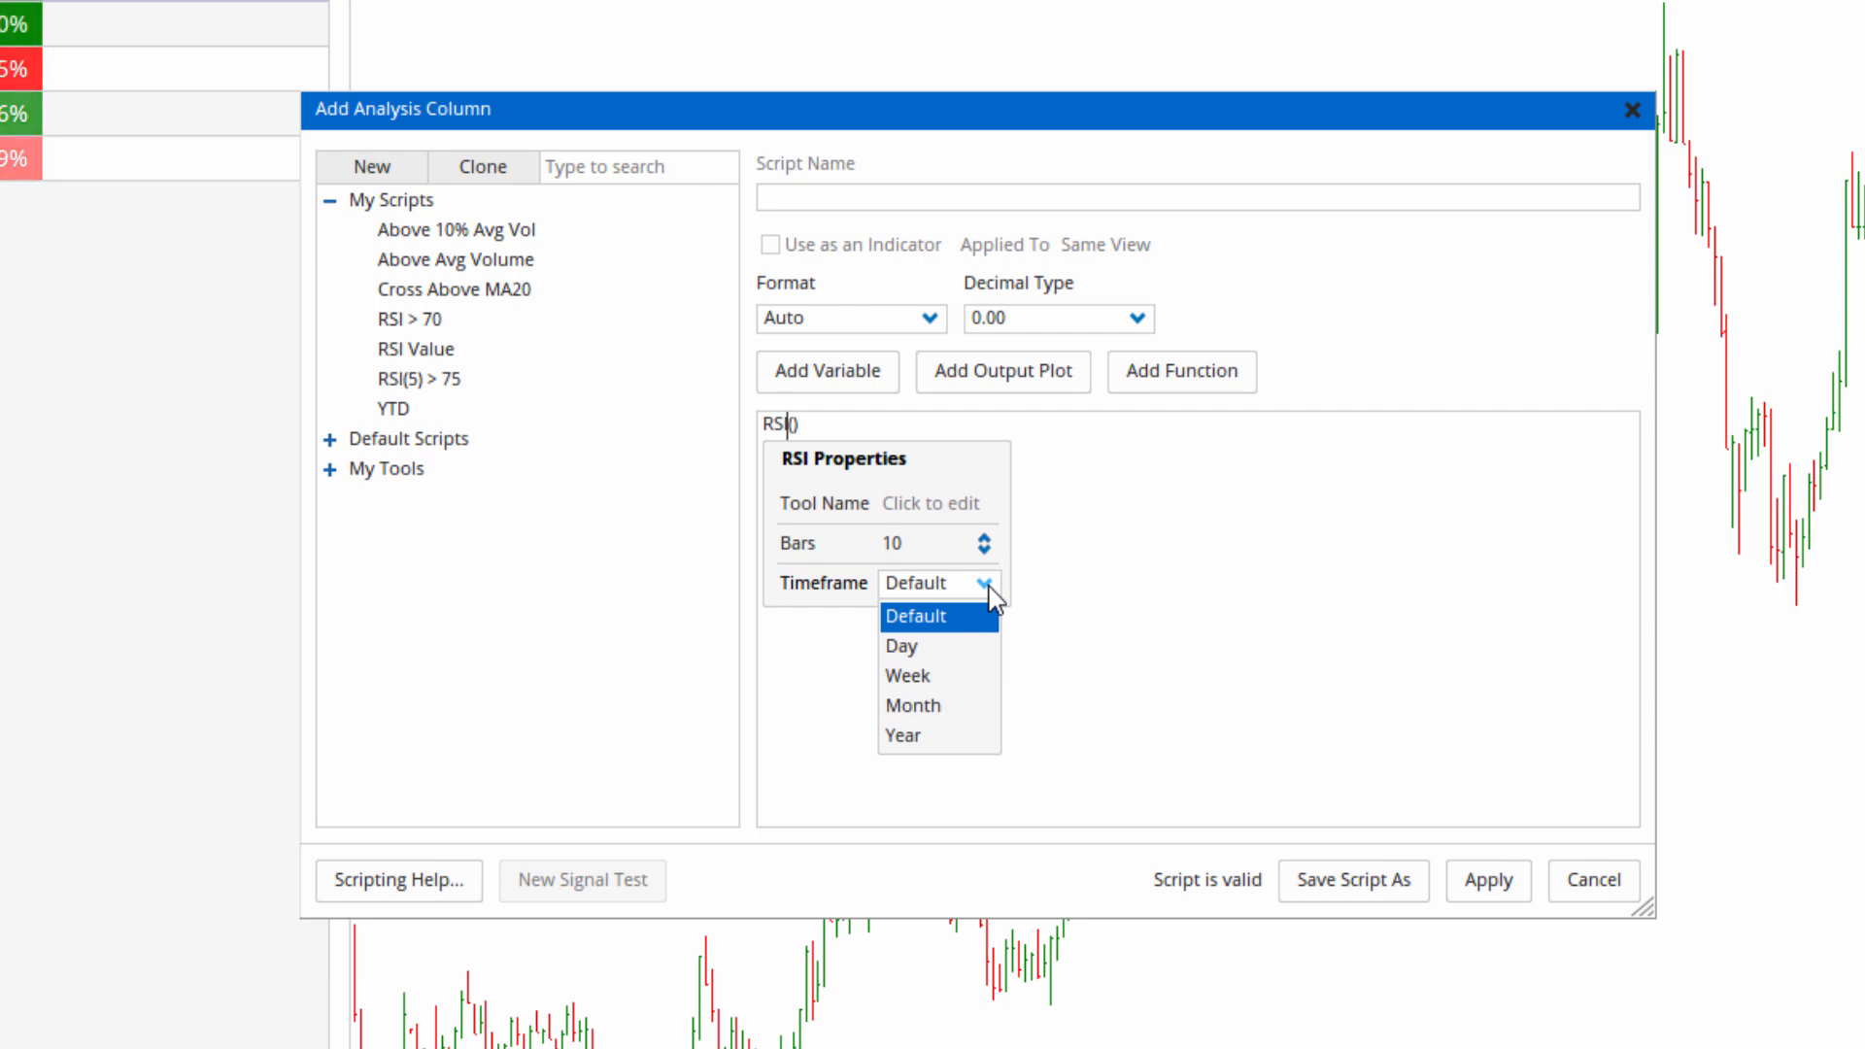
left_click(912, 684)
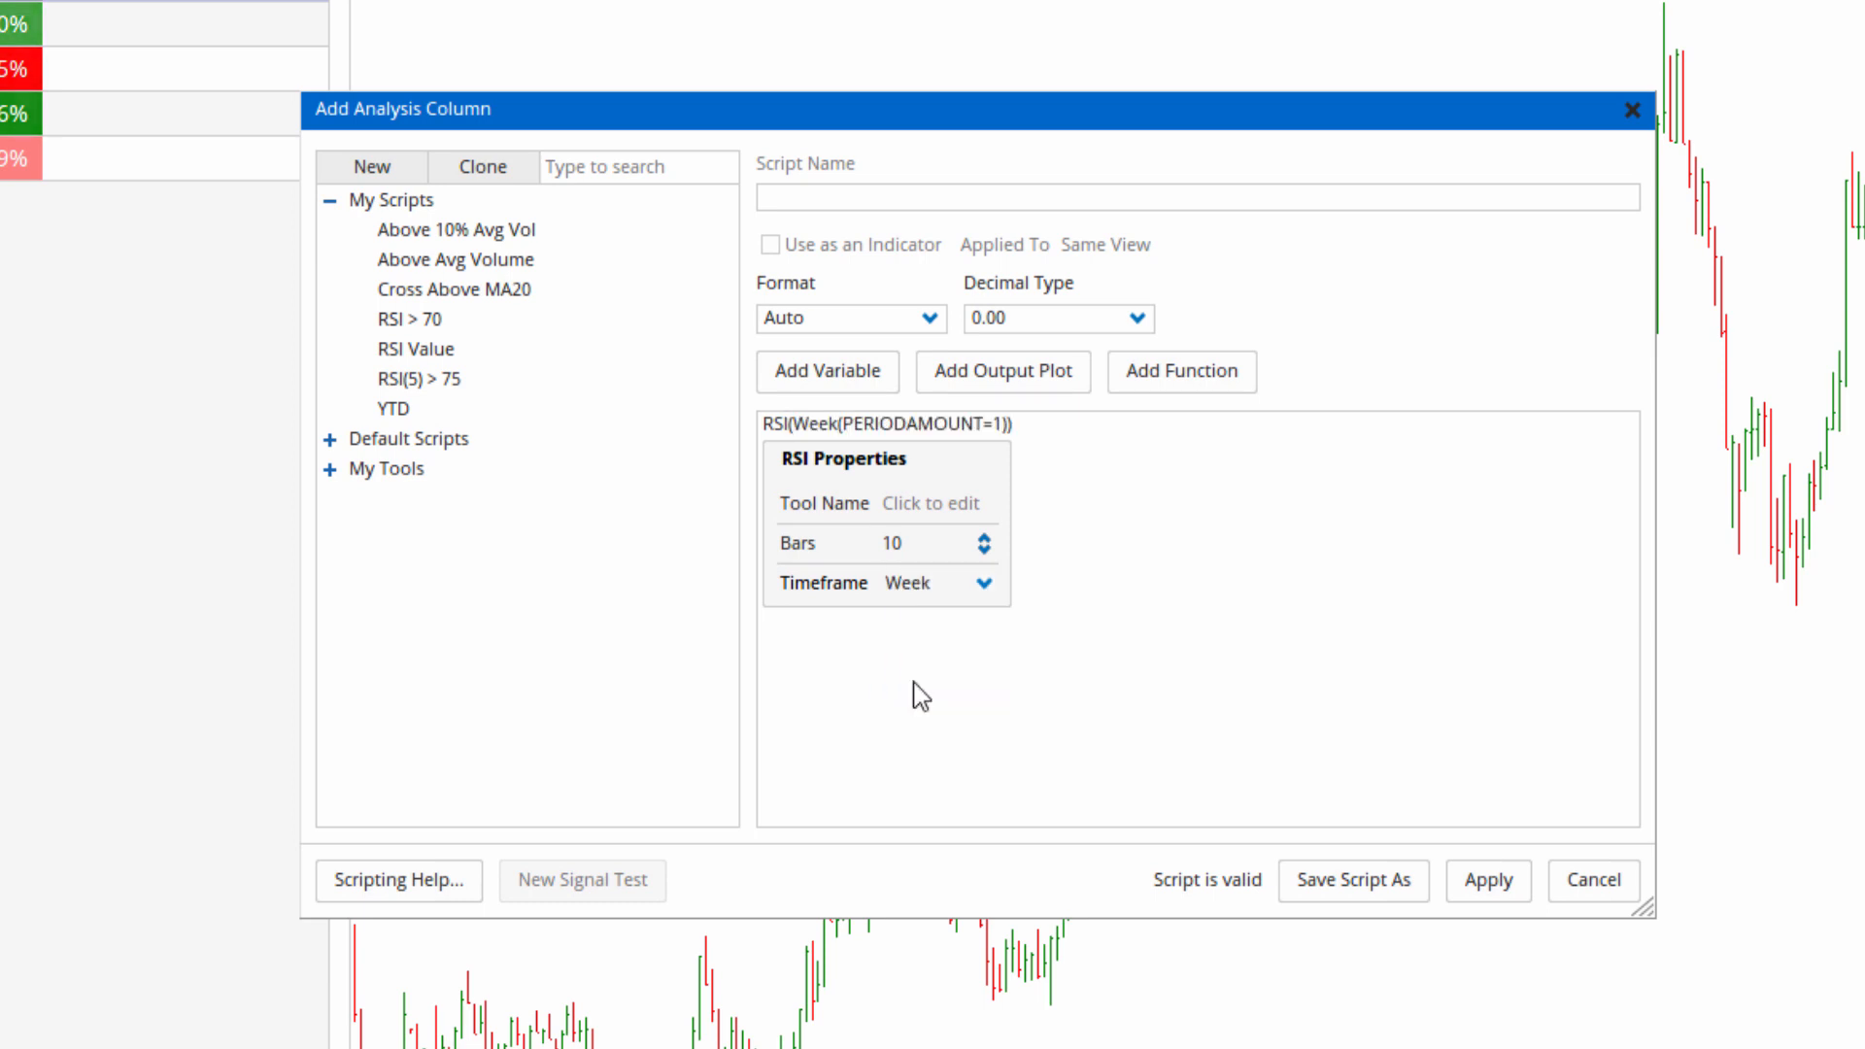
left_click(1280, 555)
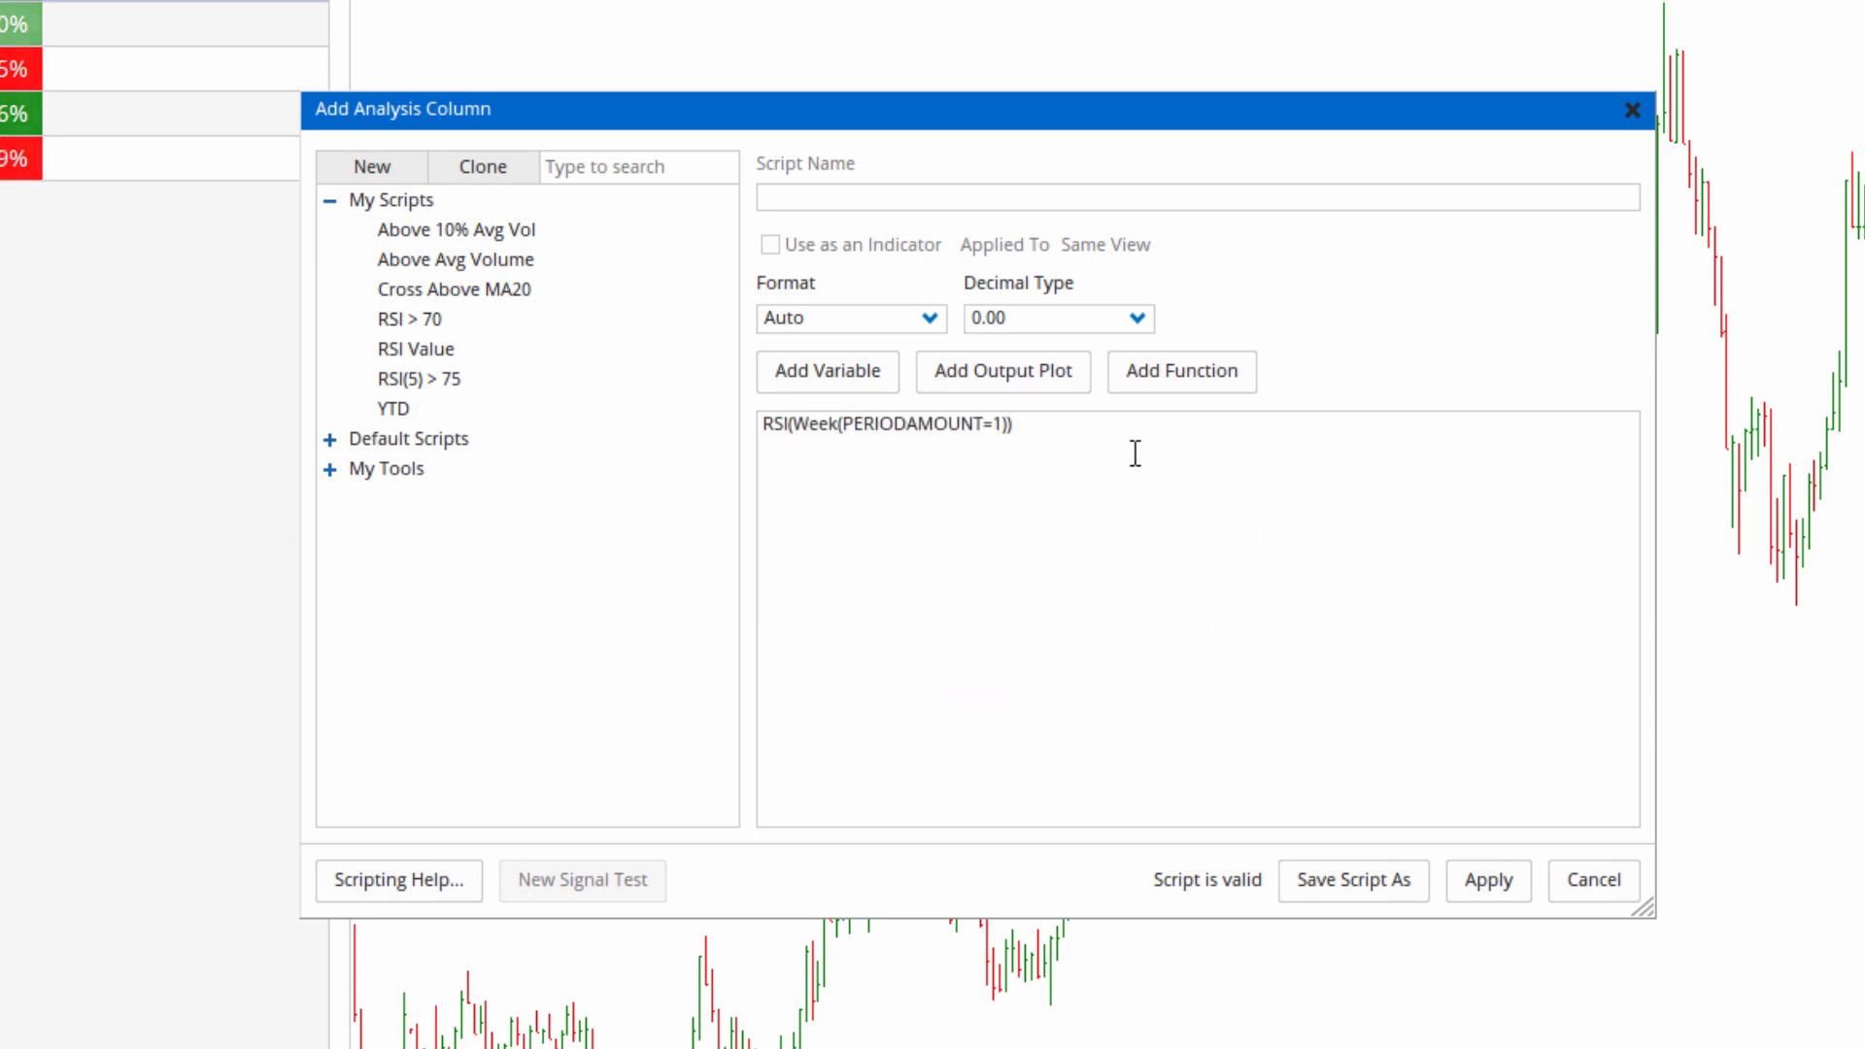
Replace Week with MINUTE in the RSI formula's data function.
left_click(840, 427)
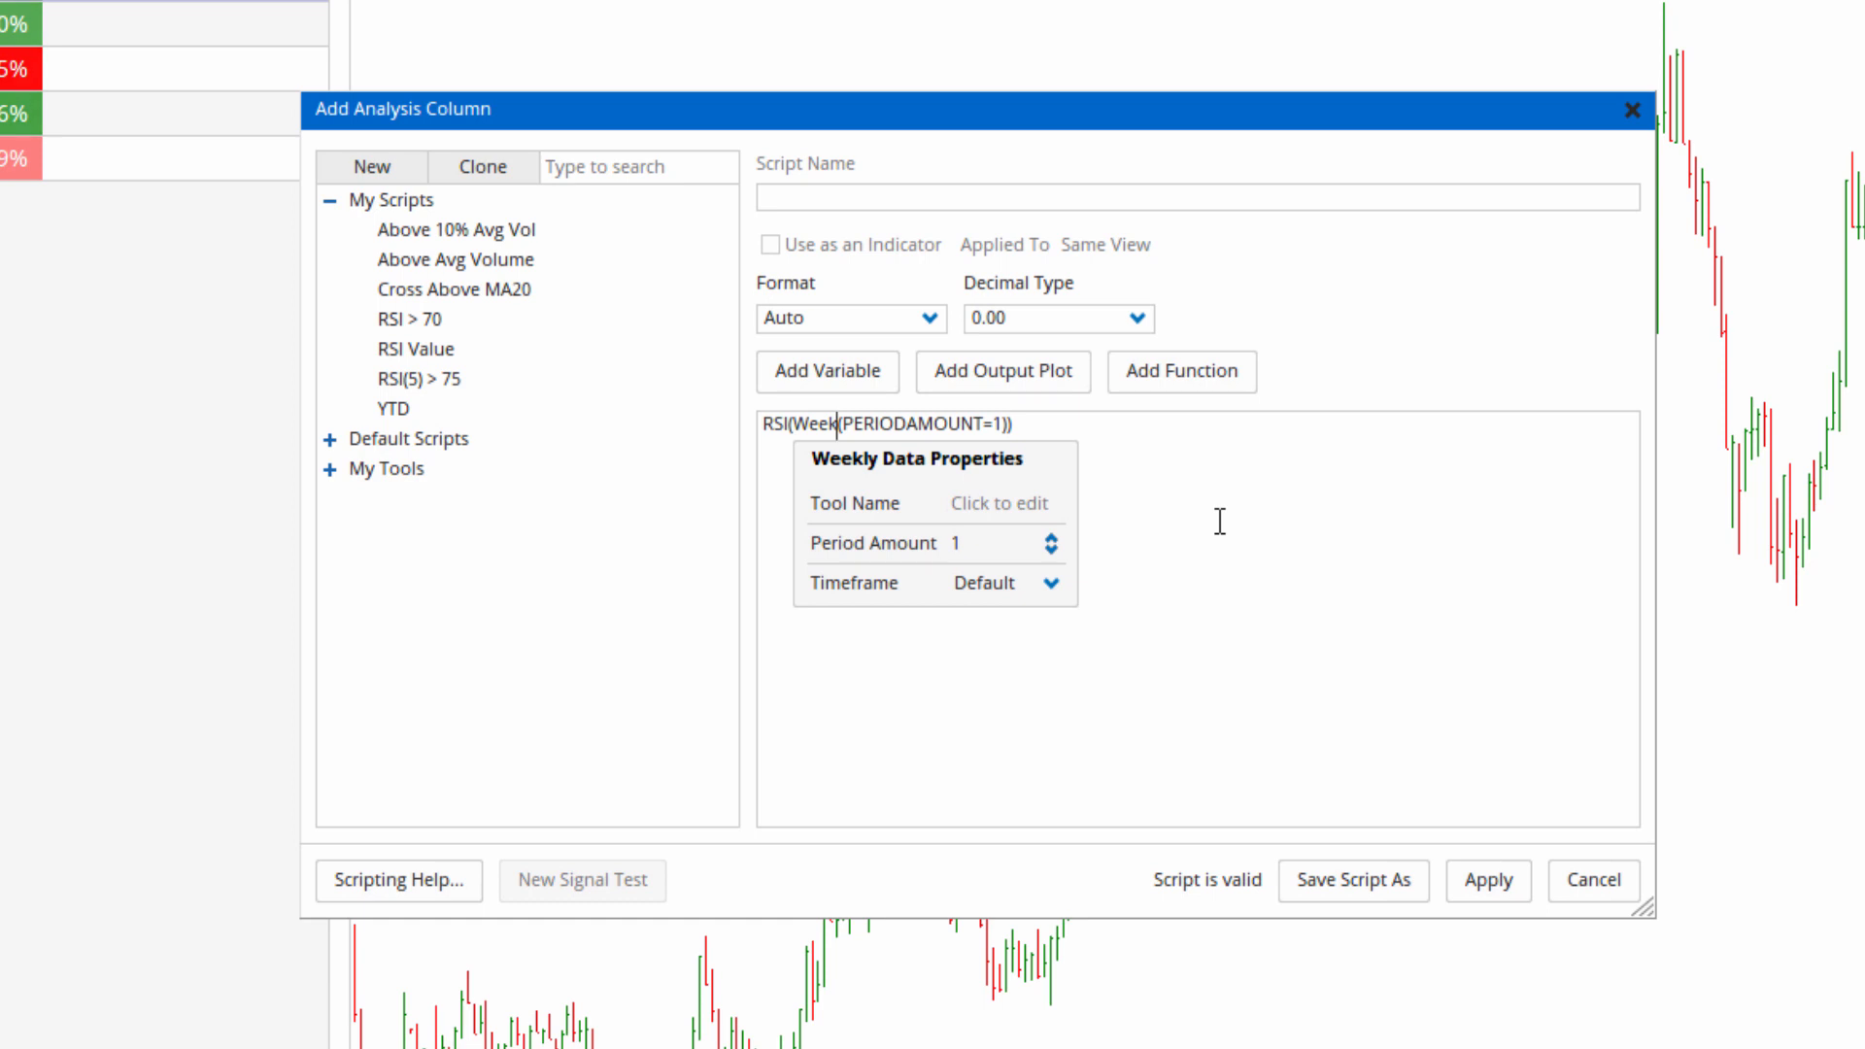
key("BackSpace")
key("BackSpace")
key("BackSpace")
key("BackSpace")
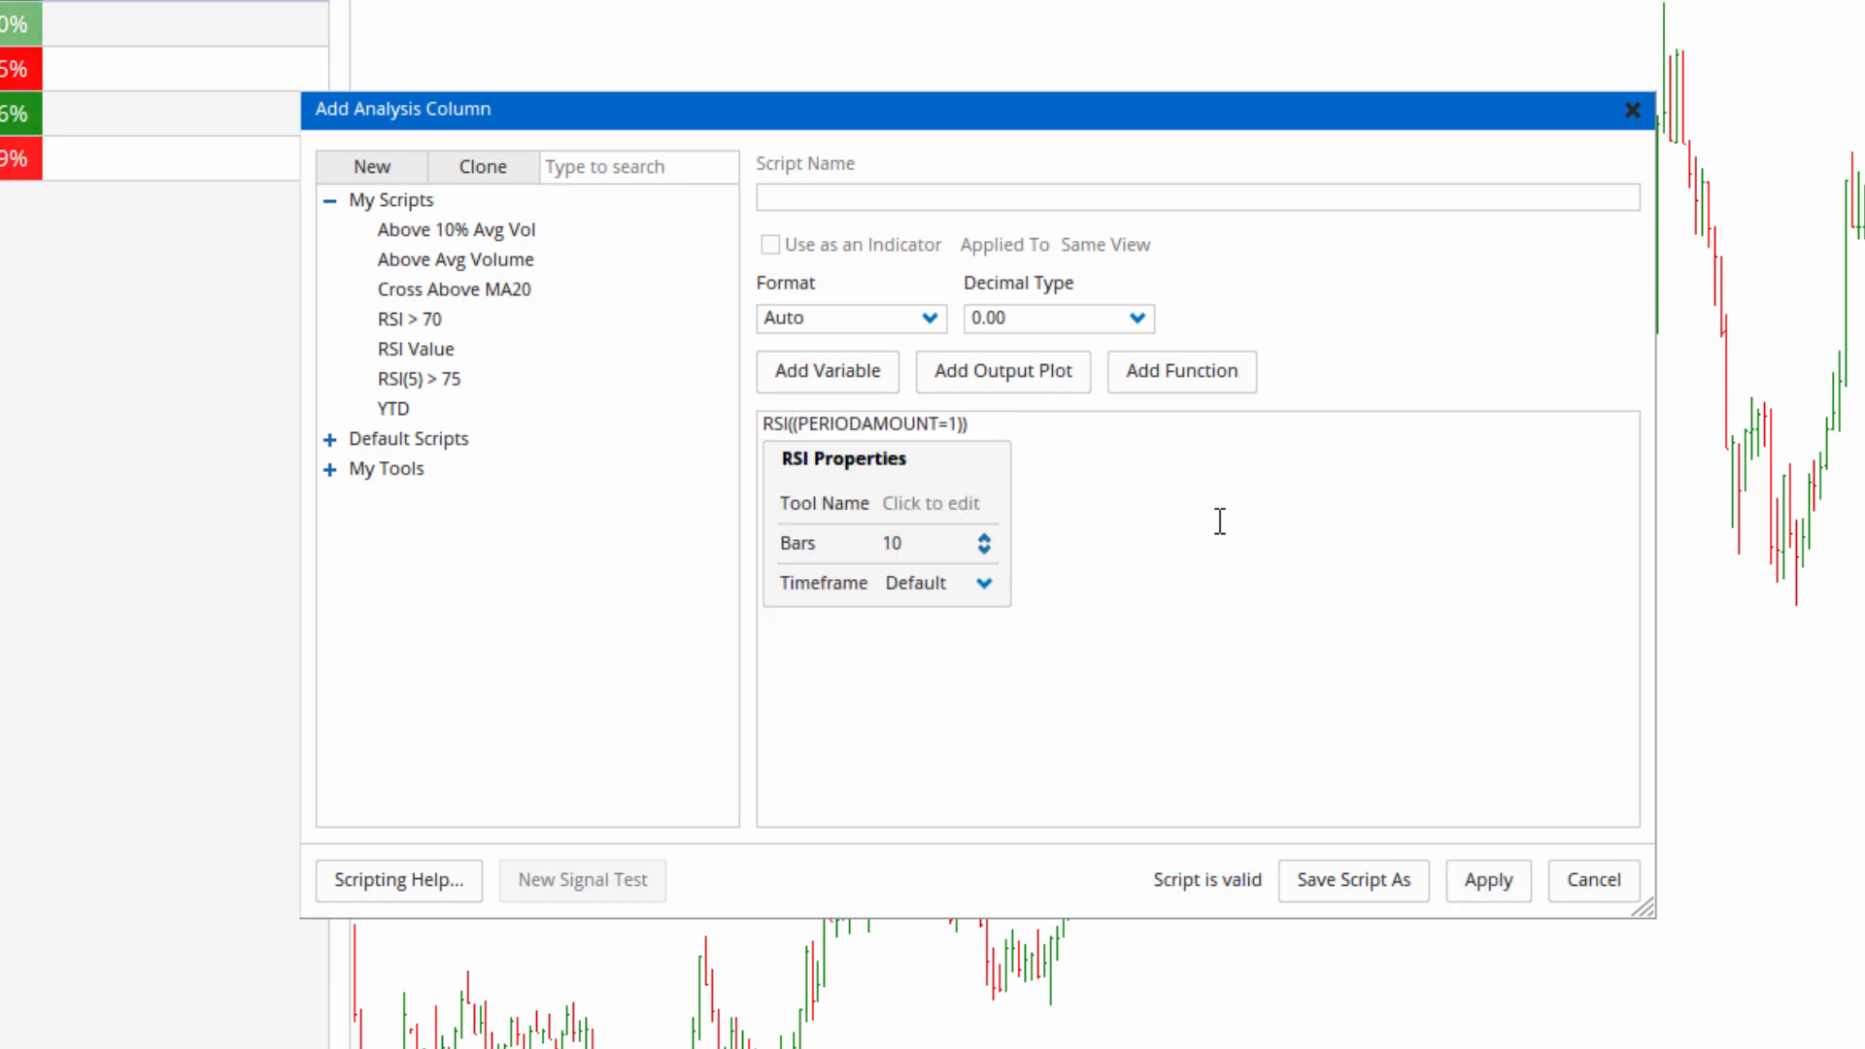
type("MINUTE")
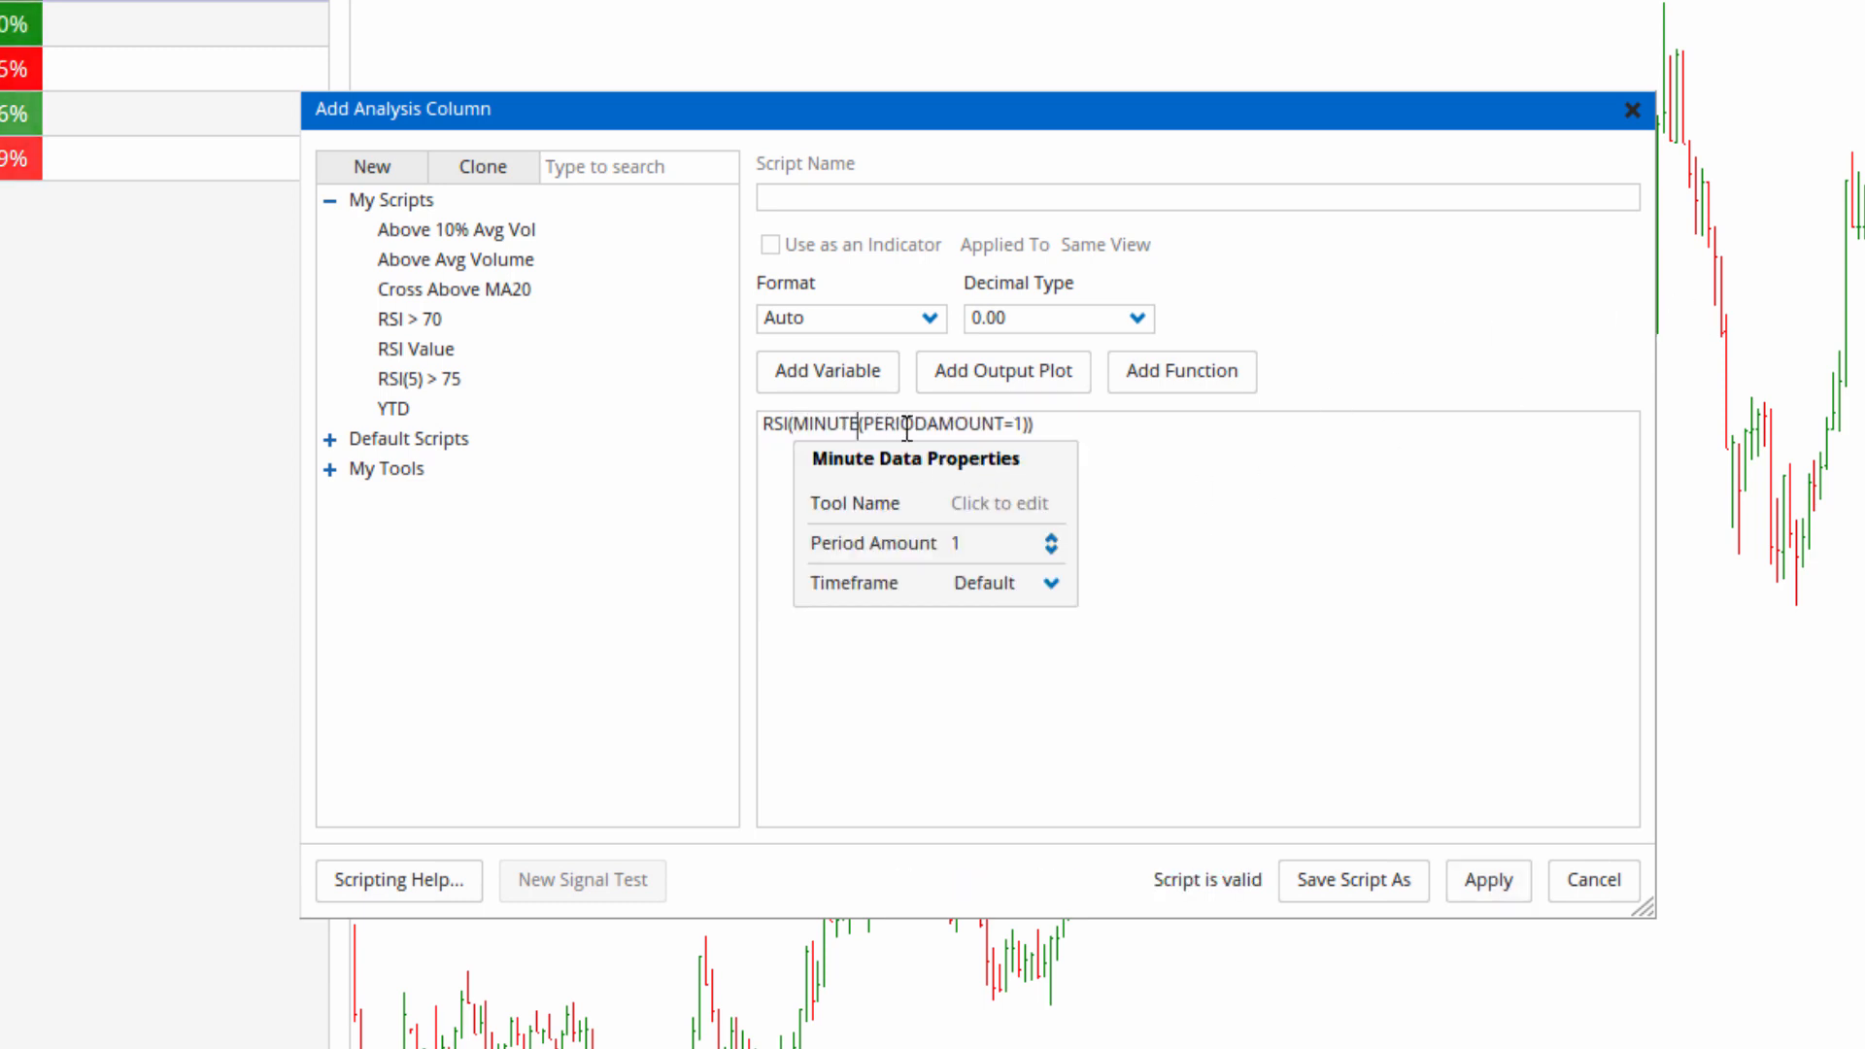
Set the minute data's period amount to 15.
left_click(848, 423)
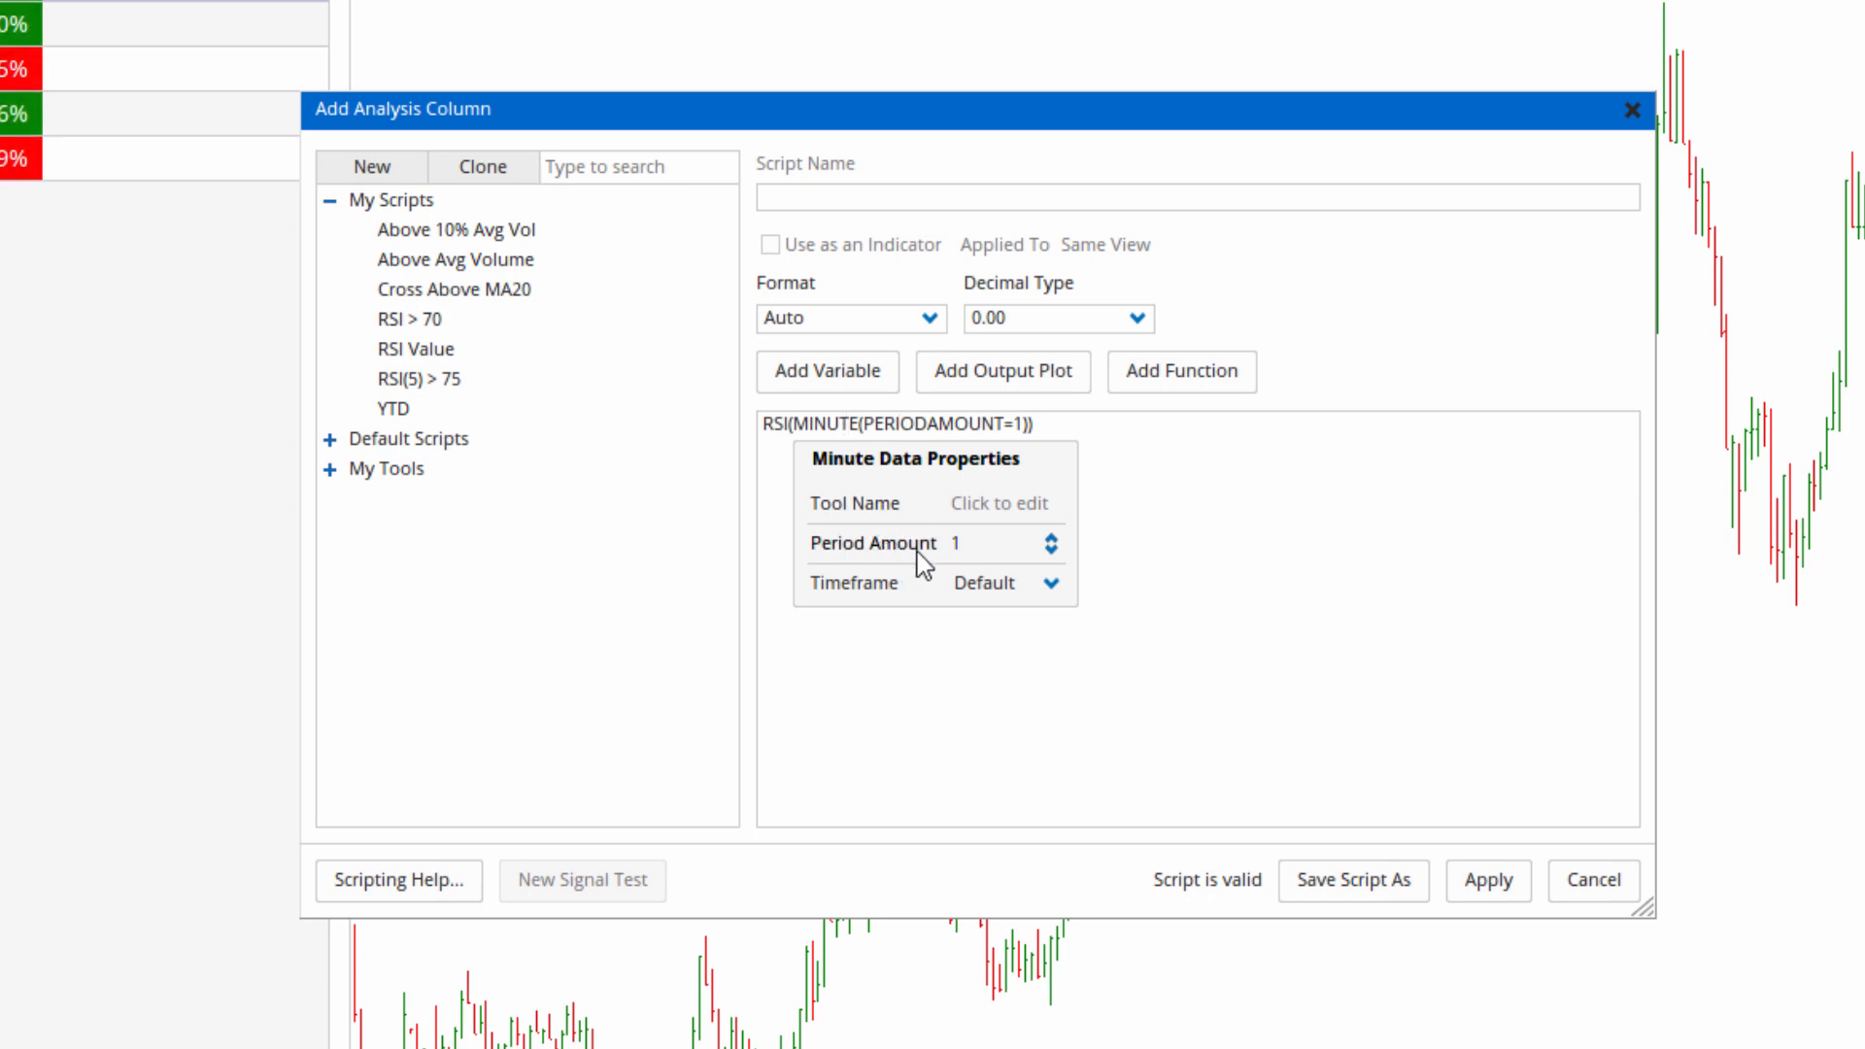
left_click(1052, 539)
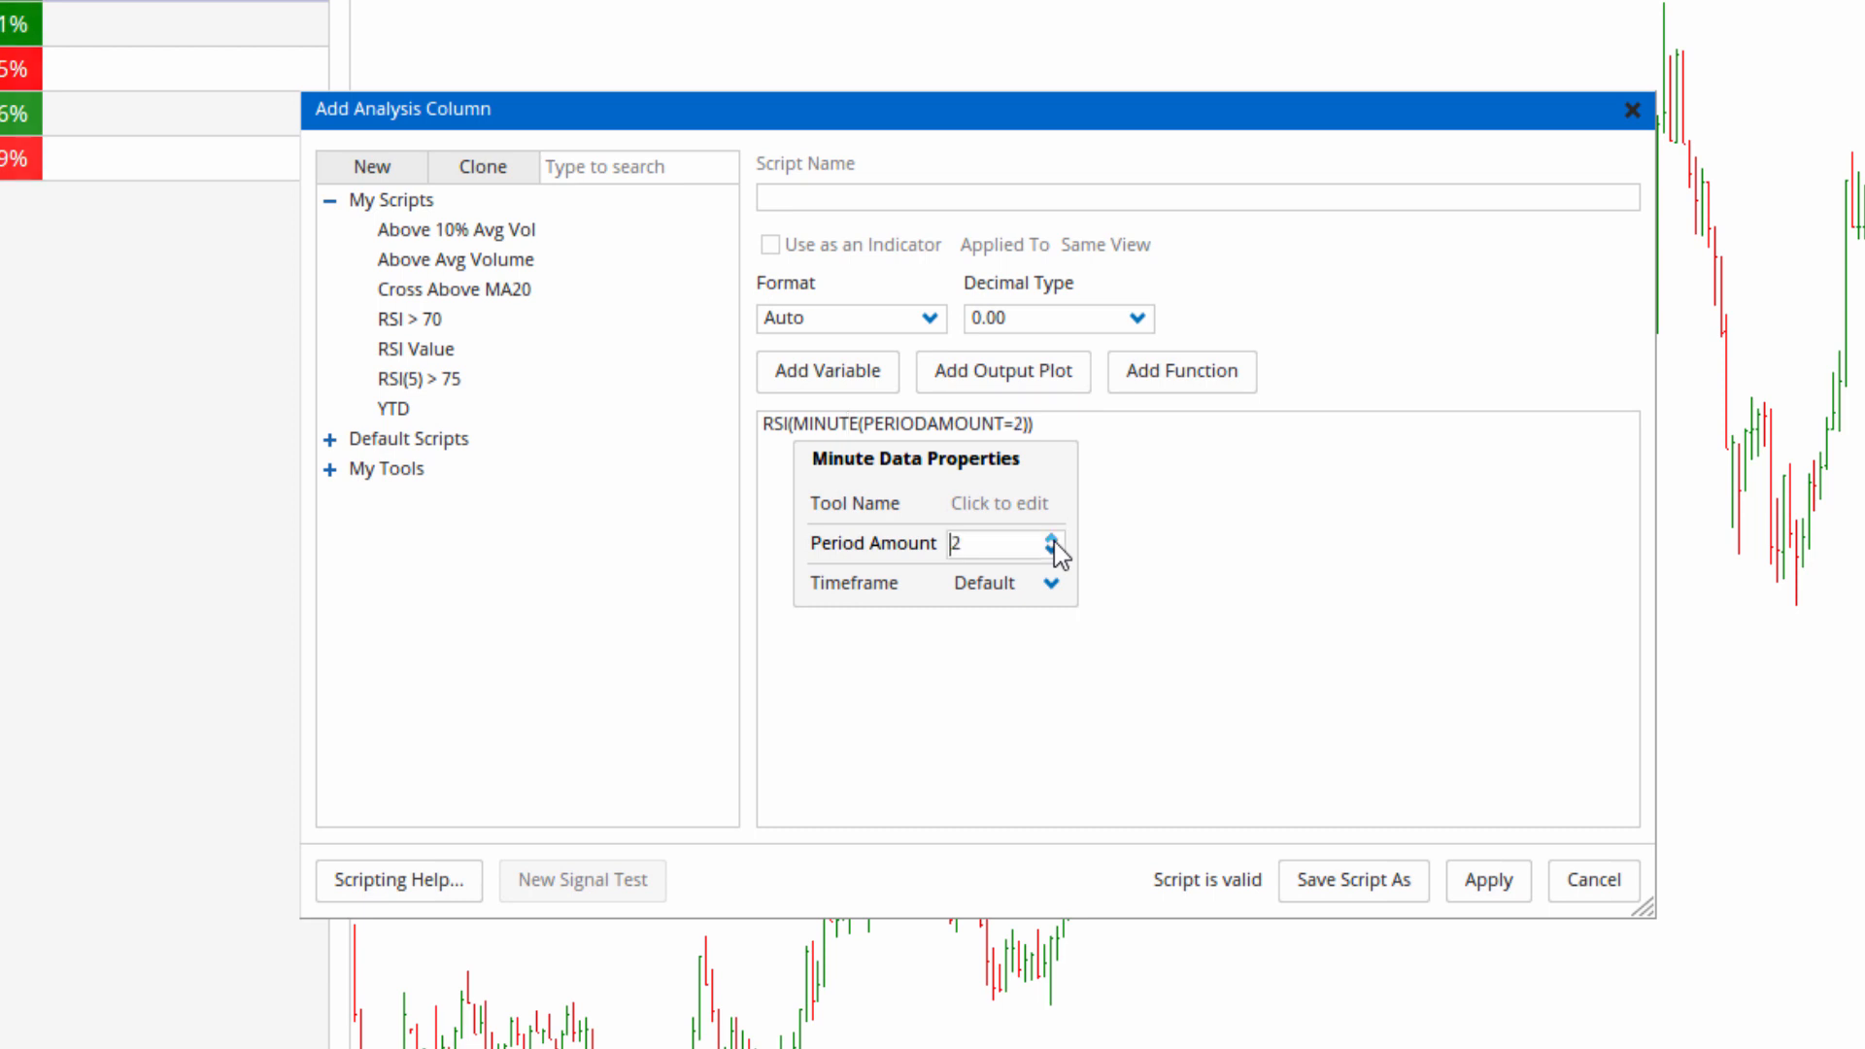
left_click(1055, 541)
left_click(1055, 541)
left_click(1055, 541)
left_click(1055, 541)
left_click(1055, 541)
left_click(1055, 541)
left_click(1055, 541)
left_click(1056, 541)
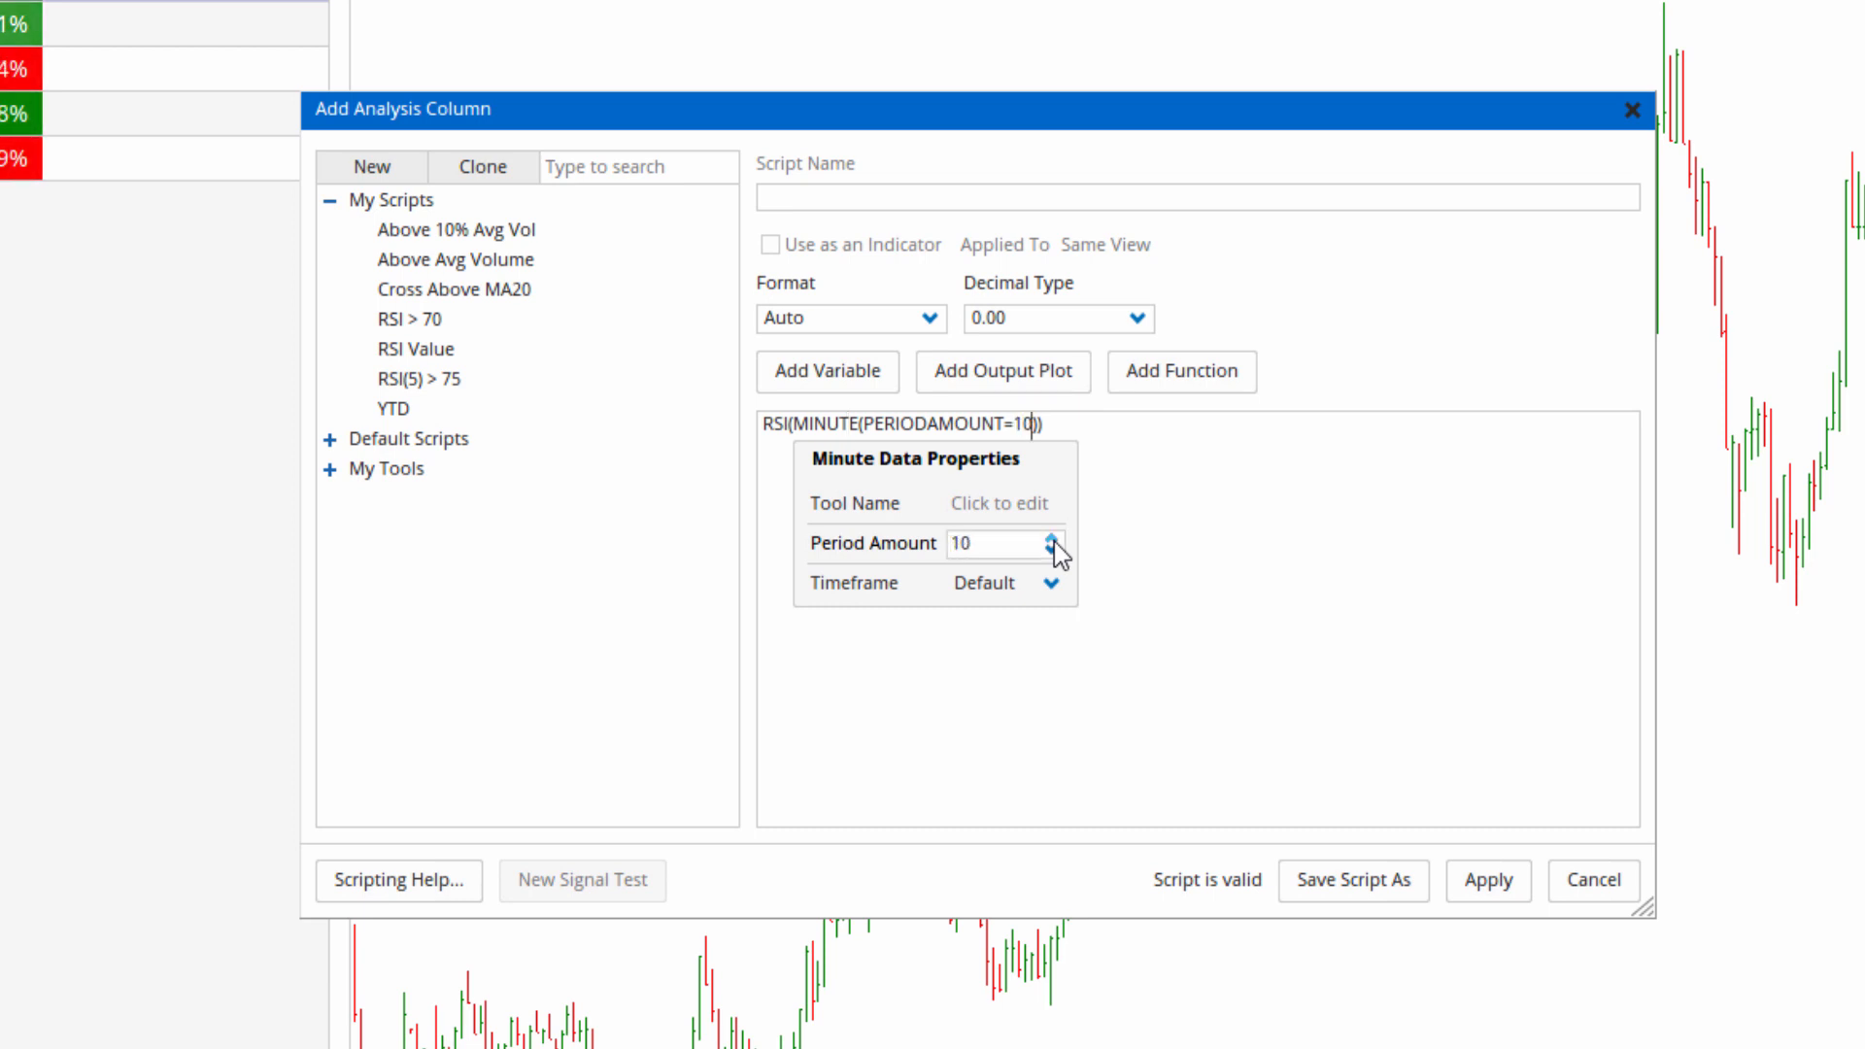
left_click(1052, 539)
left_click(1052, 539)
left_click(1052, 540)
left_click(1052, 539)
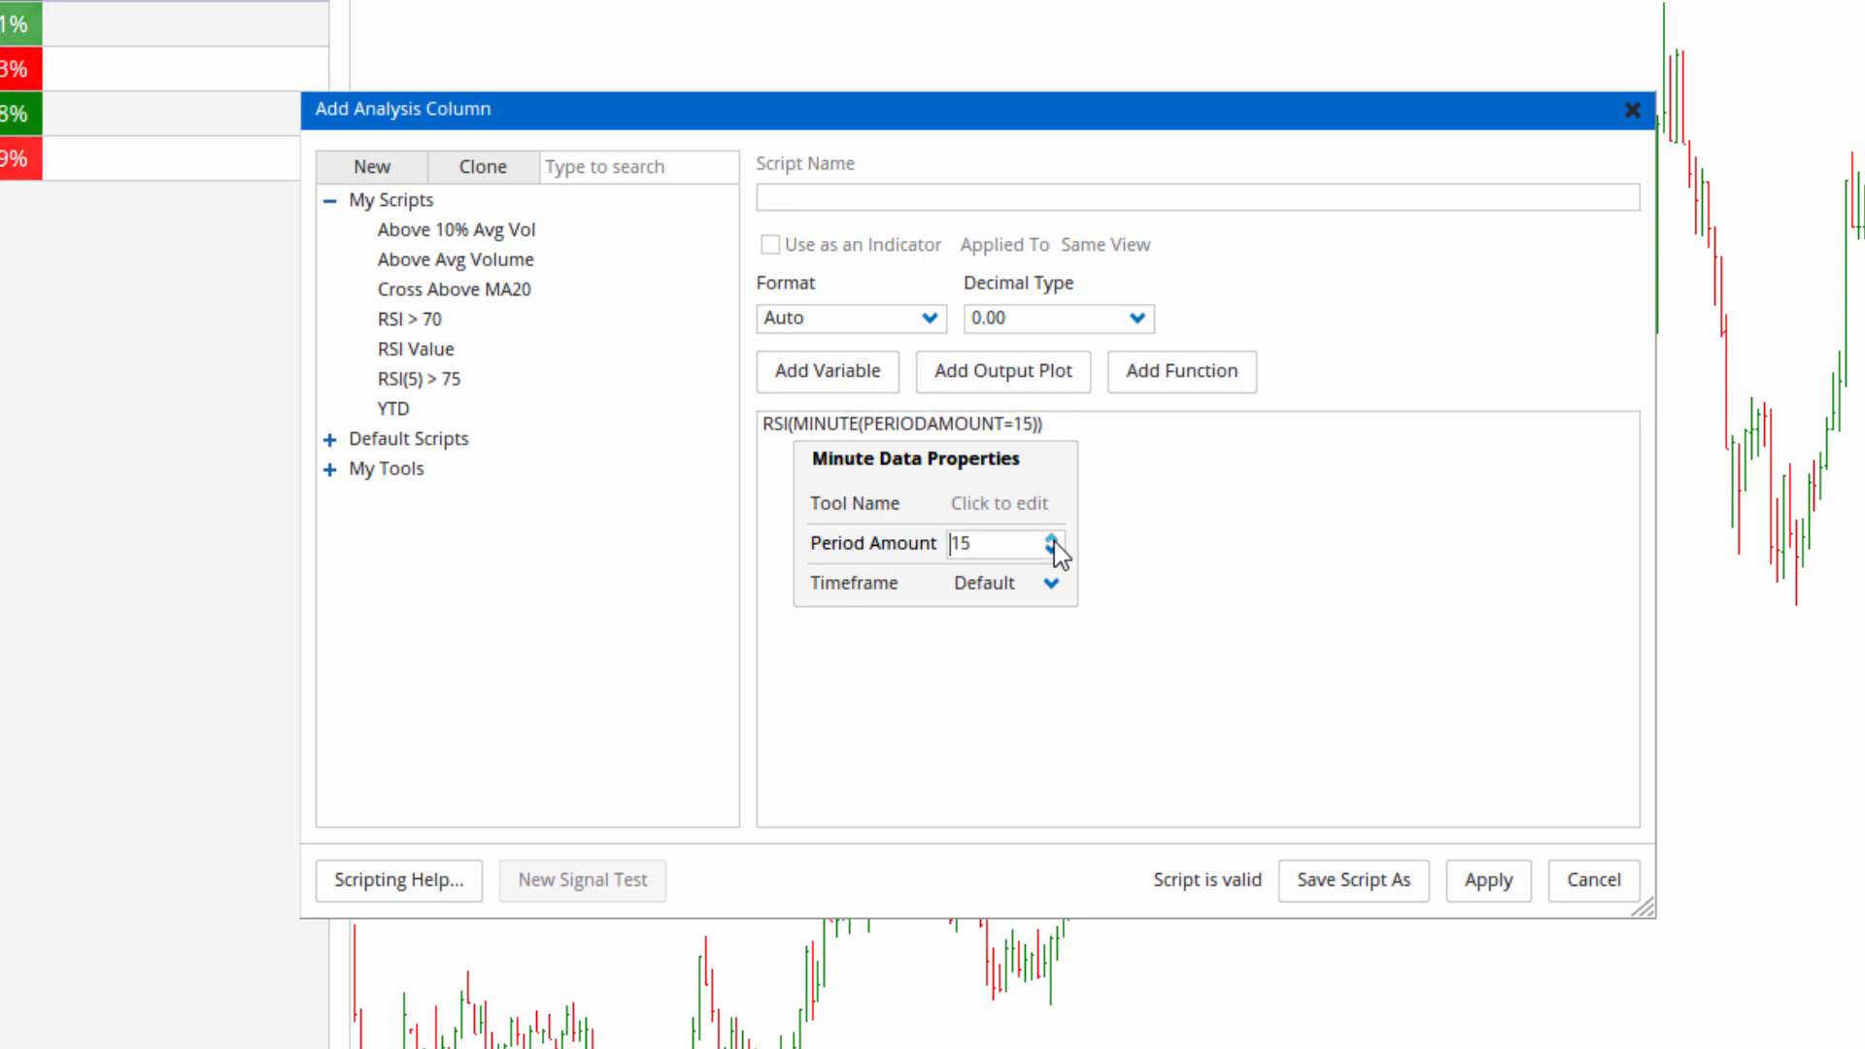
left_click(1171, 456)
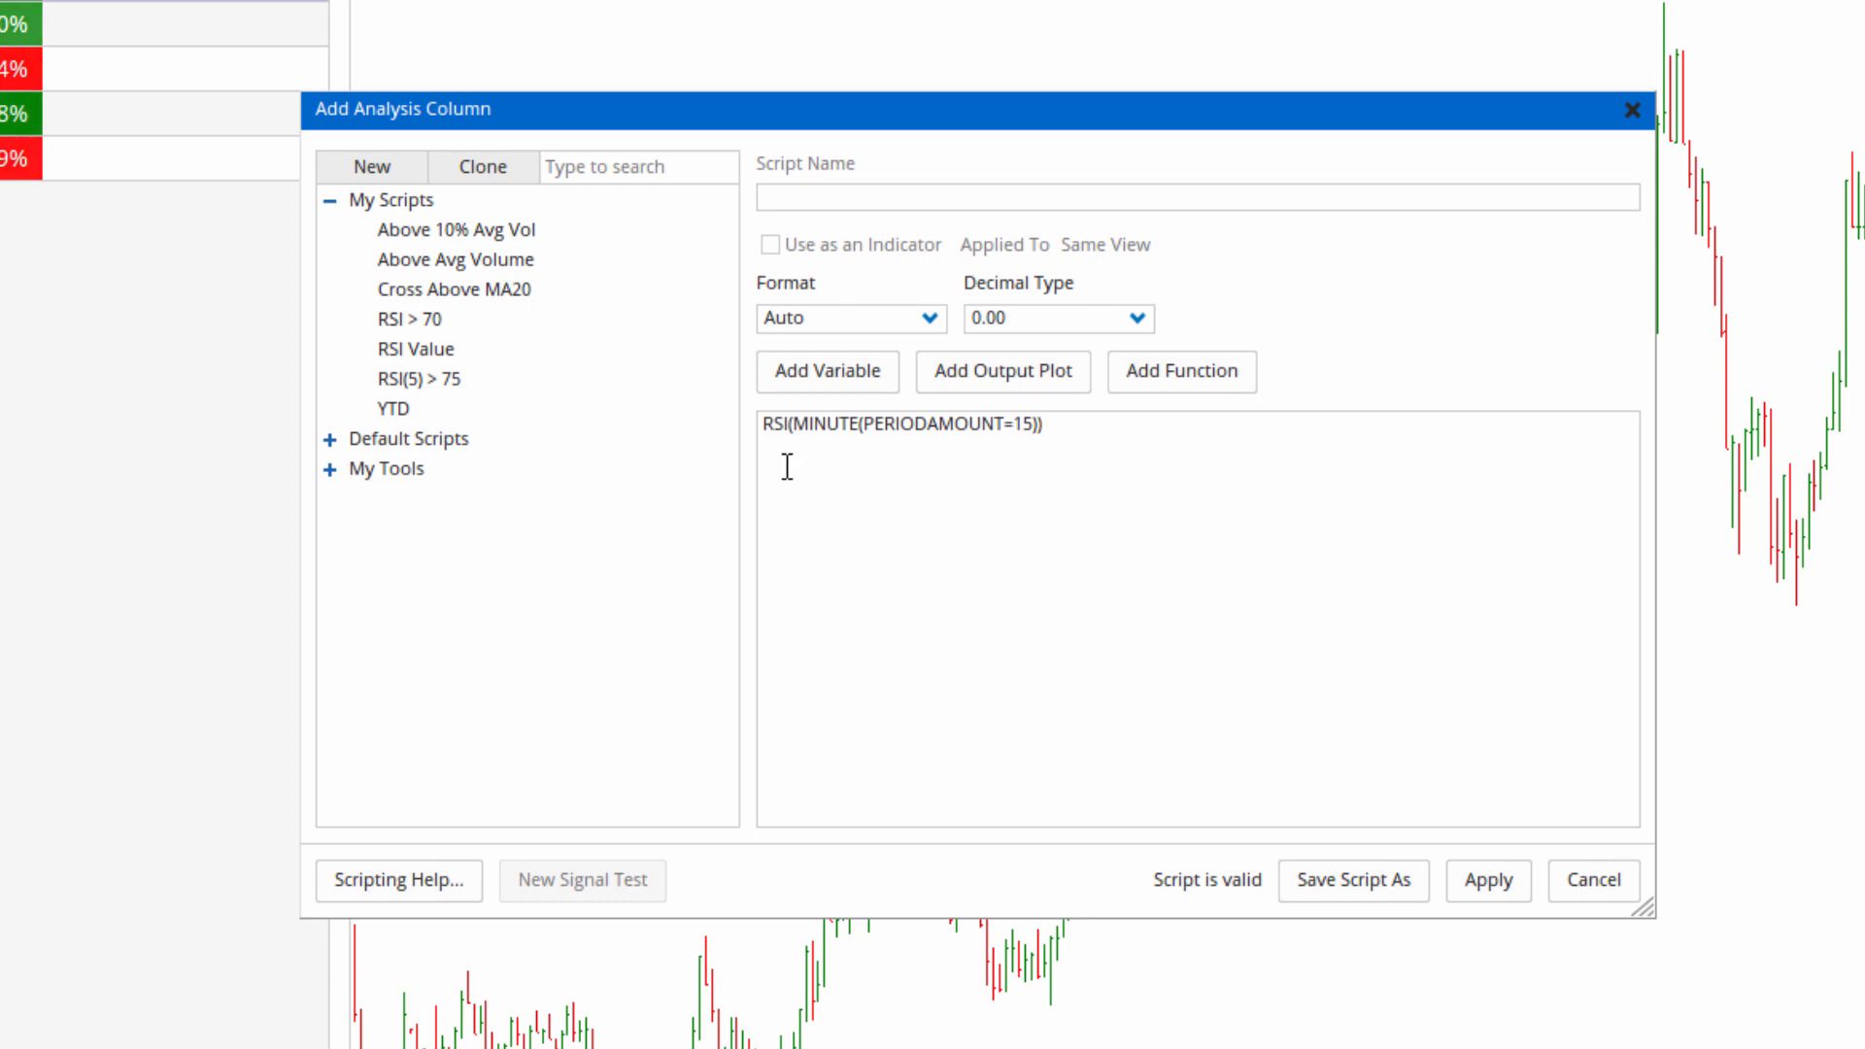
Set the RSI bars to 14 and apply the new script column to the watchlist.
left_click(782, 425)
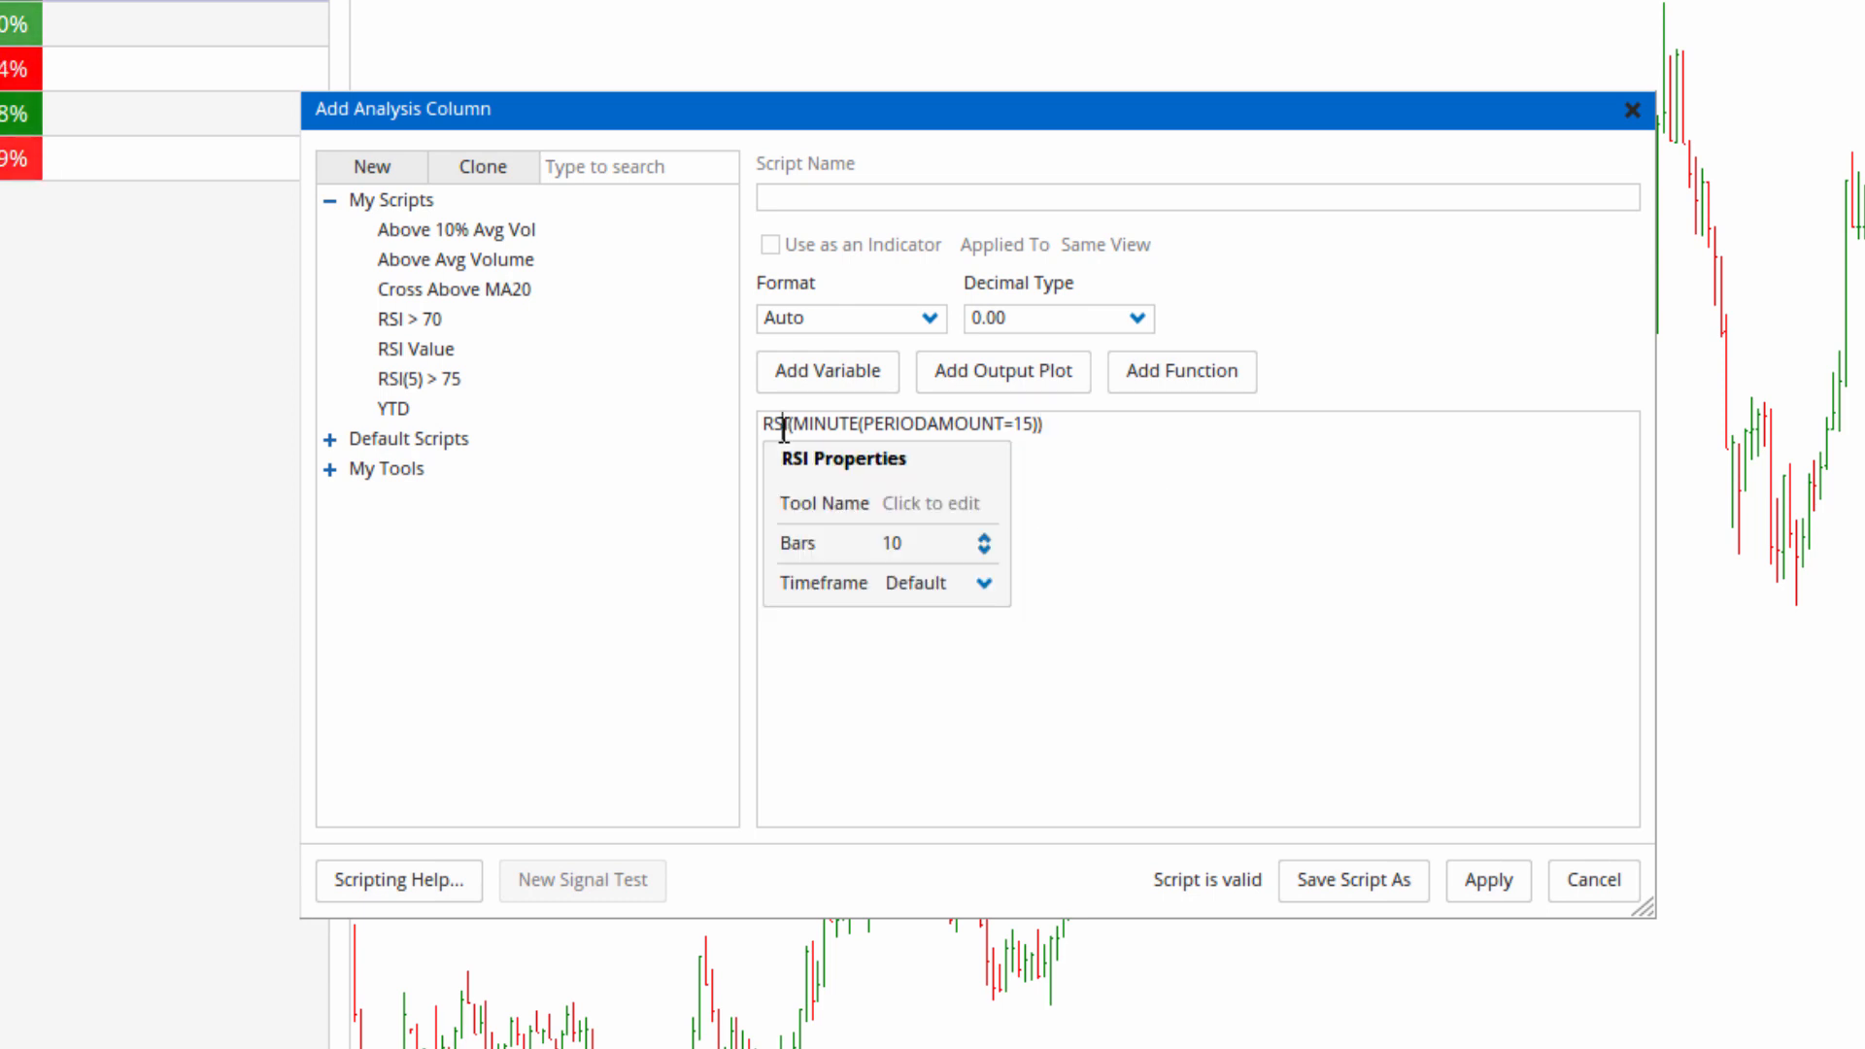
left_click(985, 538)
left_click(984, 538)
left_click(984, 538)
left_click(984, 538)
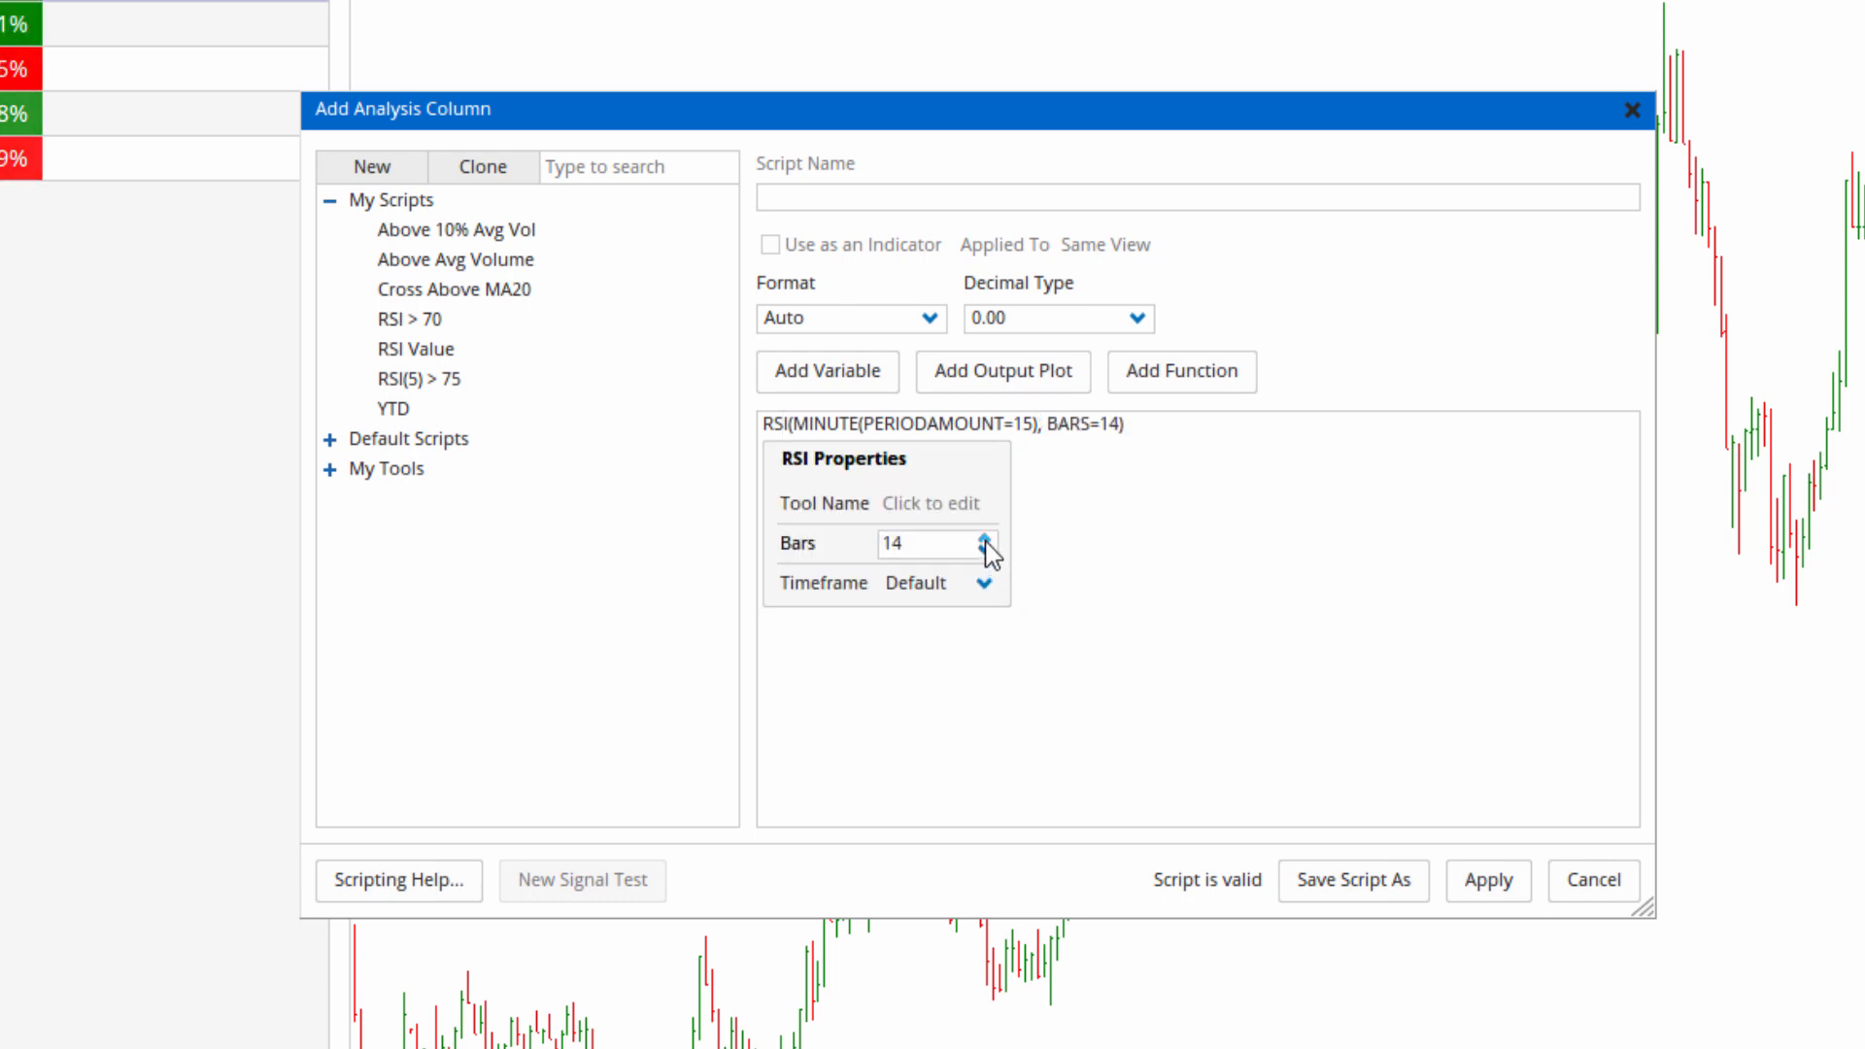
left_click(1236, 470)
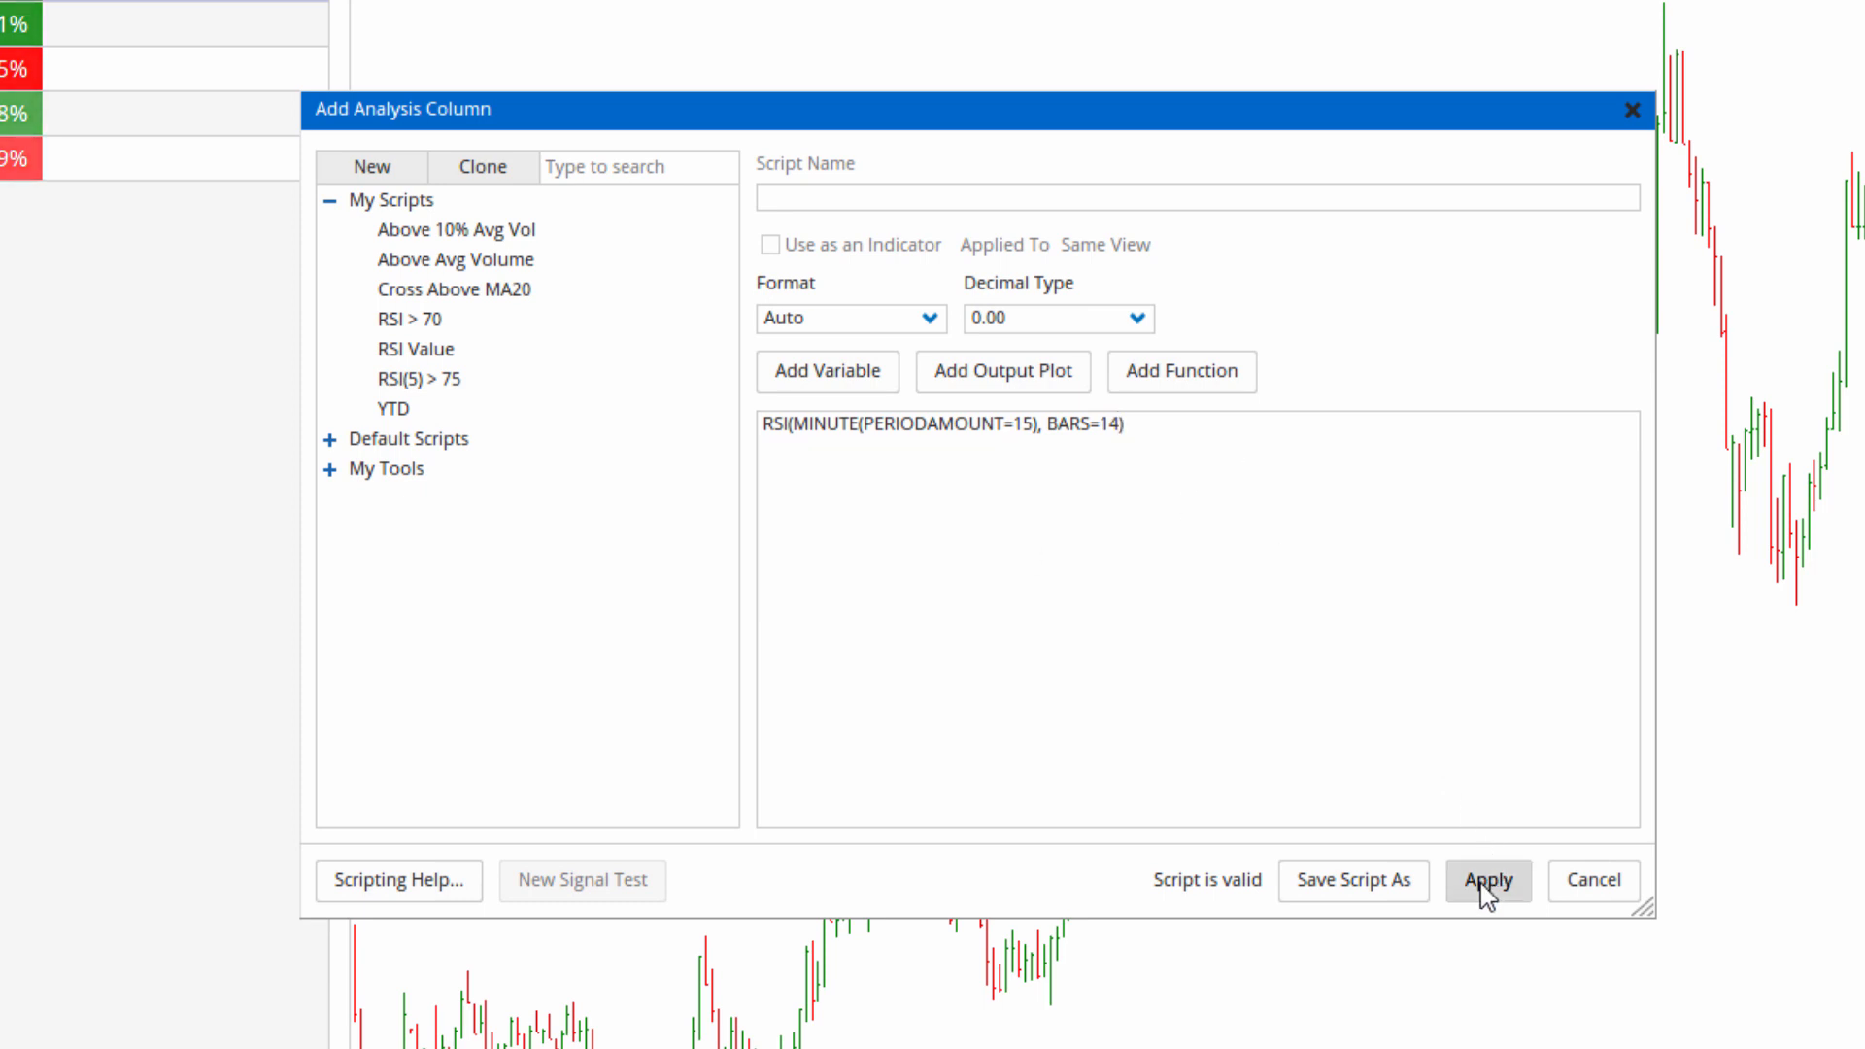
left_click(1487, 882)
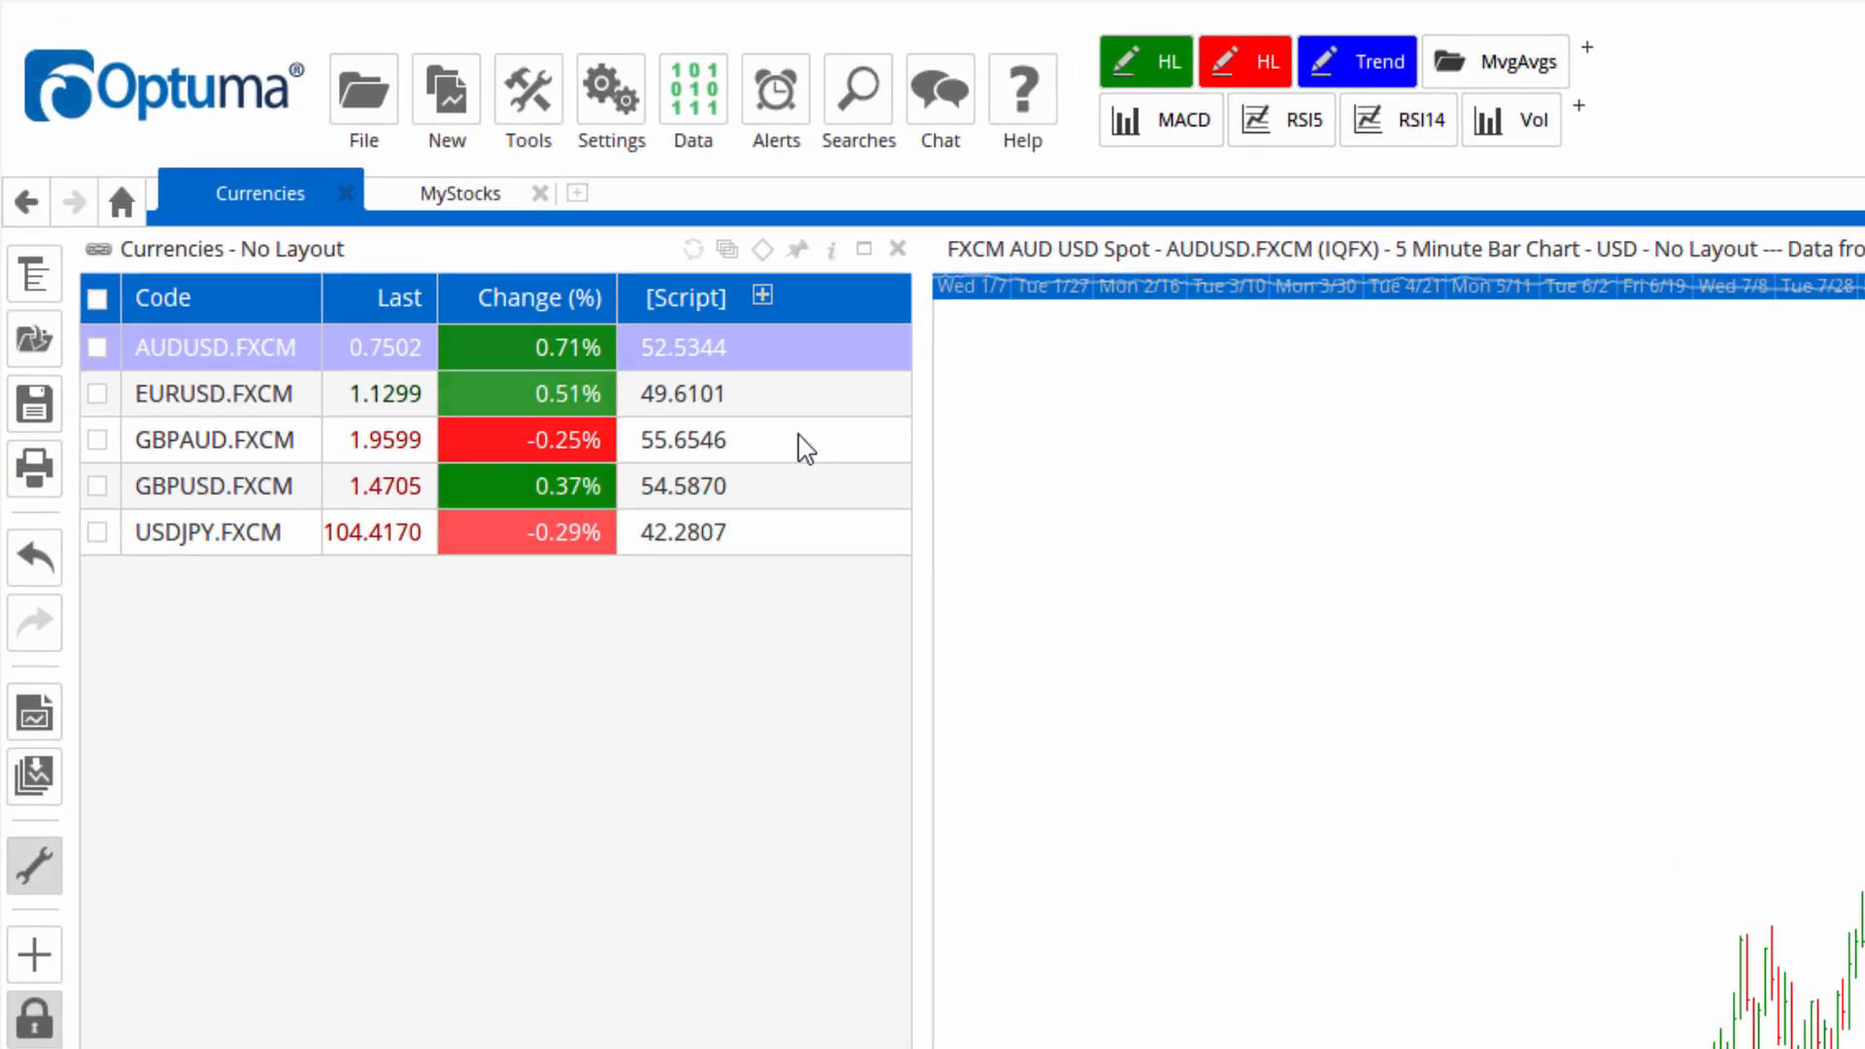